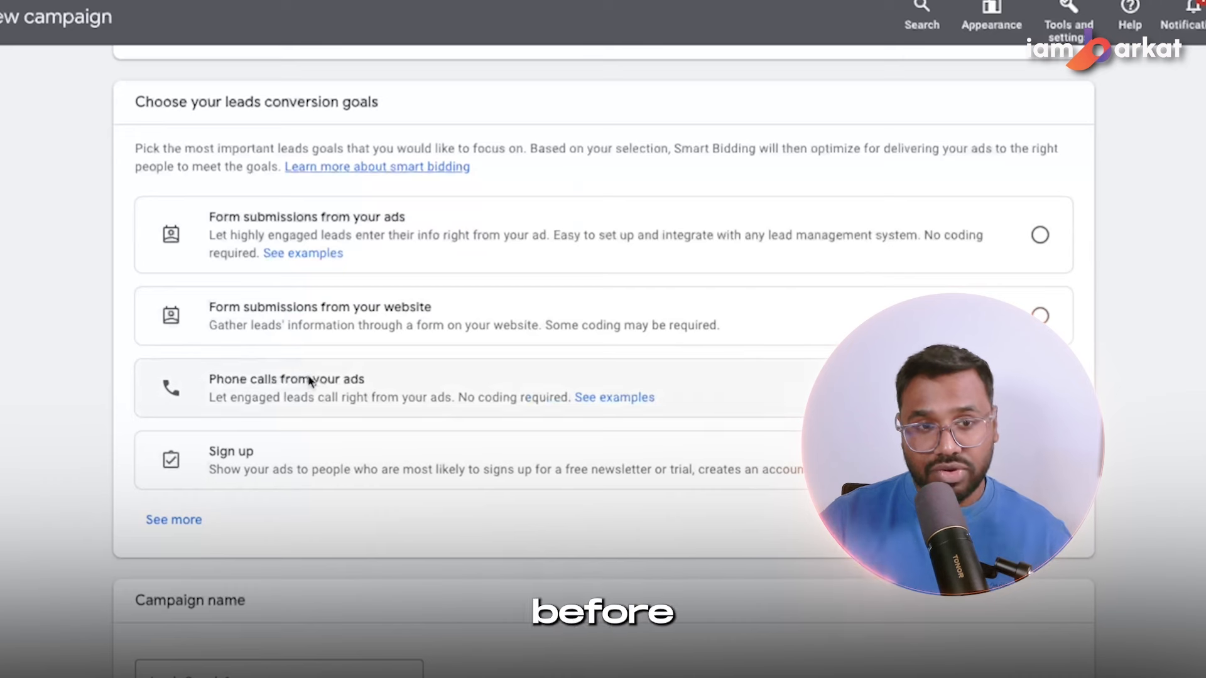
- Choose "Form submissions from your ads" as the leads conversion goal
scroll(377, 440, "up", 6)
scroll(451, 501, "down", 3)
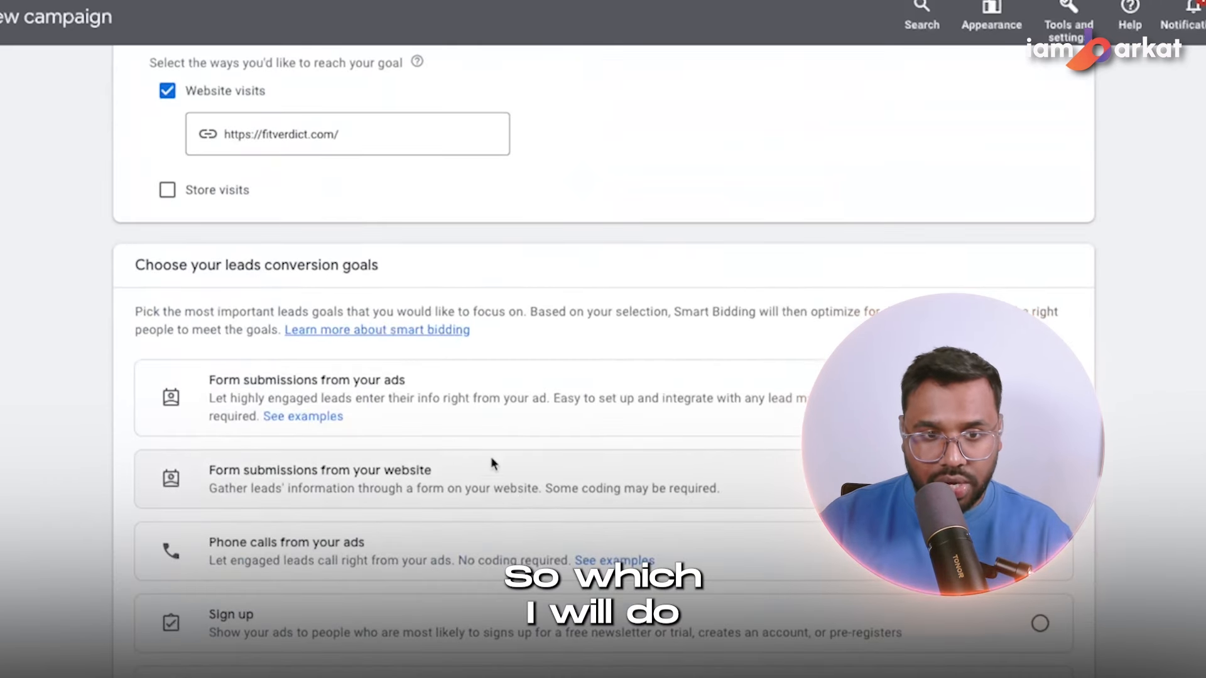
left_click(567, 405)
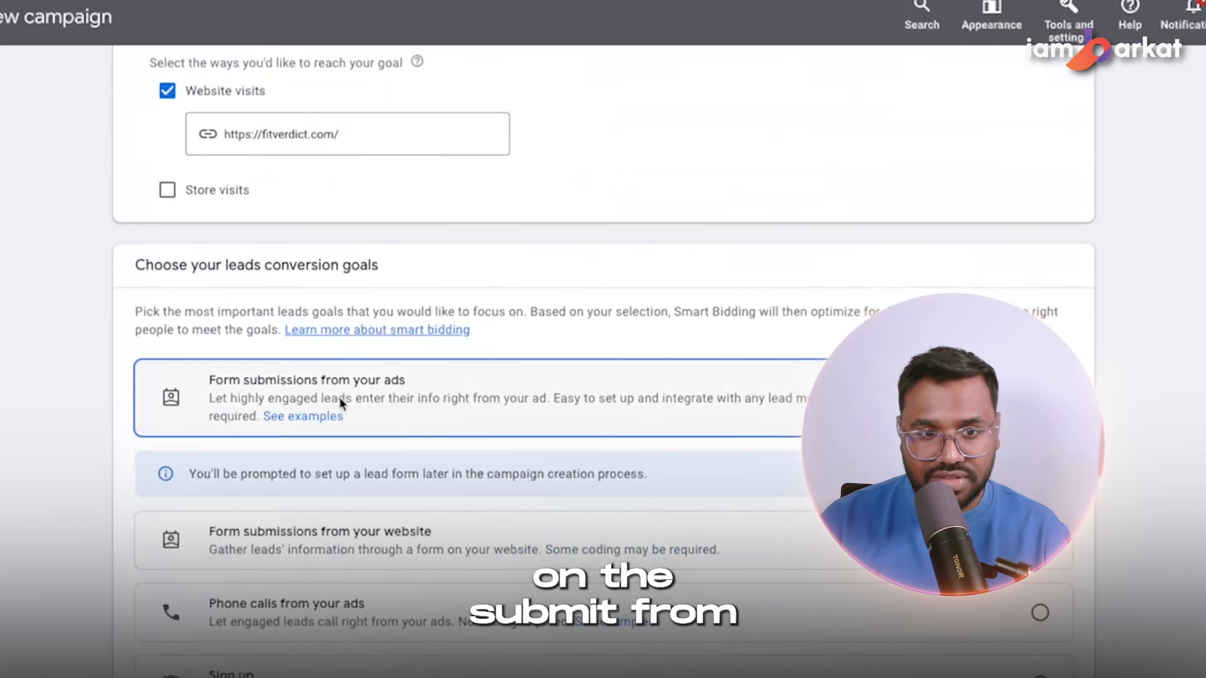
- Name the campaign "Test Tree Campaign" and continue to the bidding settings
scroll(548, 392, "down", 1)
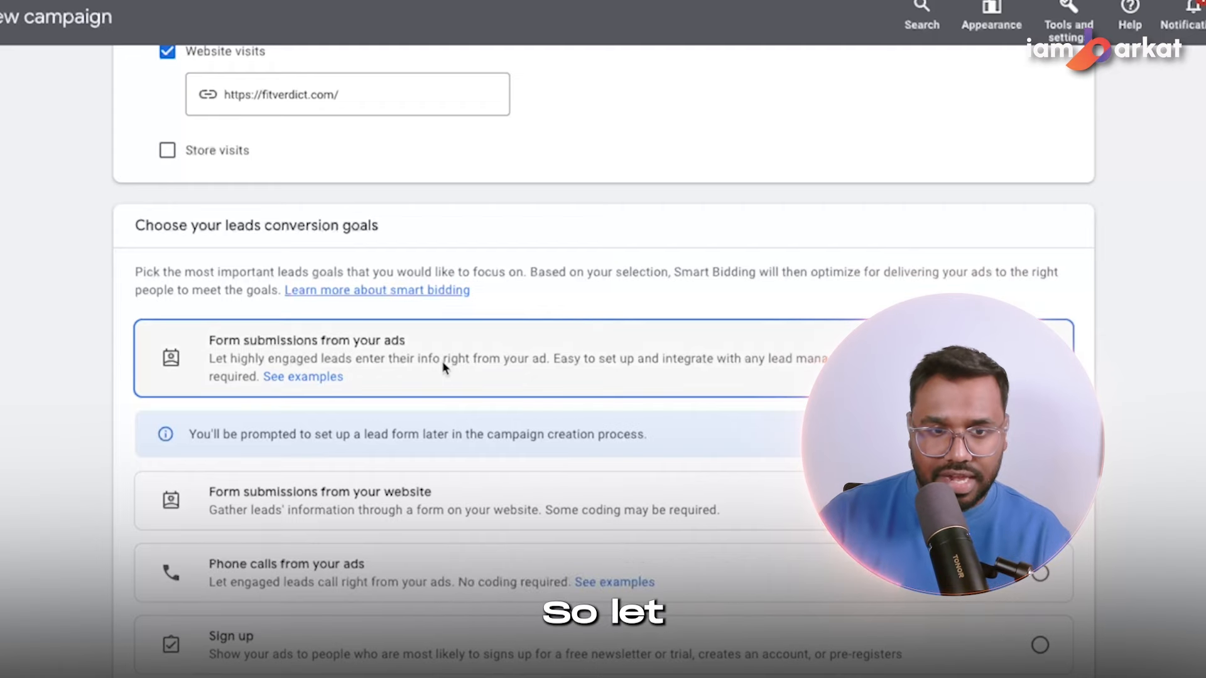
scroll(359, 187, "down", 1)
scroll(296, 427, "down", 10)
scroll(280, 314, "up", 9)
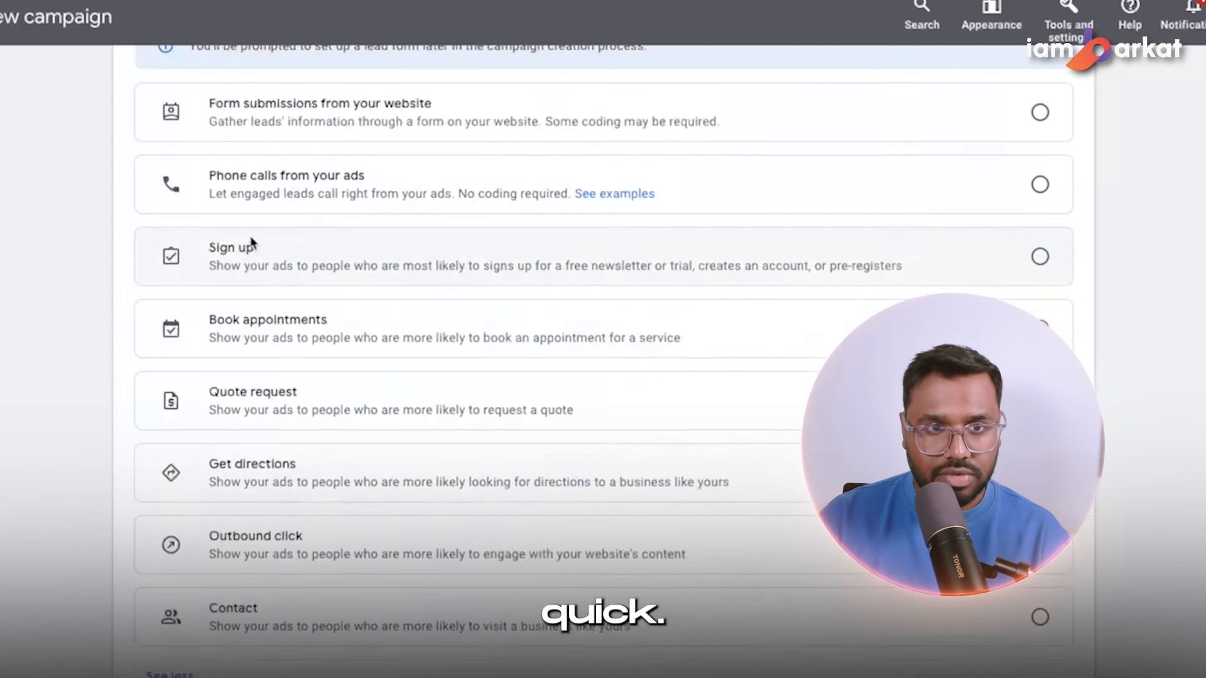
scroll(316, 441, "down", 7)
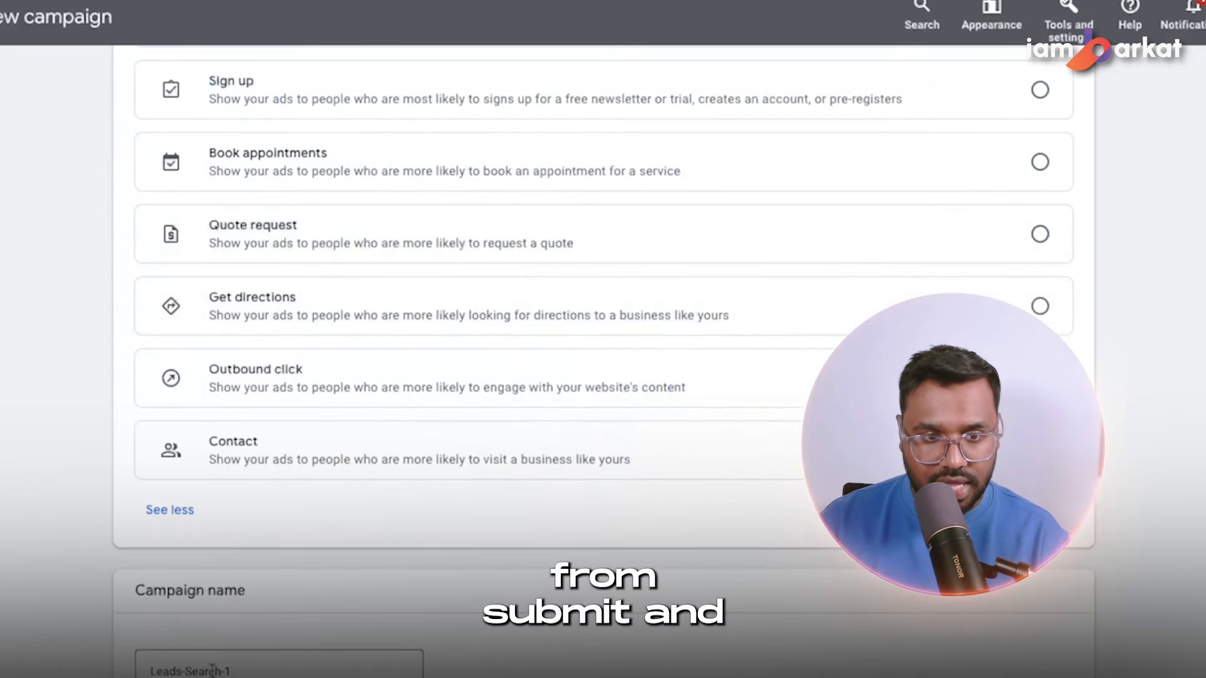
triple_click(246, 672)
type("Test ")
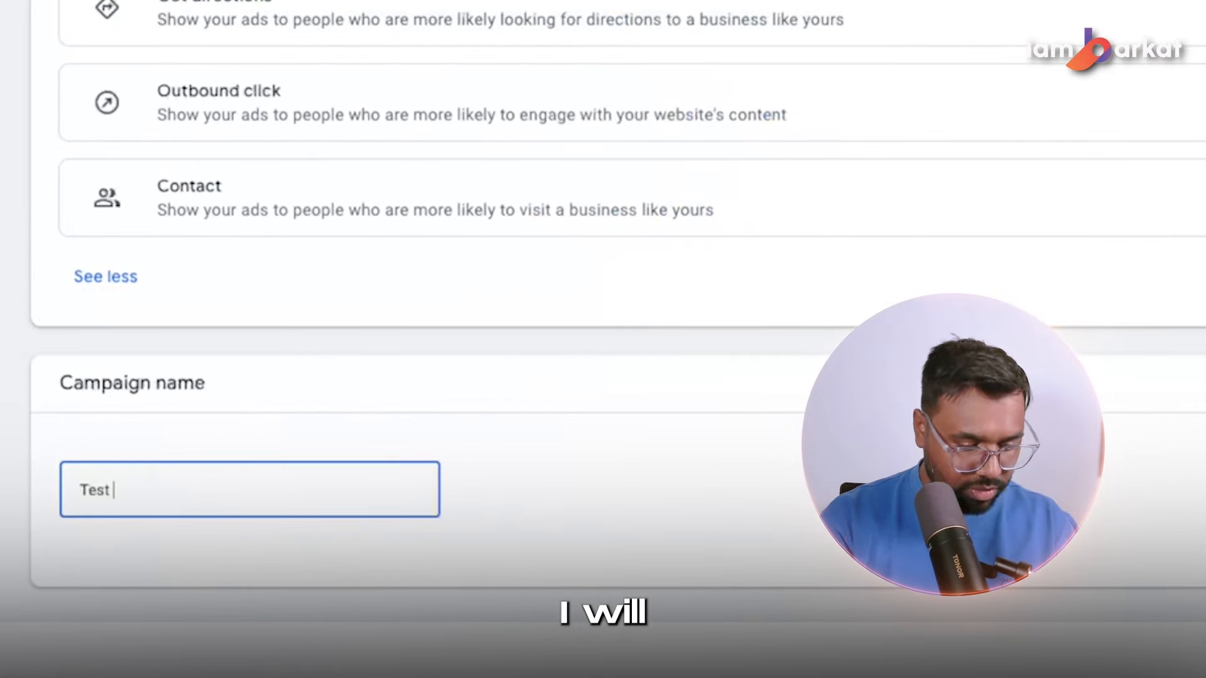
type("Tre")
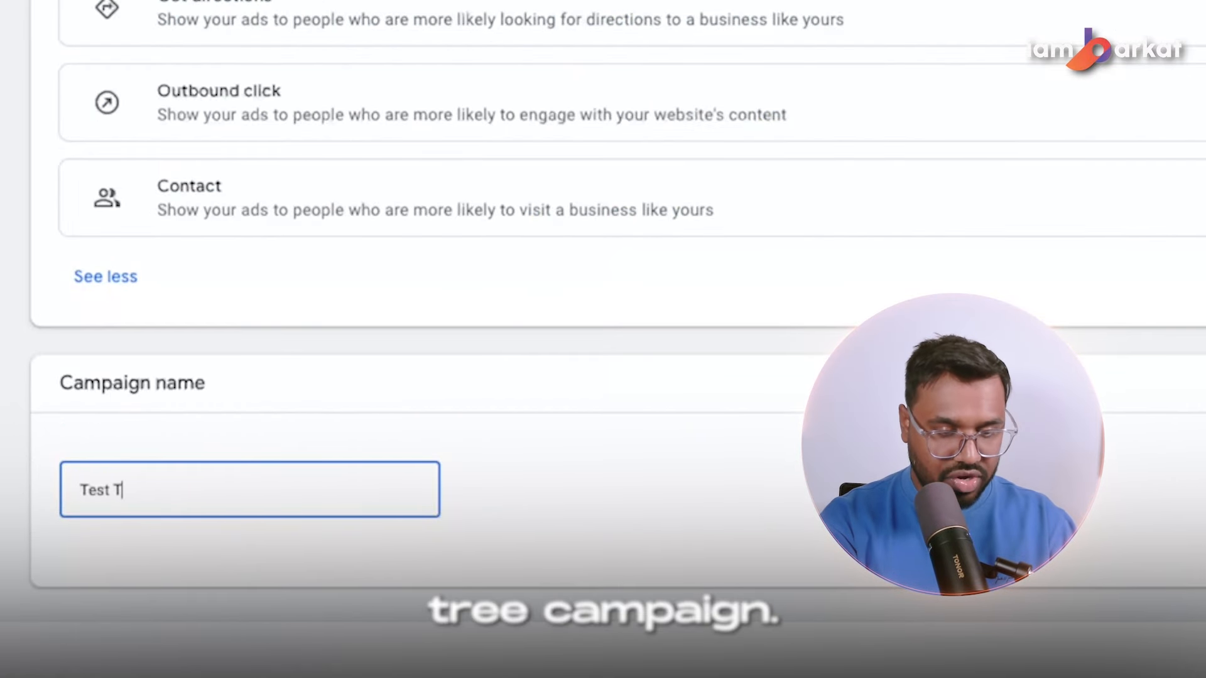
type("e Campaign")
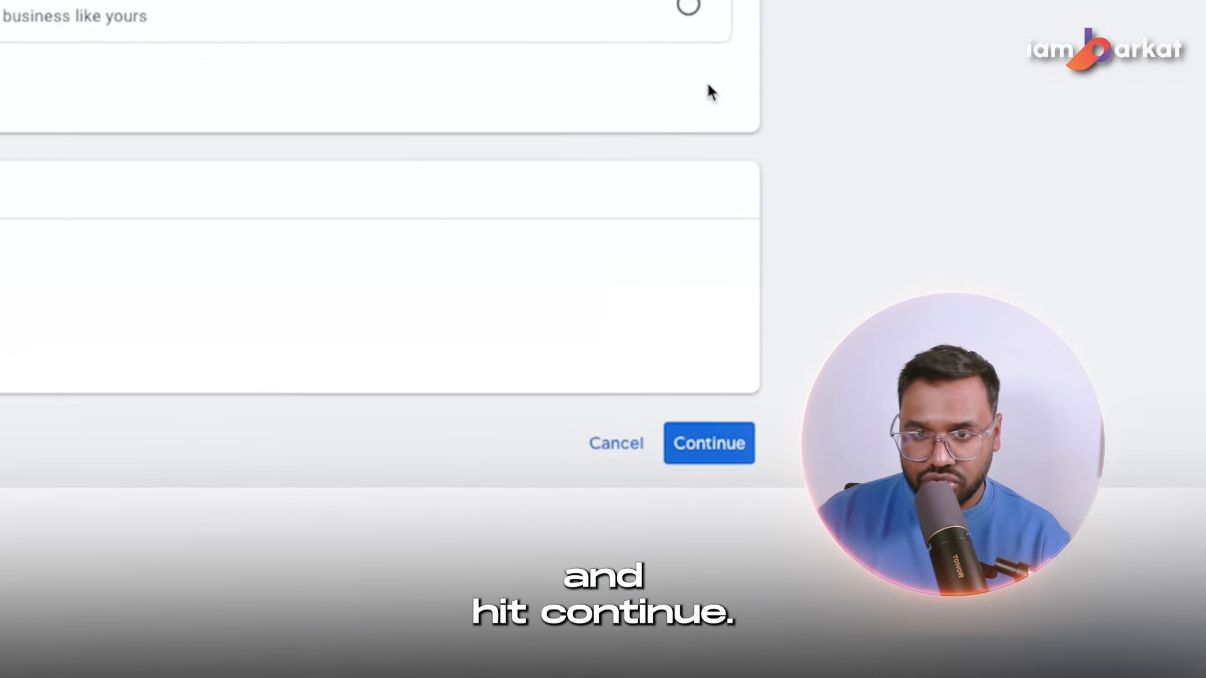
left_click(709, 441)
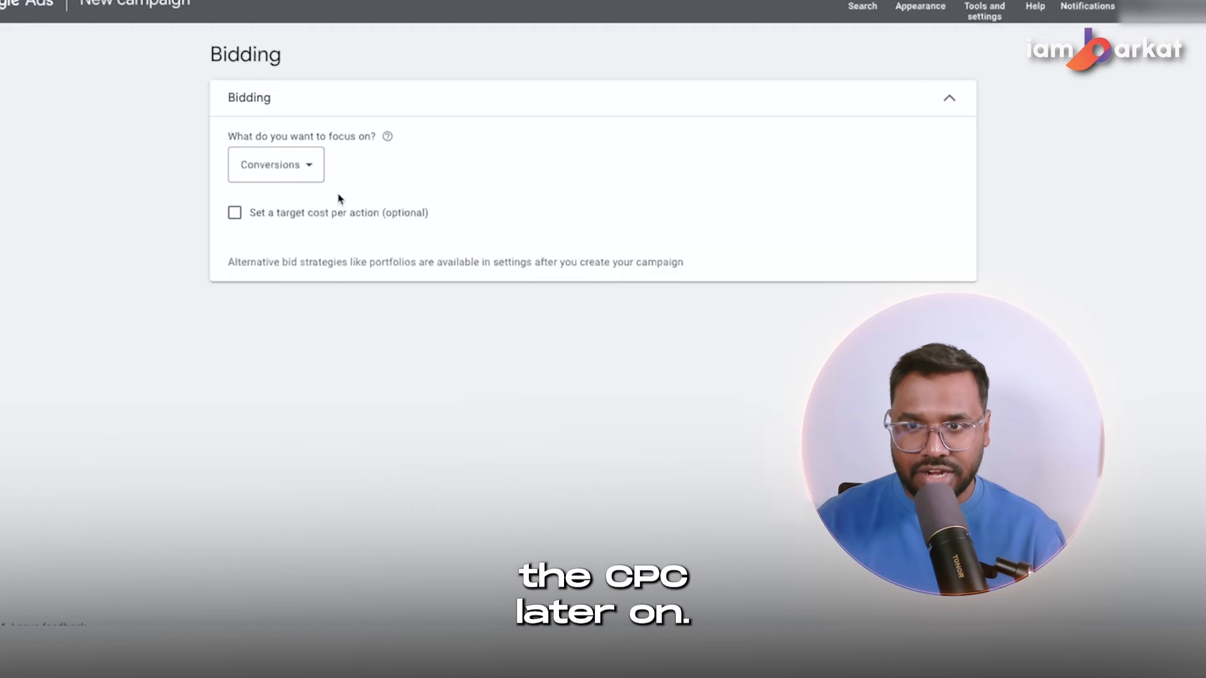
- Set the bidding focus to Clicks
left_click(304, 169)
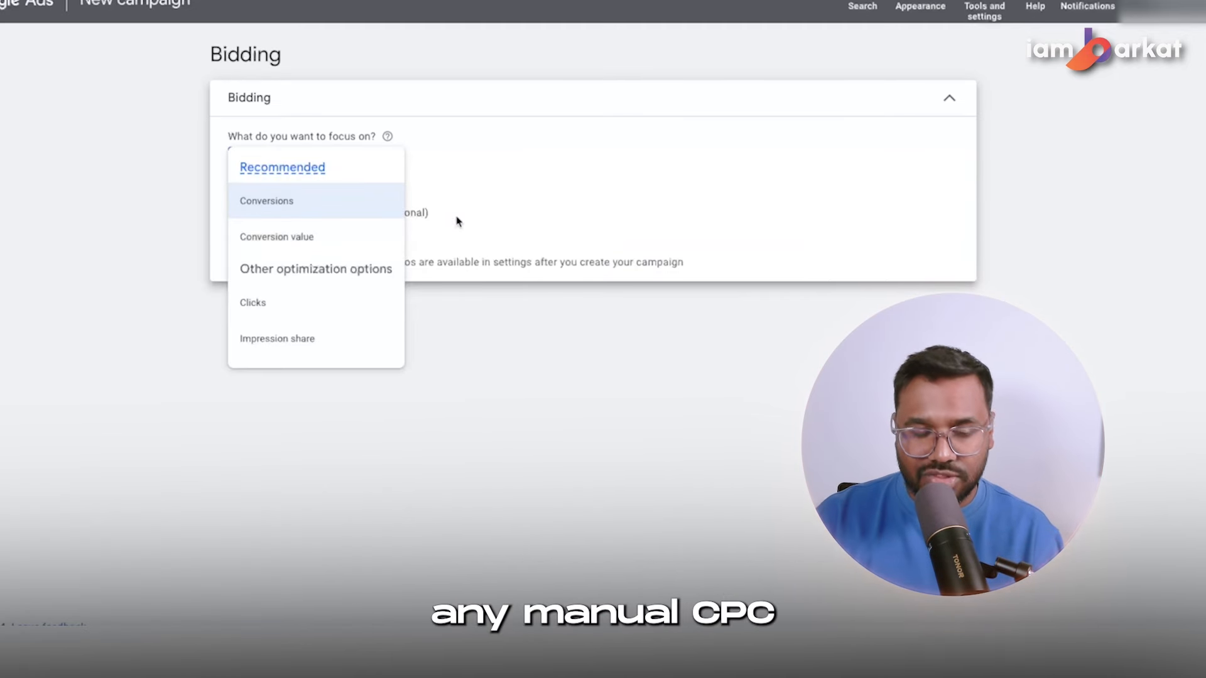
left_click(258, 303)
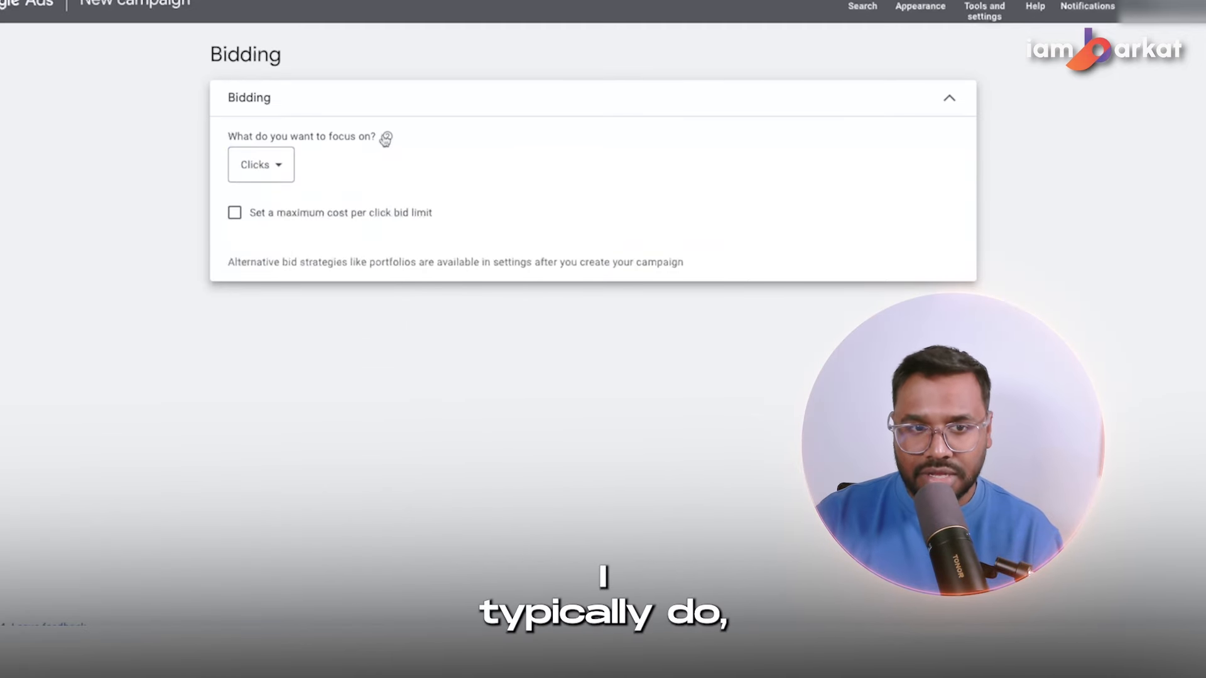
left_click(242, 178)
left_click(268, 300)
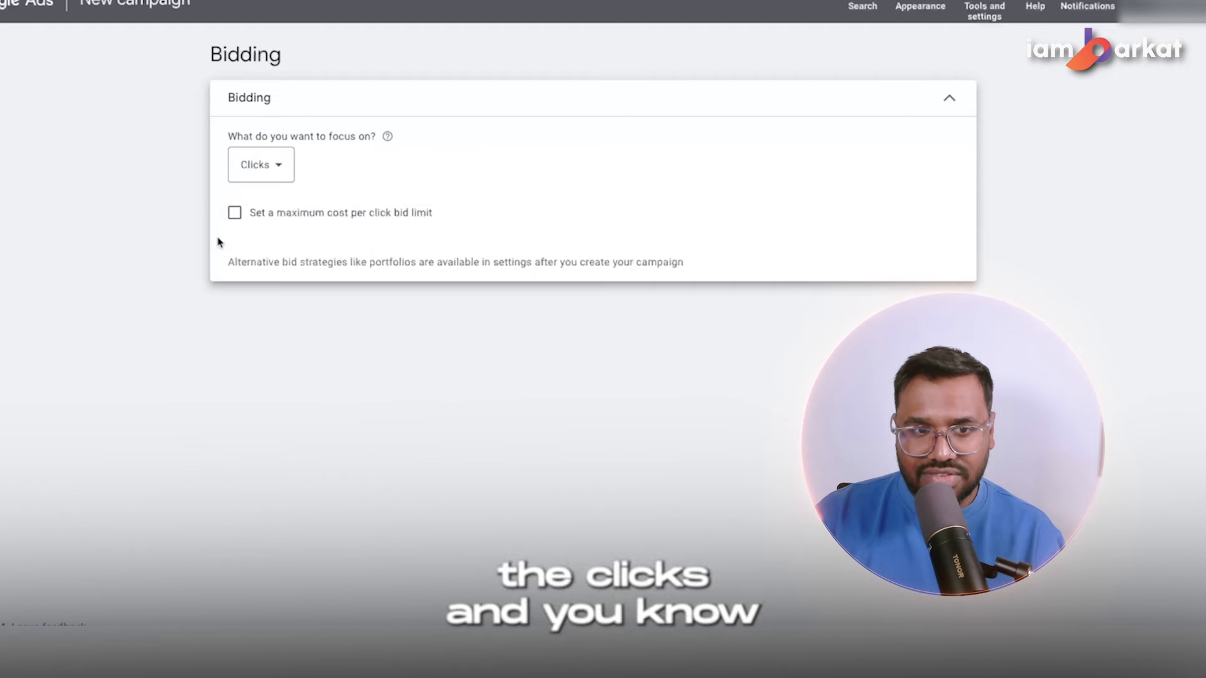
- Enable the maximum cost per click bid limit, set it to £10, and proceed to the campaign settings
left_click(249, 215)
left_click(284, 276)
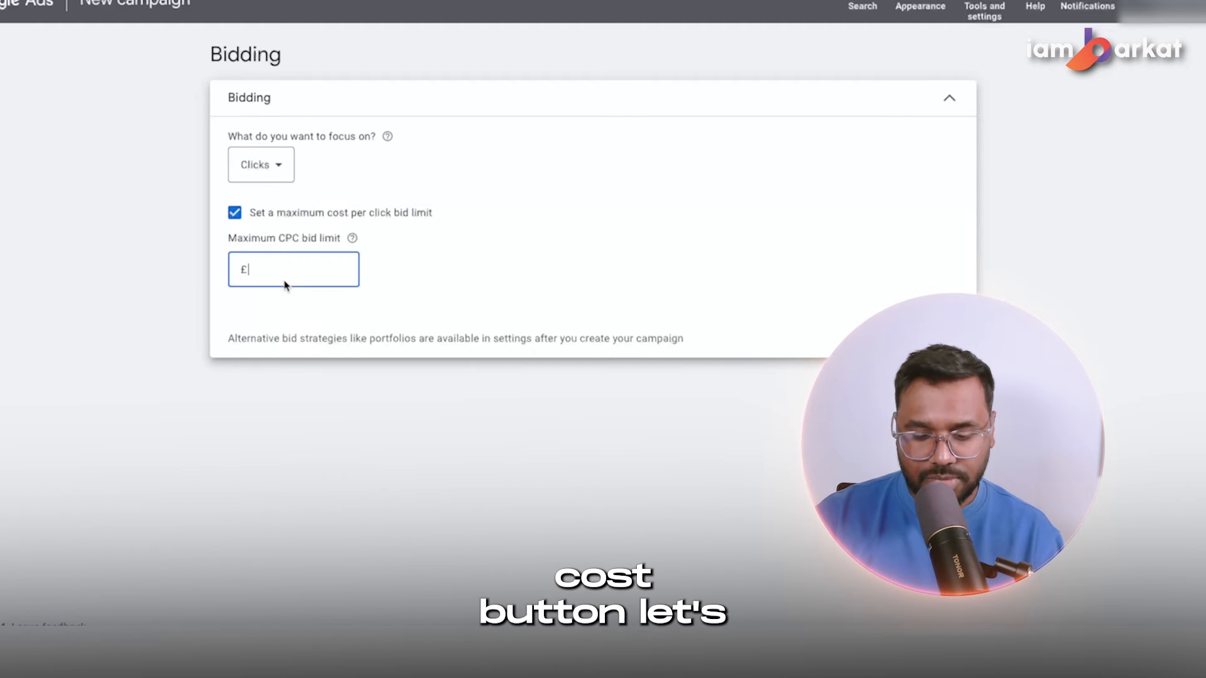
type("10")
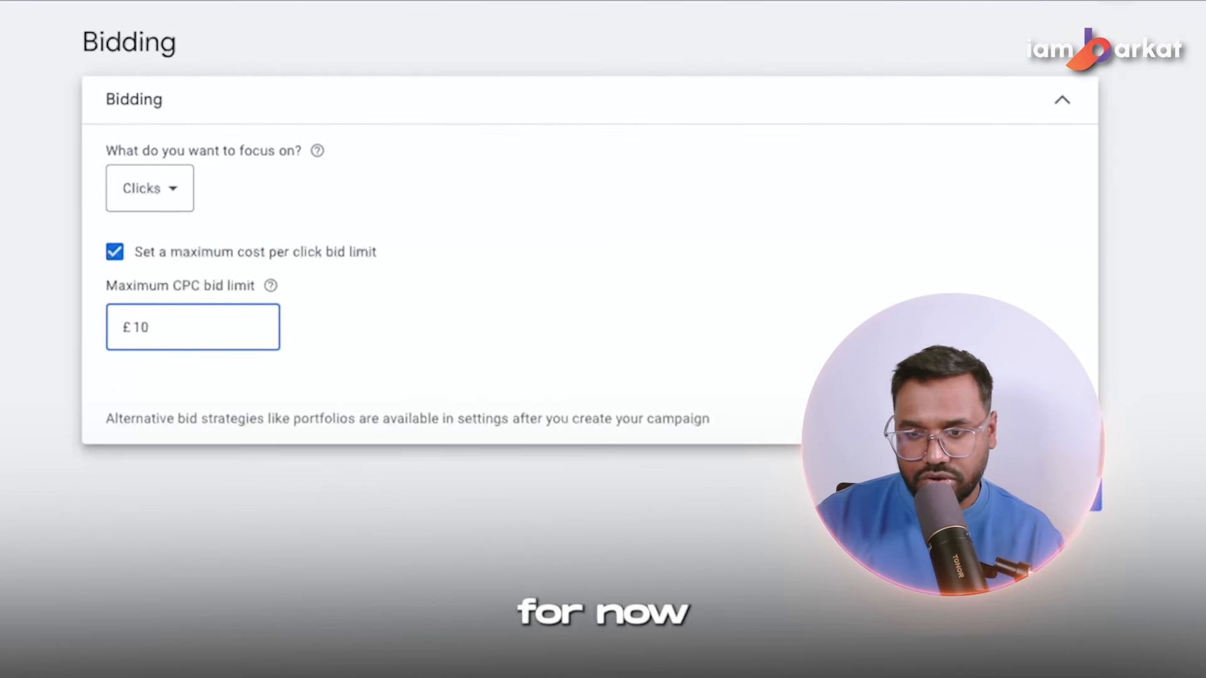
left_click(712, 496)
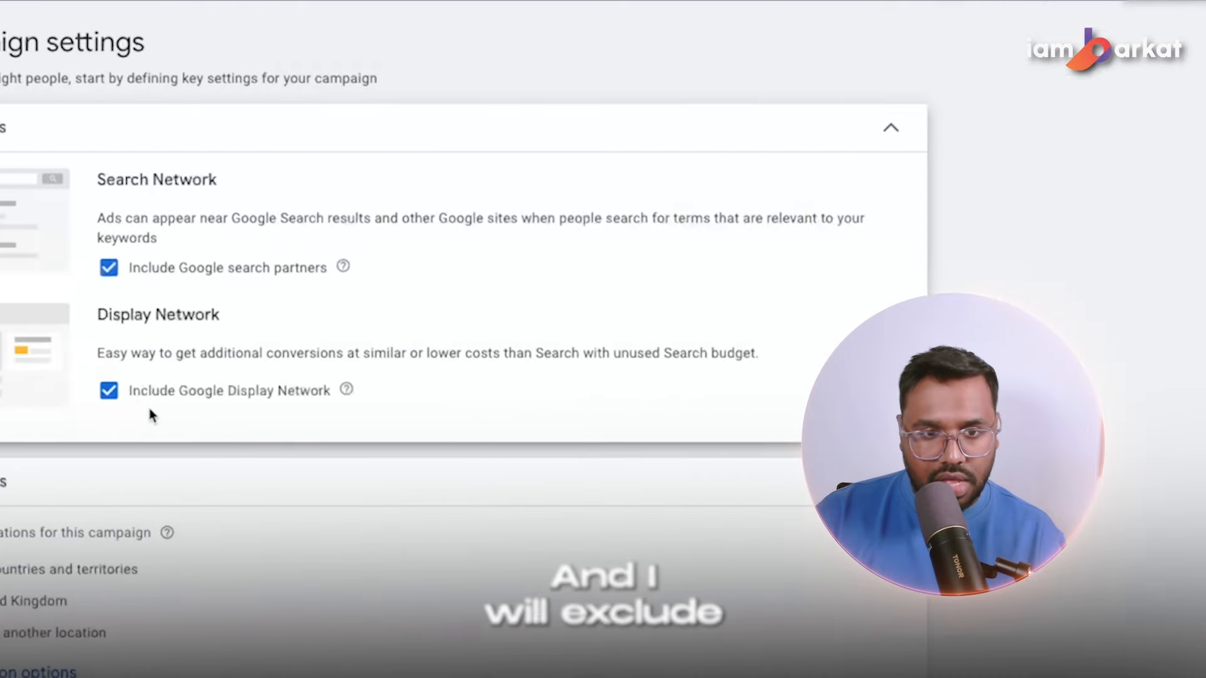
- Exclude Google search partners and the Display Network, and limit custom location targeting to Presence only
left_click(323, 274)
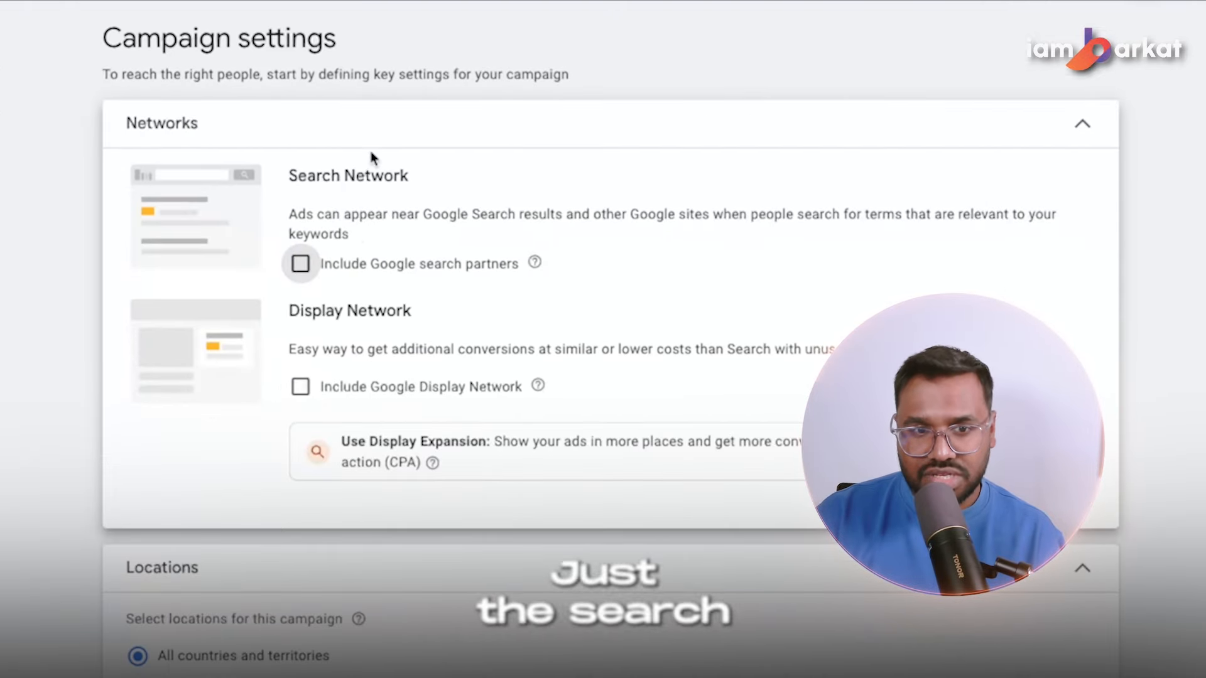
scroll(440, 170, "down", 2)
scroll(339, 433, "down", 5)
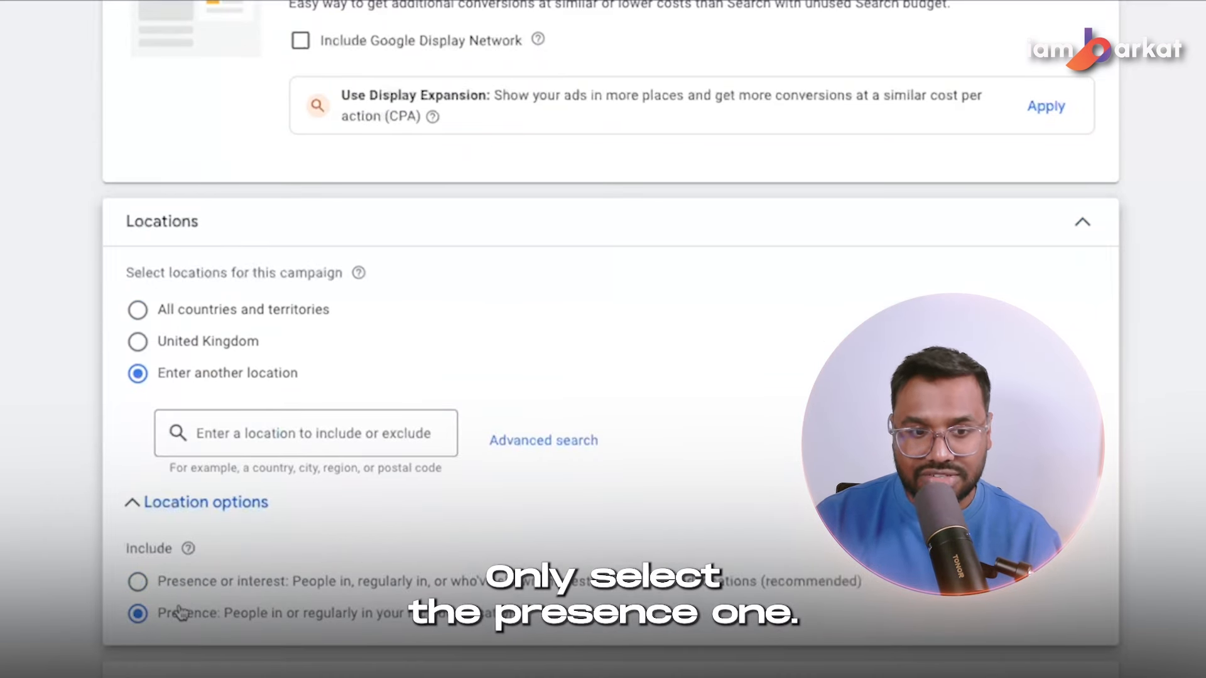
- Use the advanced location search to include the city of Dallas, Texas, United States as a target location
left_click(516, 453)
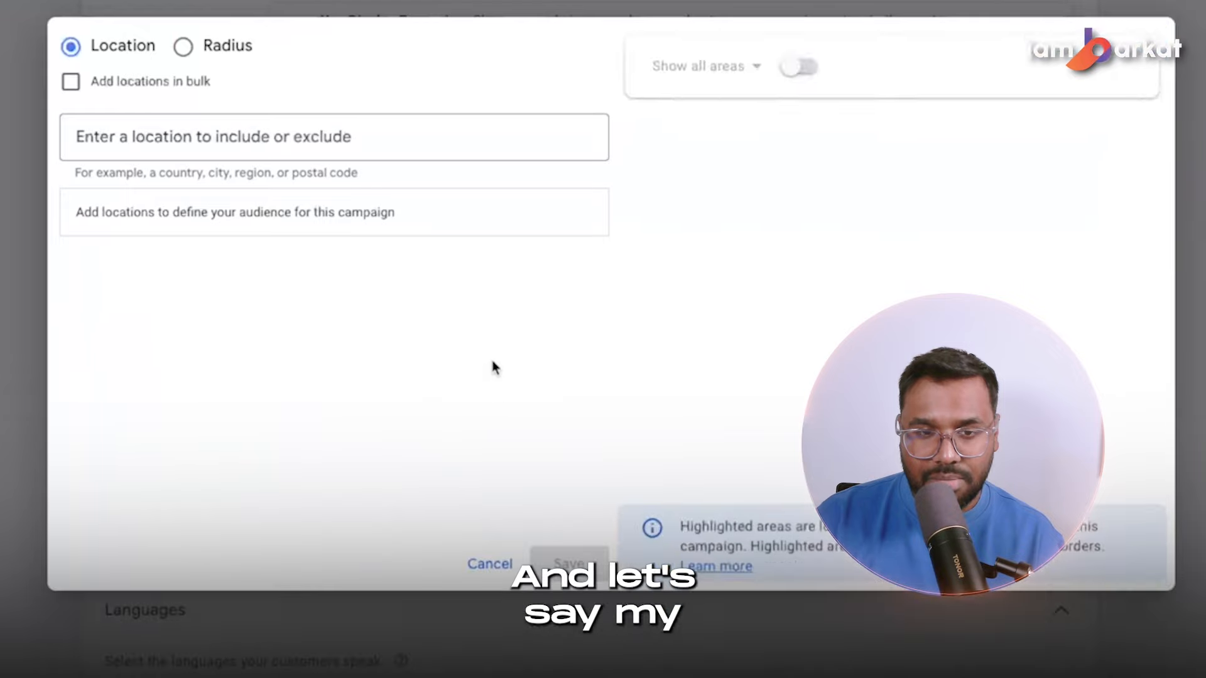
type("Dallas")
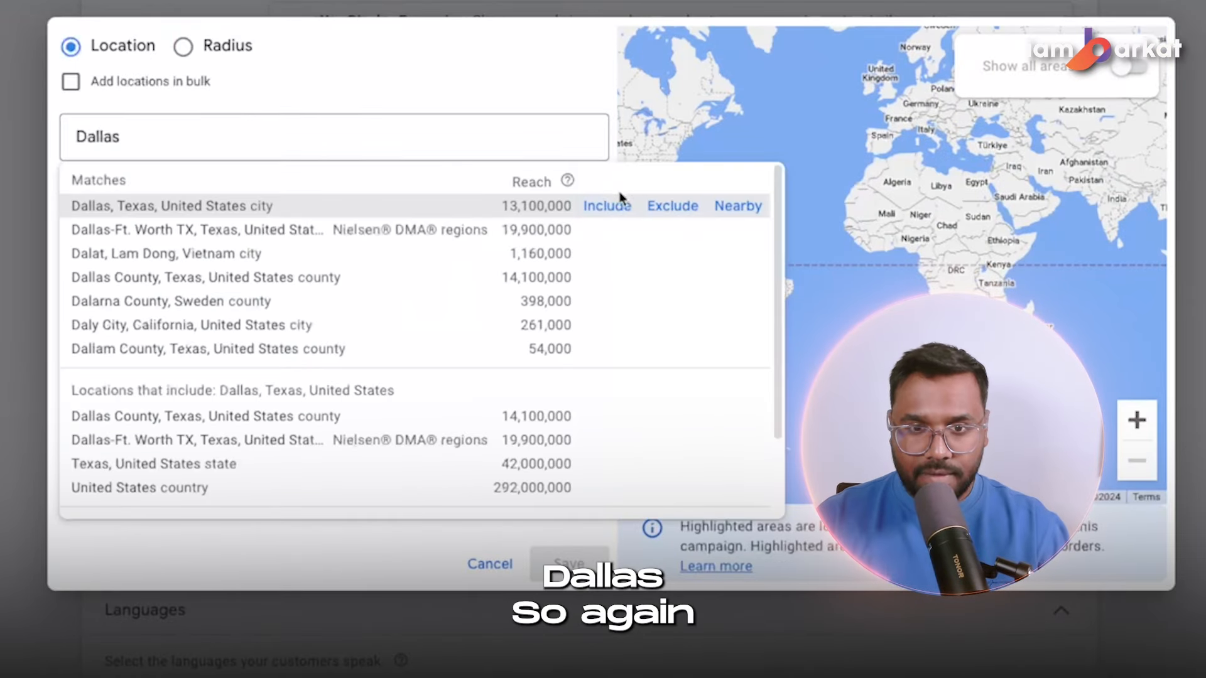
left_click(614, 203)
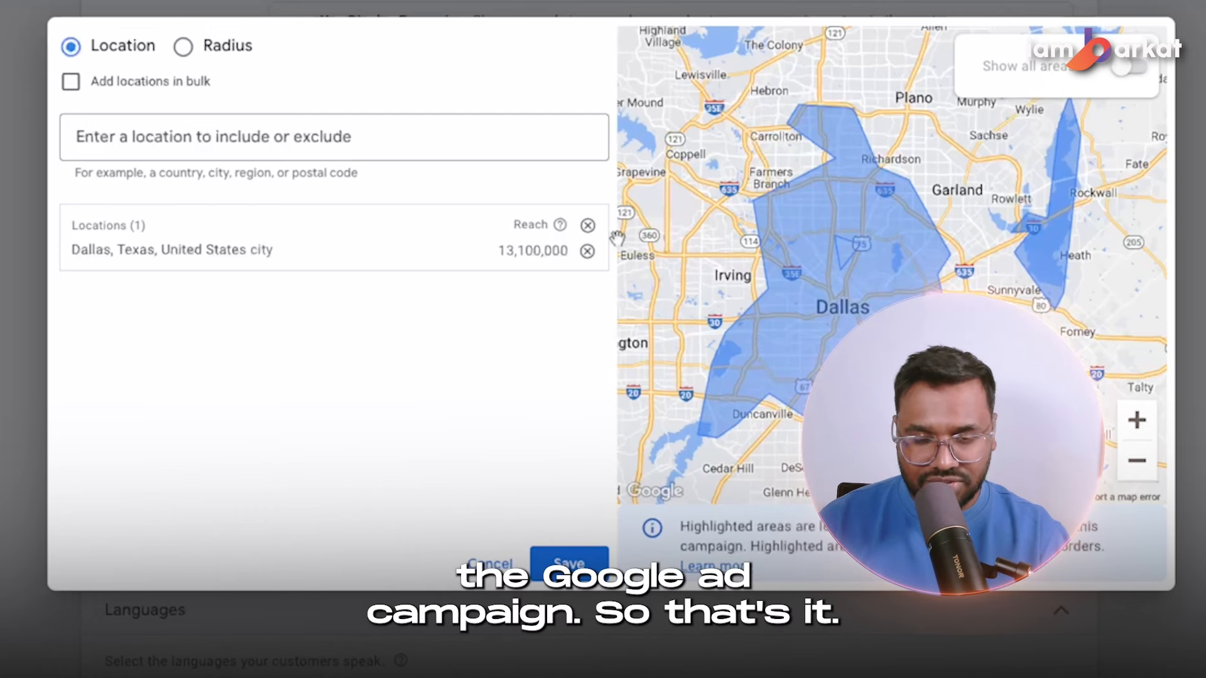
- Include the city of Allen, Texas, United States as another target location
left_click(226, 135)
type("Alle")
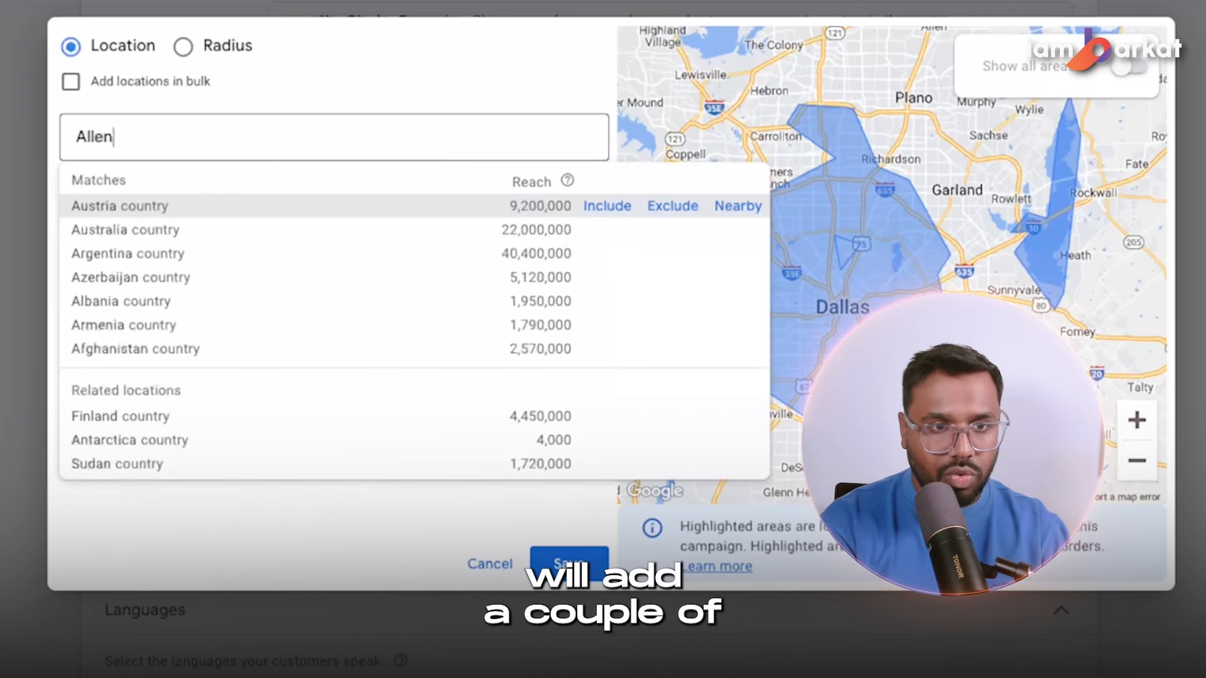
type("n")
left_click(607, 228)
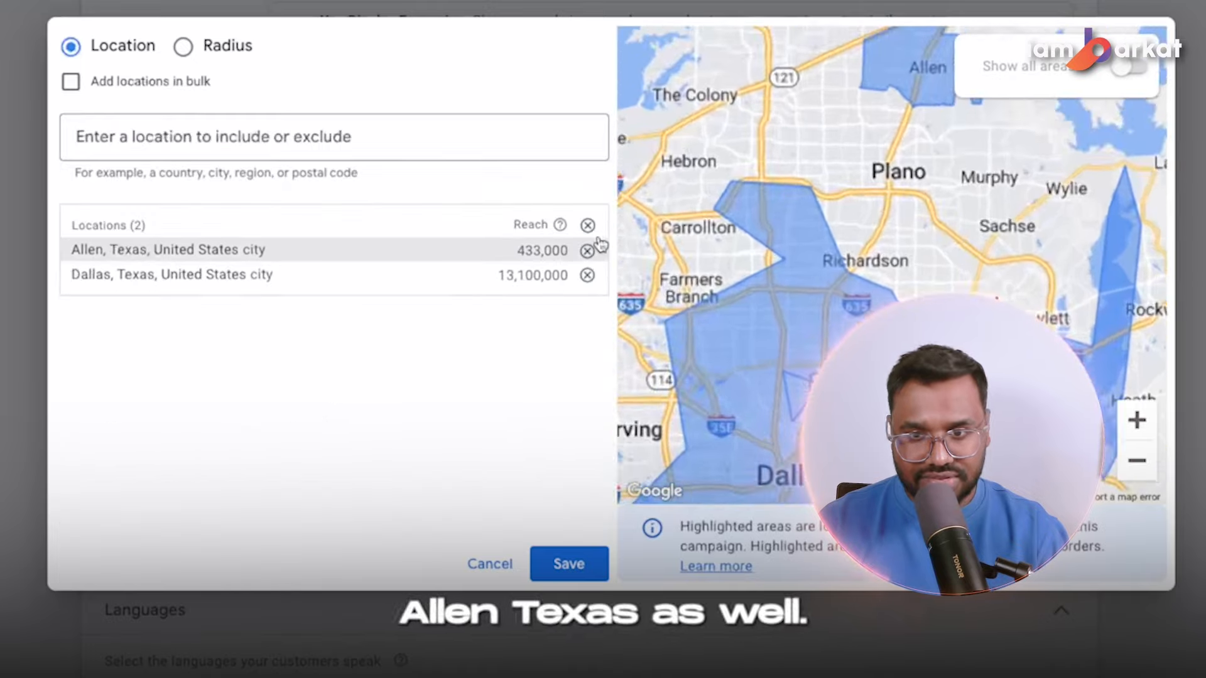
- Include the Houston TX, Texas, United States Nielsen DMA region as a target location
left_click(369, 138)
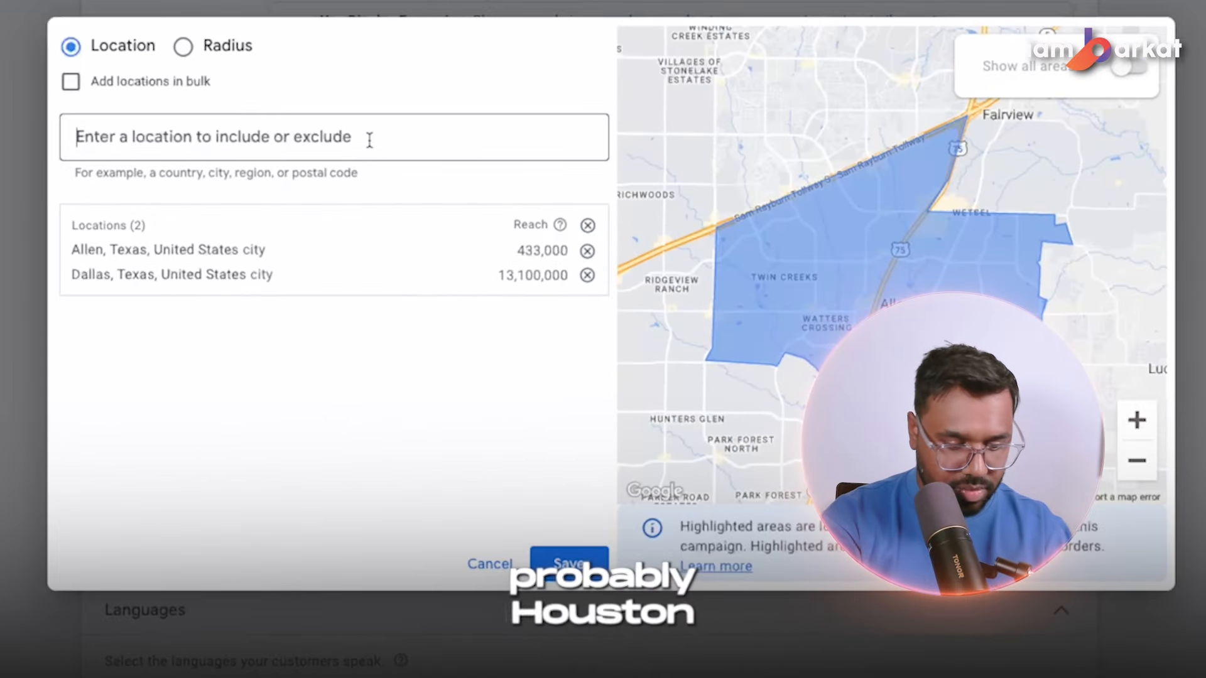
type("Housto")
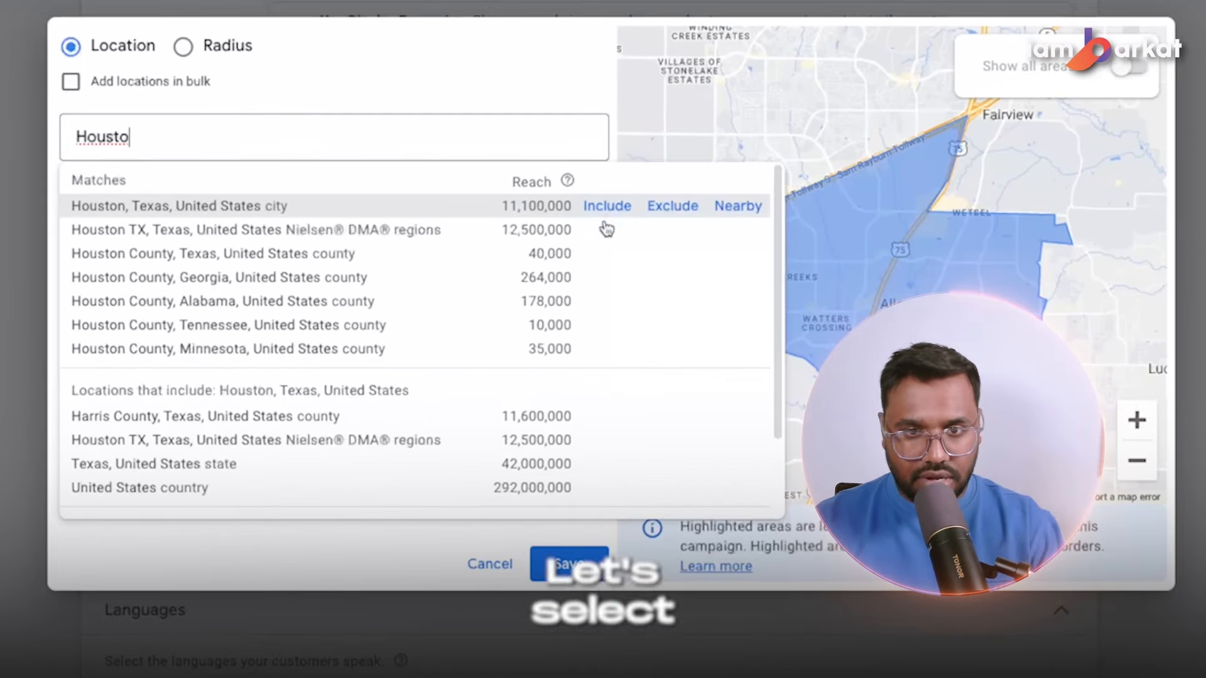
left_click(607, 230)
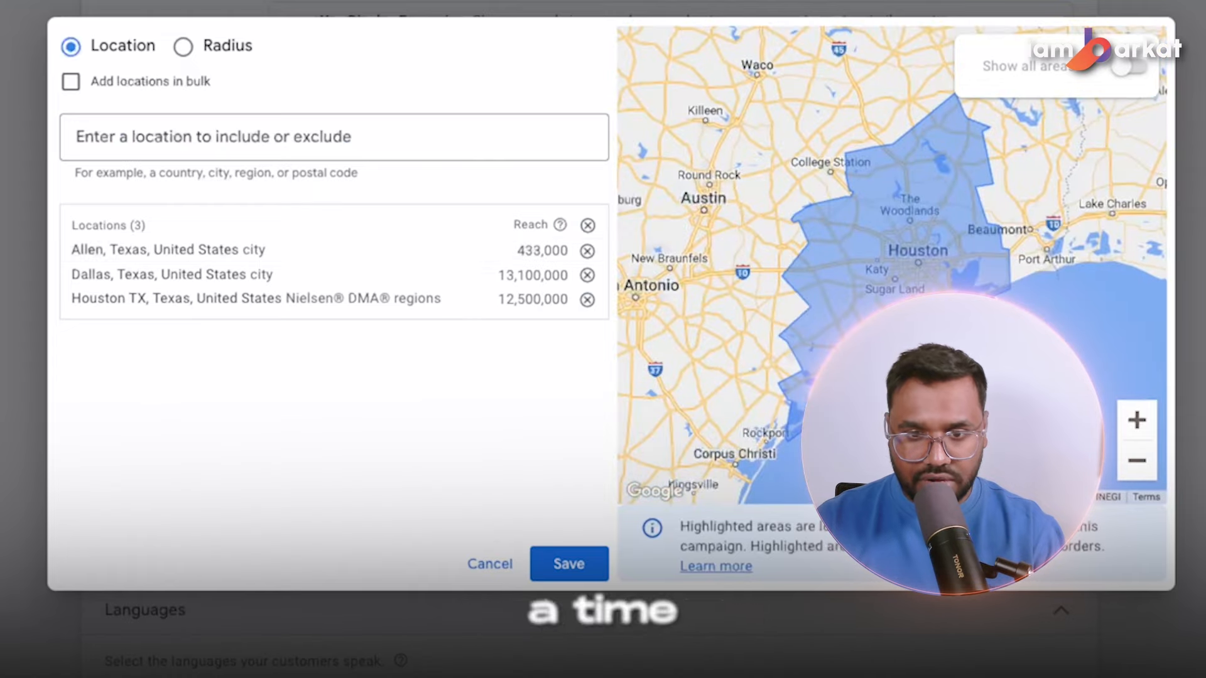
- Save the target locations, keep the remaining campaign settings, and skip the AI asset generation page
left_click(569, 563)
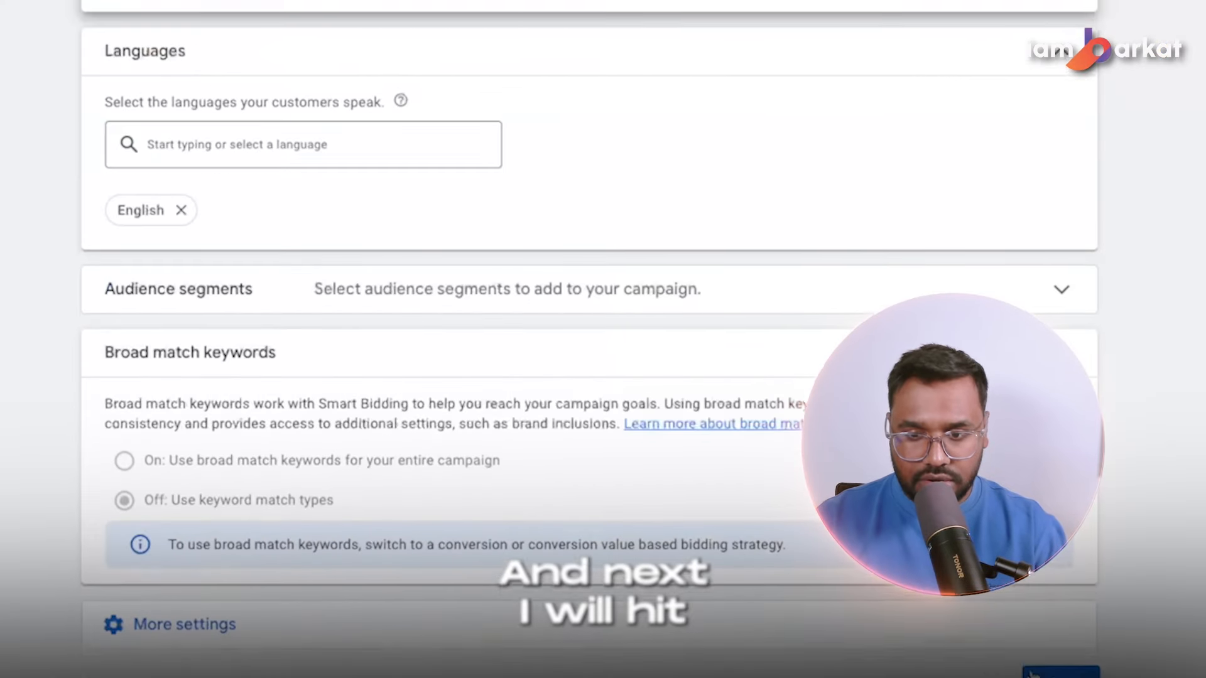
scroll(547, 333, "down", 1)
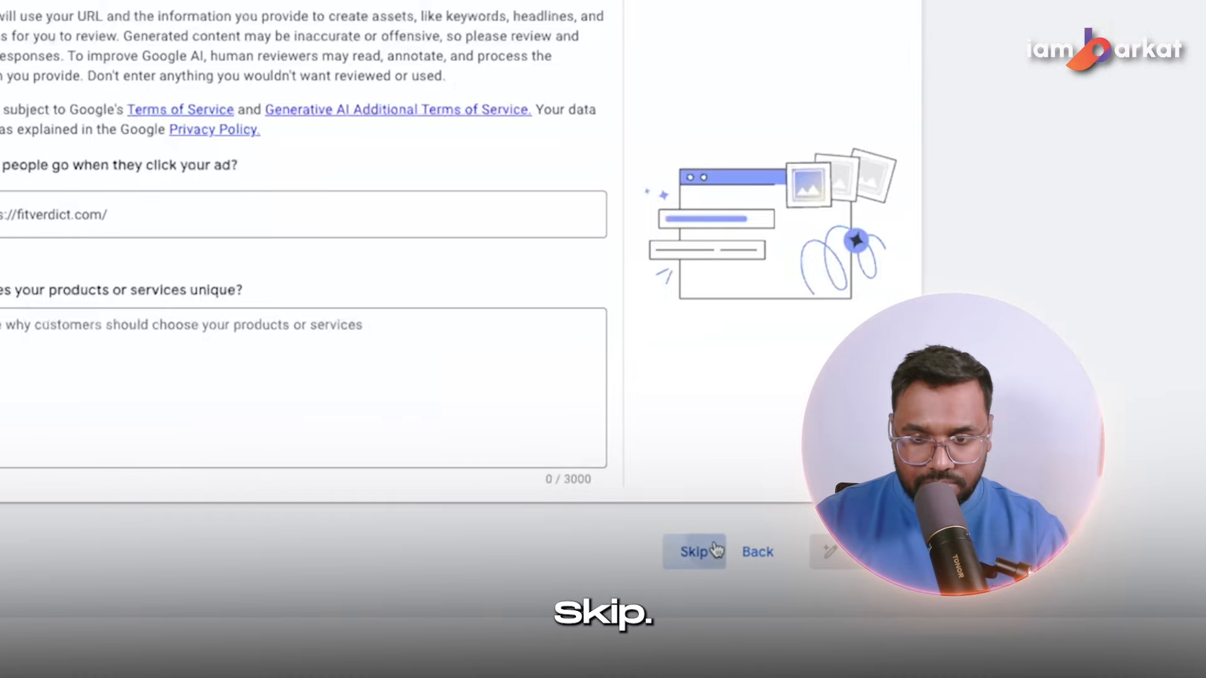
left_click(697, 552)
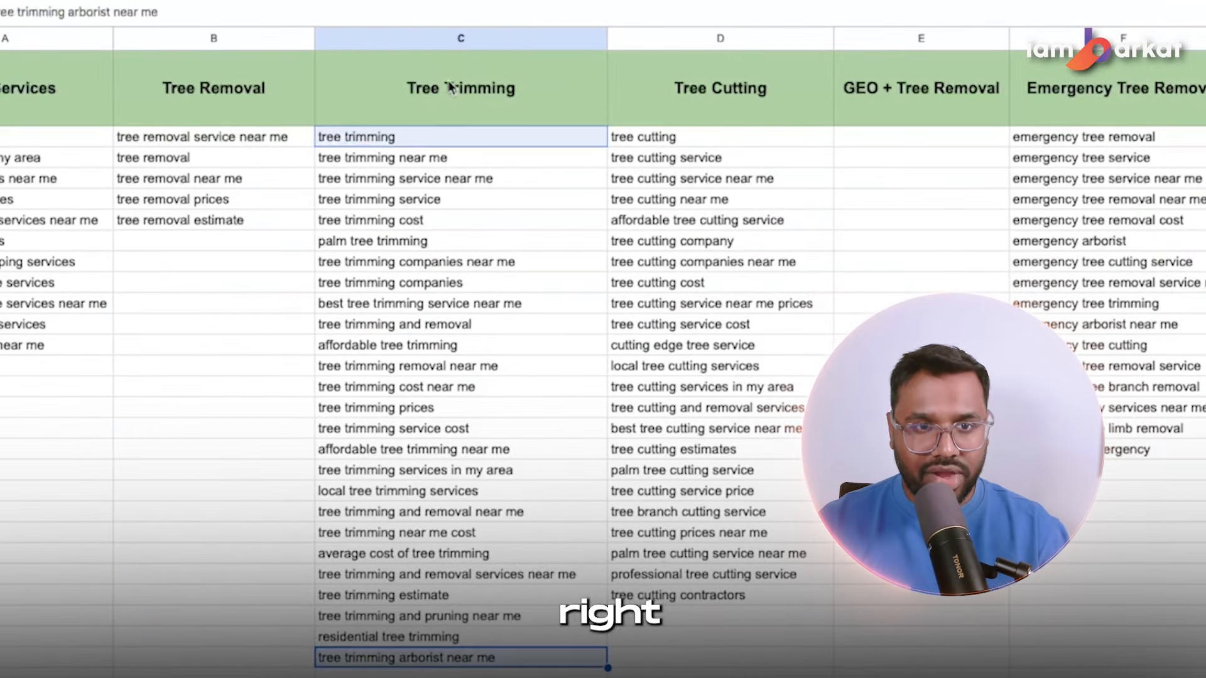
- Copy the "Tree Trimming" heading from the keyword spreadsheet and use it to rename Ad group 1 in Google Ads
left_click(457, 101)
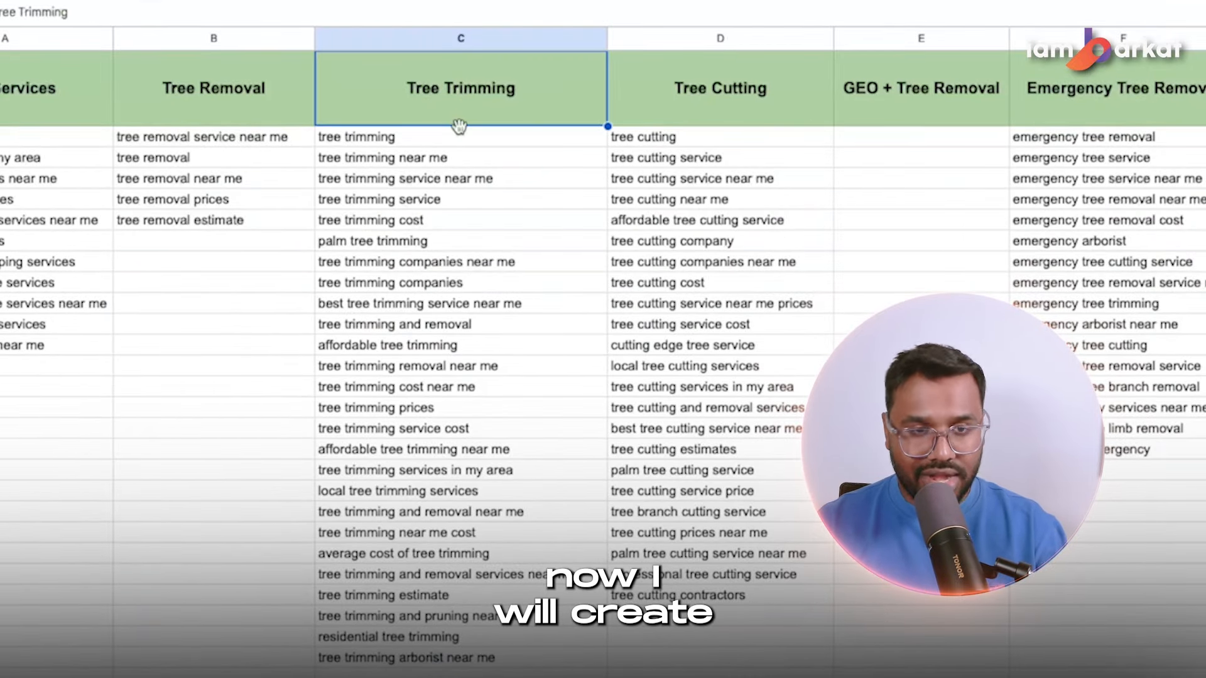
key("ctrl+c")
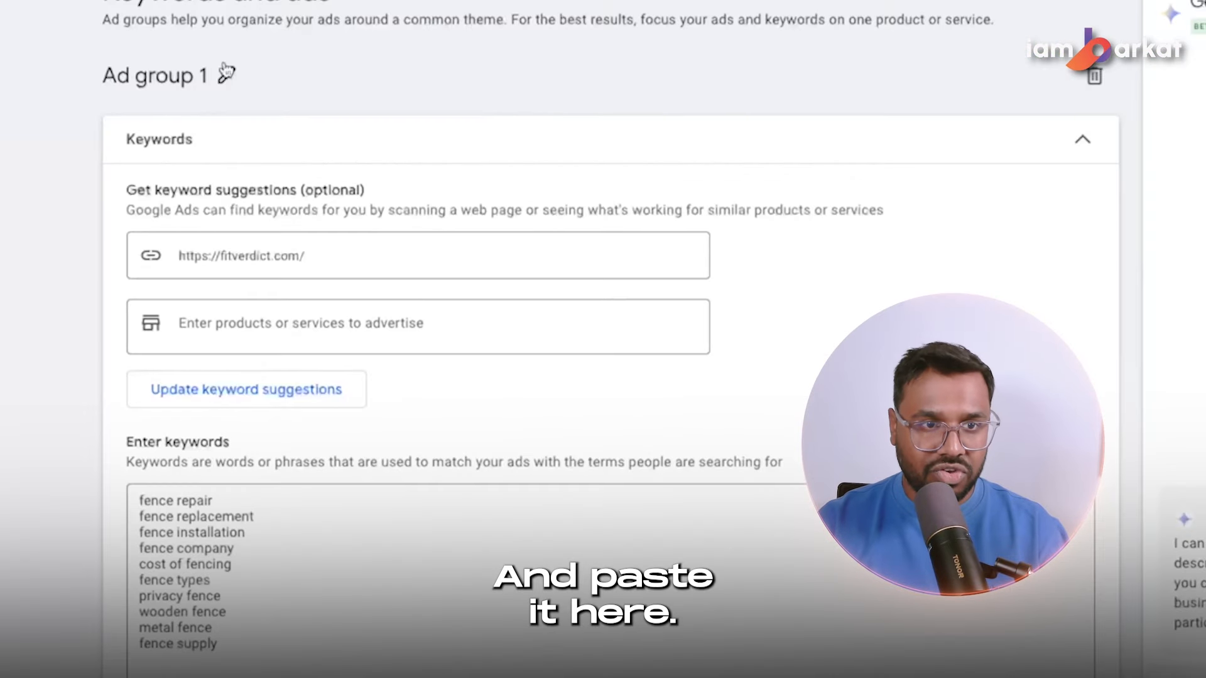
left_click(229, 78)
key("ctrl+a")
key("ctrl+v")
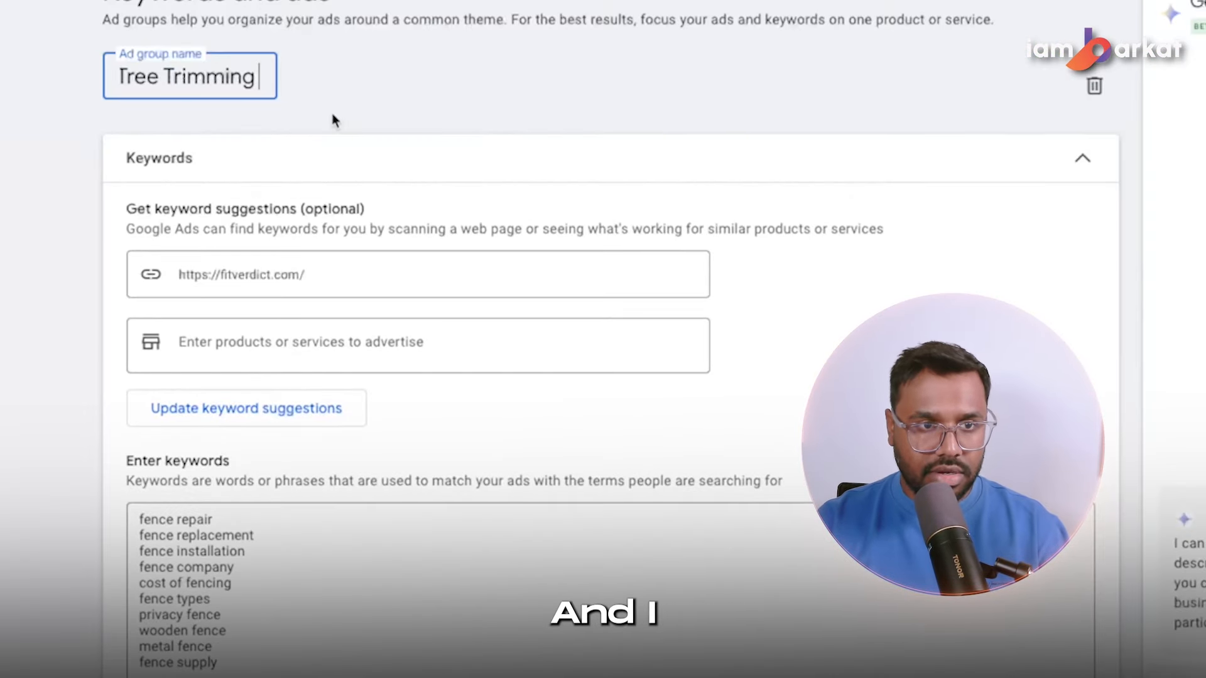
left_click(332, 120)
- Clear all the suggested fence keywords from the Tree Trimming ad group's keyword list
scroll(251, 453, "down", 1)
left_click(278, 598)
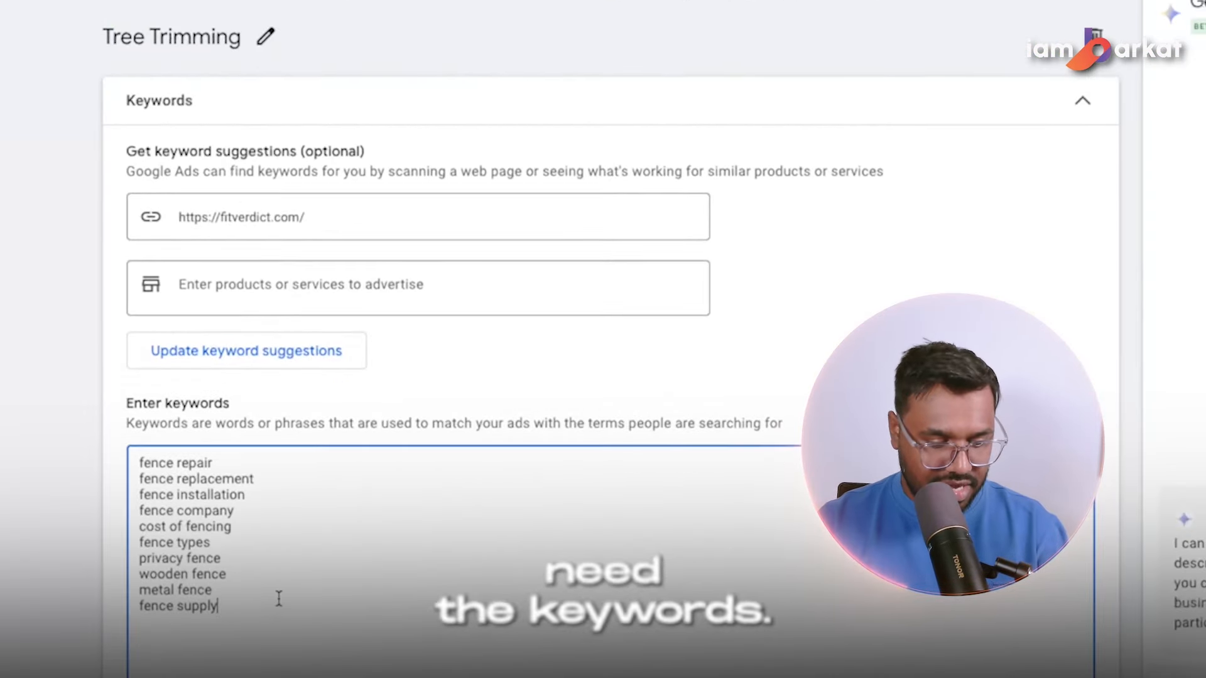
key("ctrl+a")
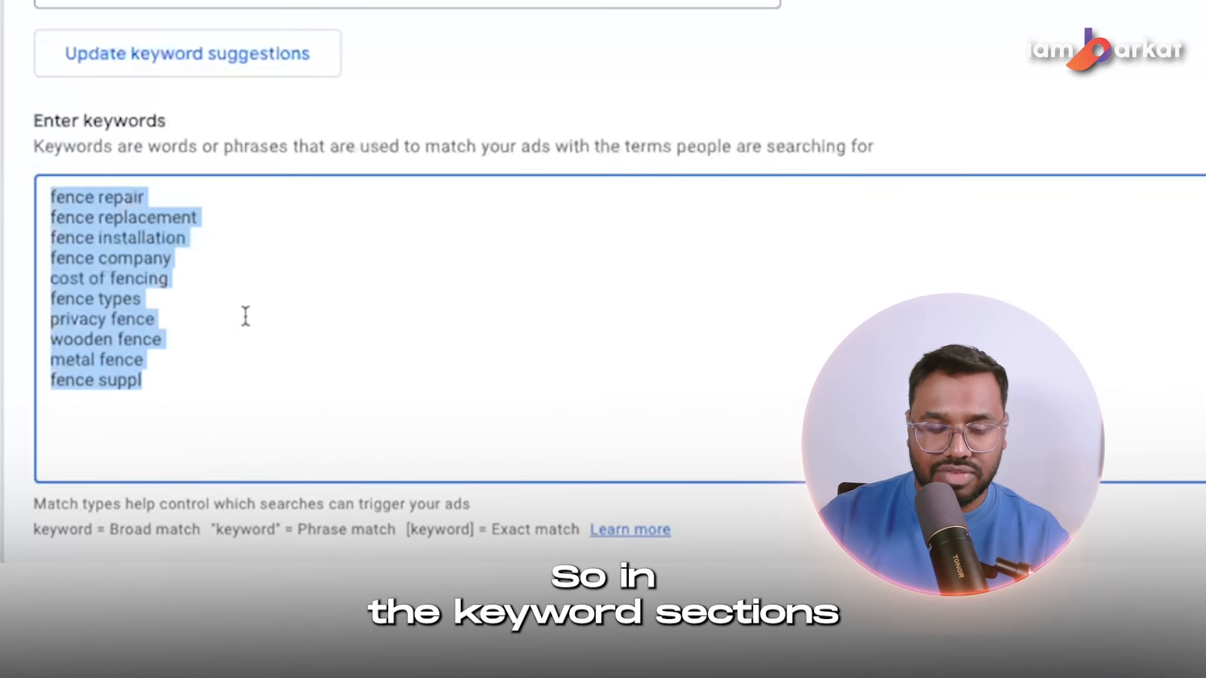
left_click(246, 314)
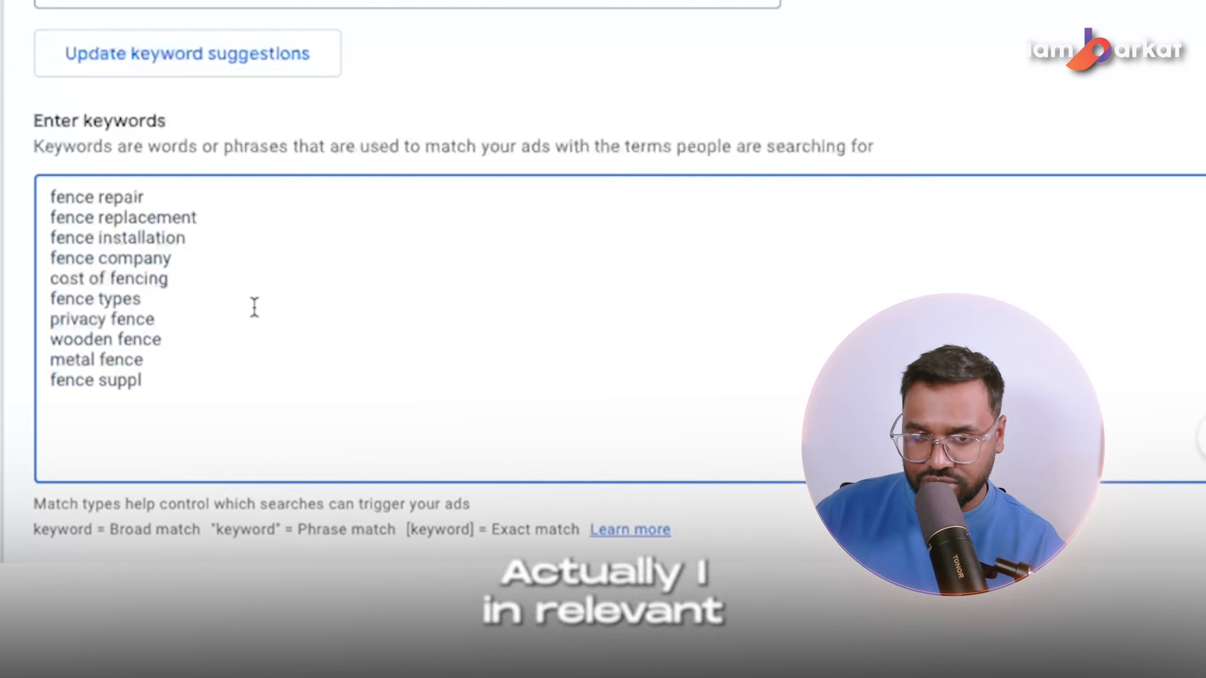
key("ctrl+a")
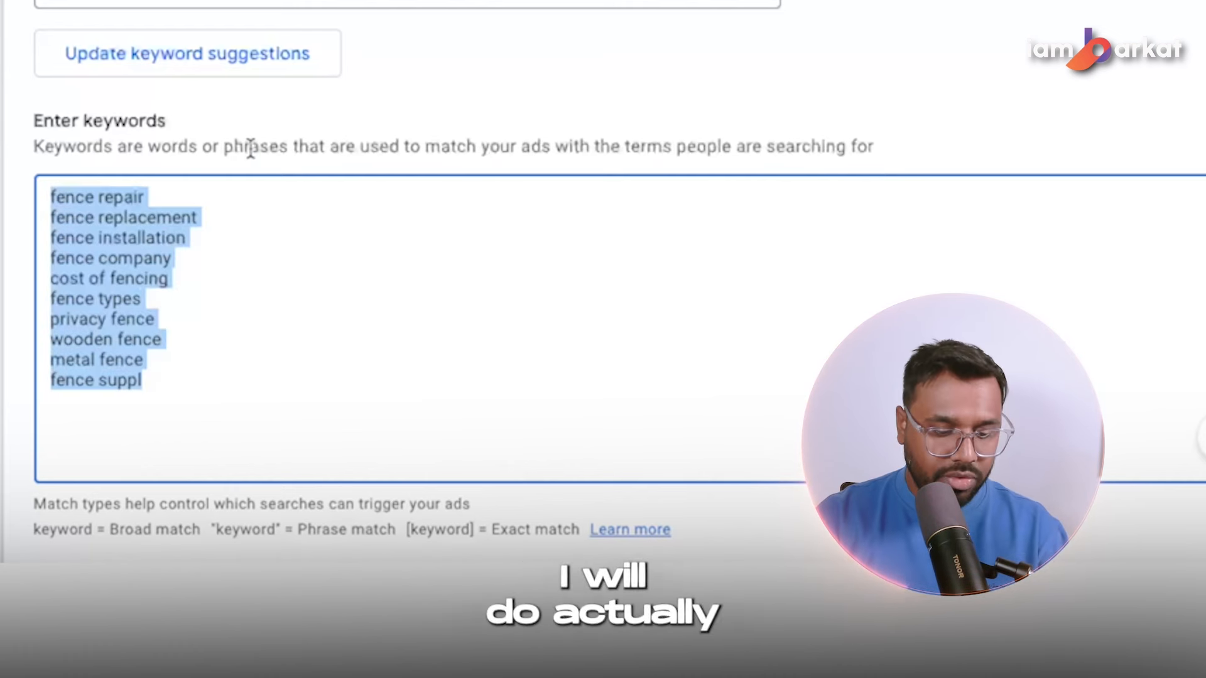
key("BackSpace")
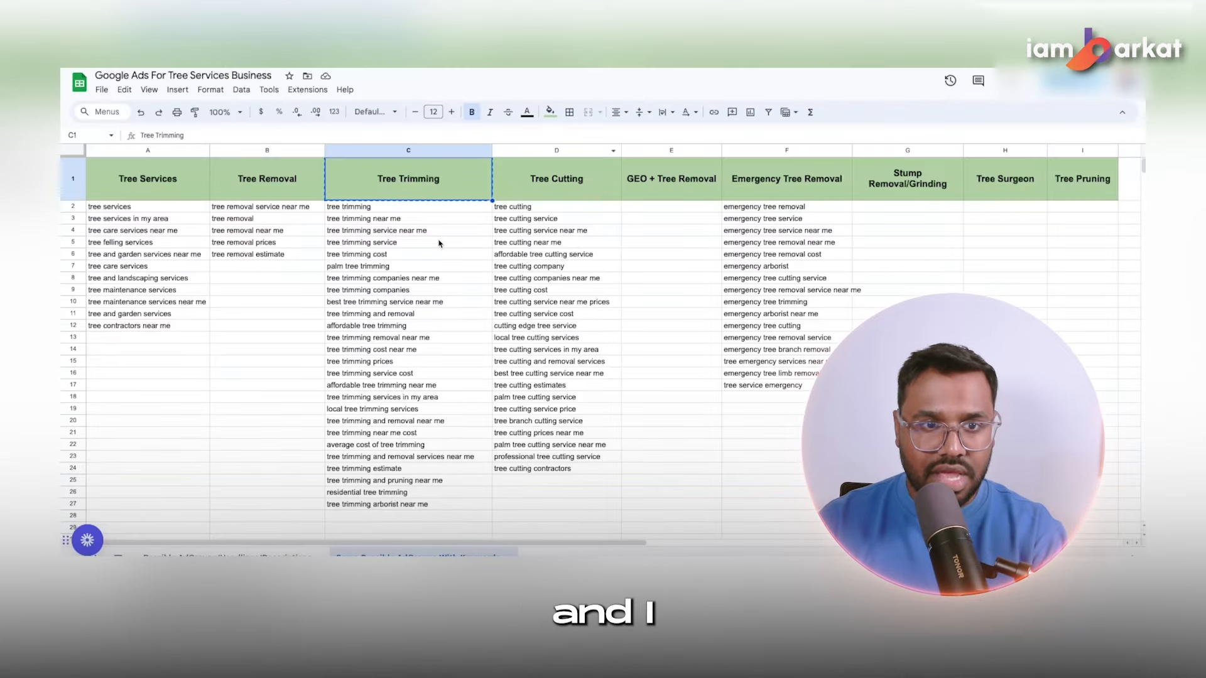
- Copy all the tree trimming keywords below the "Tree Trimming" heading in the spreadsheet and open the AdWords Wrapper website
left_click(369, 209)
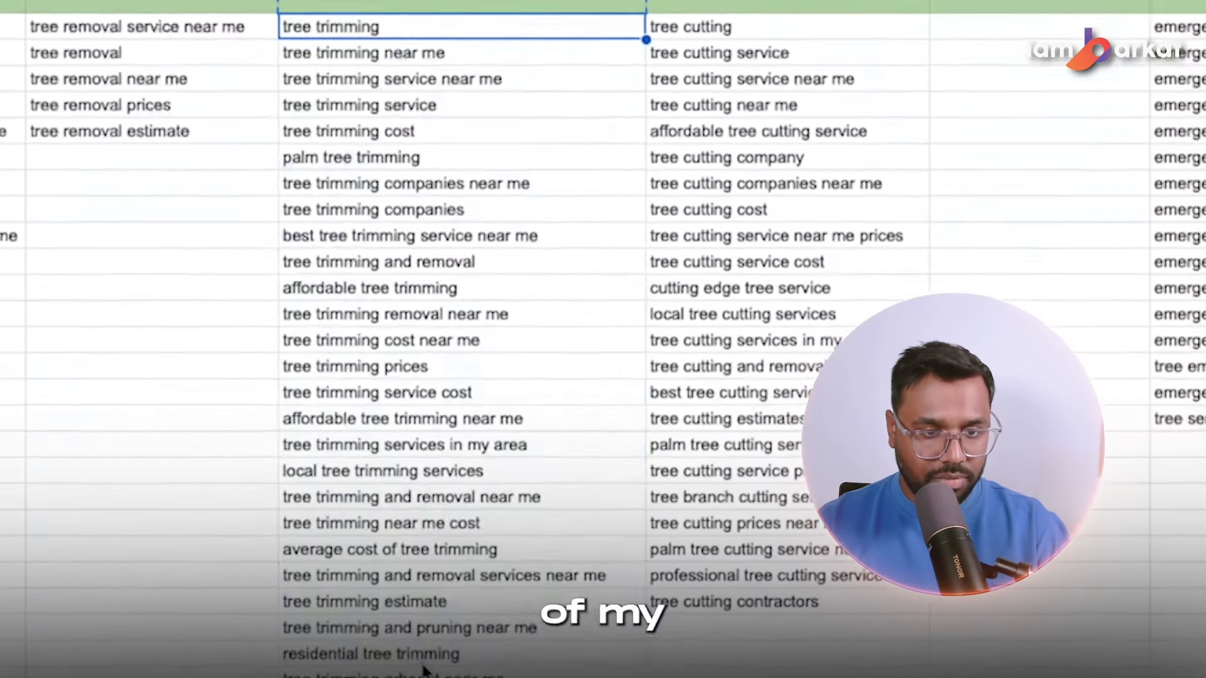
left_click(390, 497, "shift")
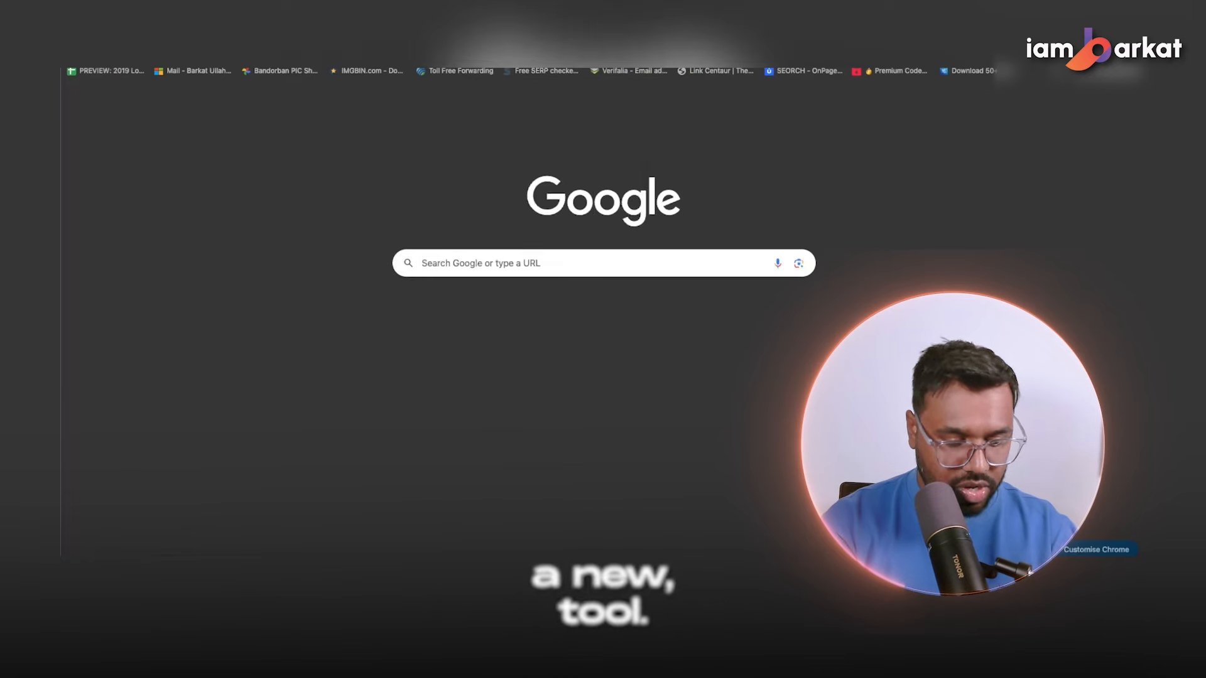
type("a")
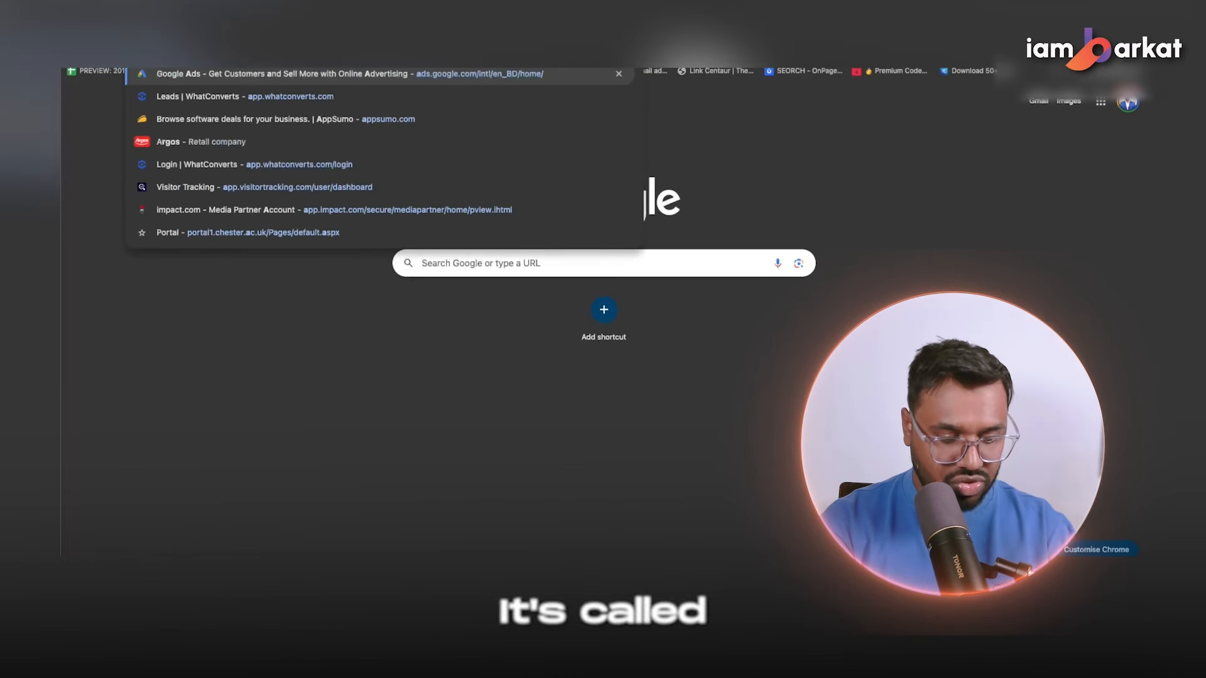
type("dw")
key("Return")
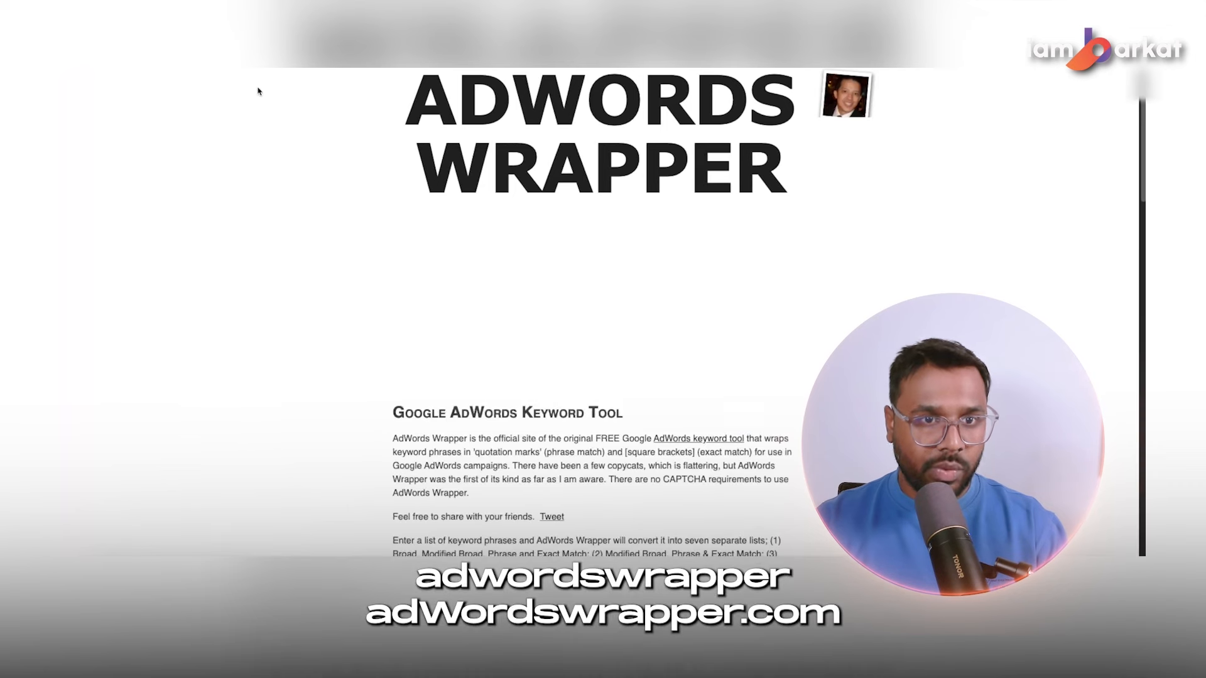
- Dismiss the AdWords Wrapper consent request, paste the copied tree trimming keywords and wrap them into match types
scroll(537, 301, "down", 8)
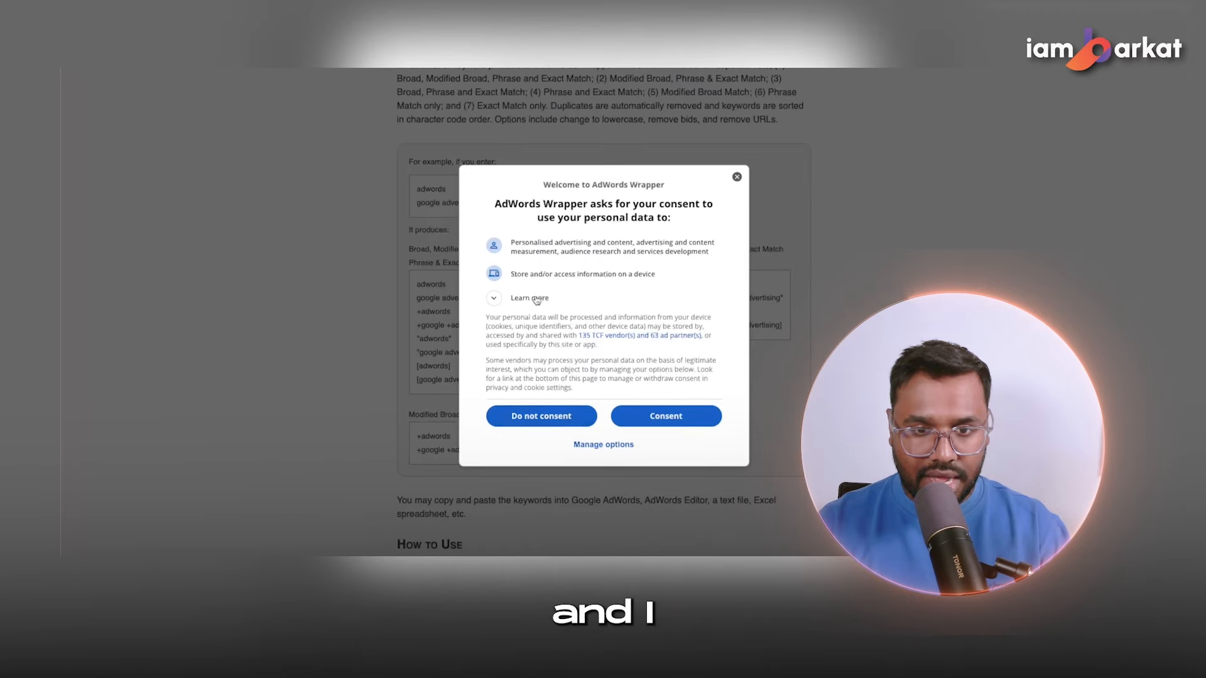
left_click(737, 177)
scroll(566, 286, "down", 6)
left_click(519, 324)
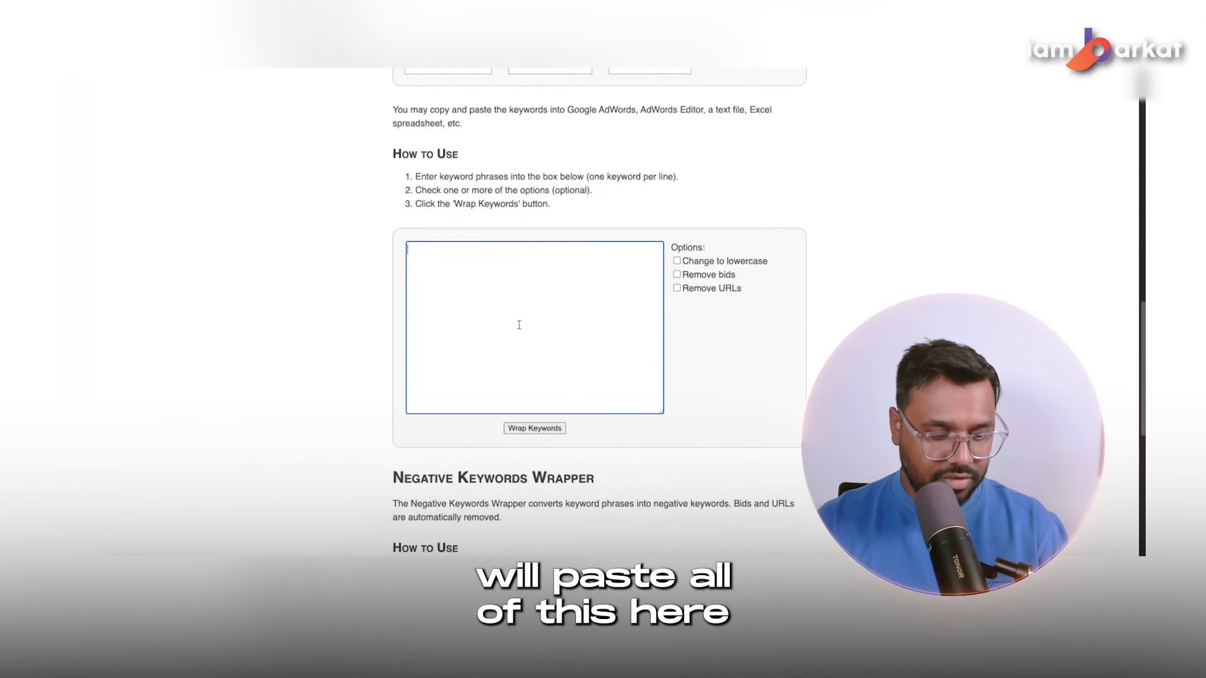
key("ctrl+v")
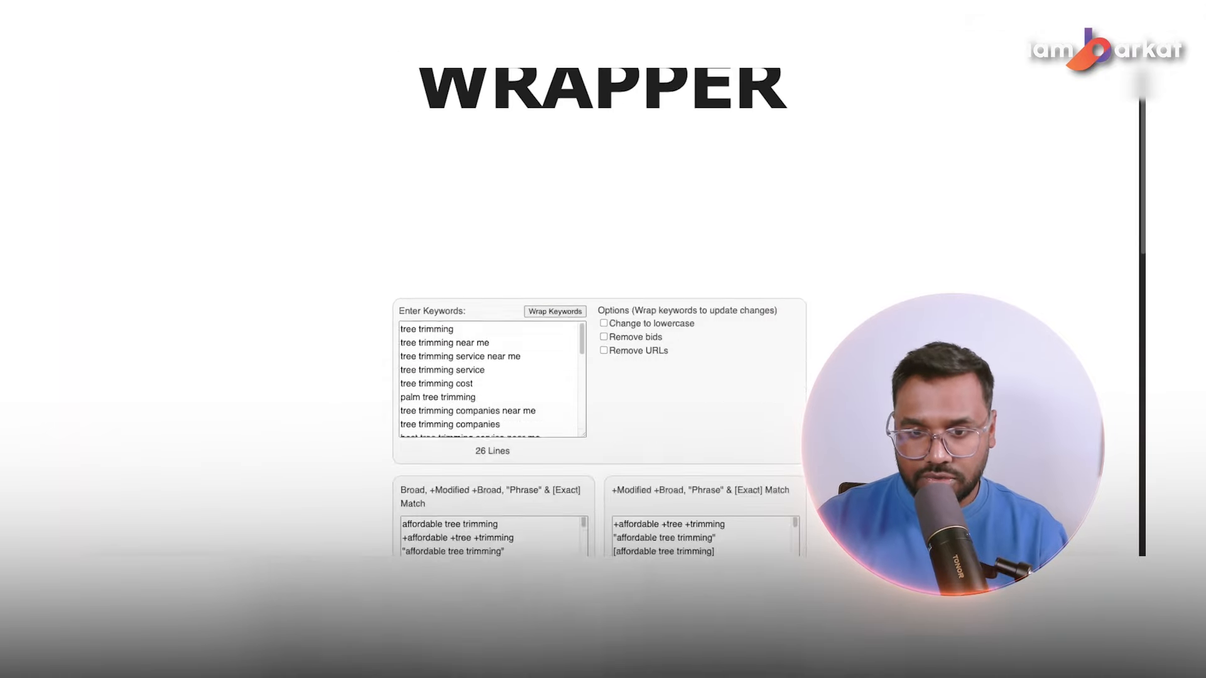
- Copy the wrapped "Phrase" & [Exact] Match list and paste it as the Tree Trimming ad group's keywords in Google Ads
scroll(687, 297, "down", 5)
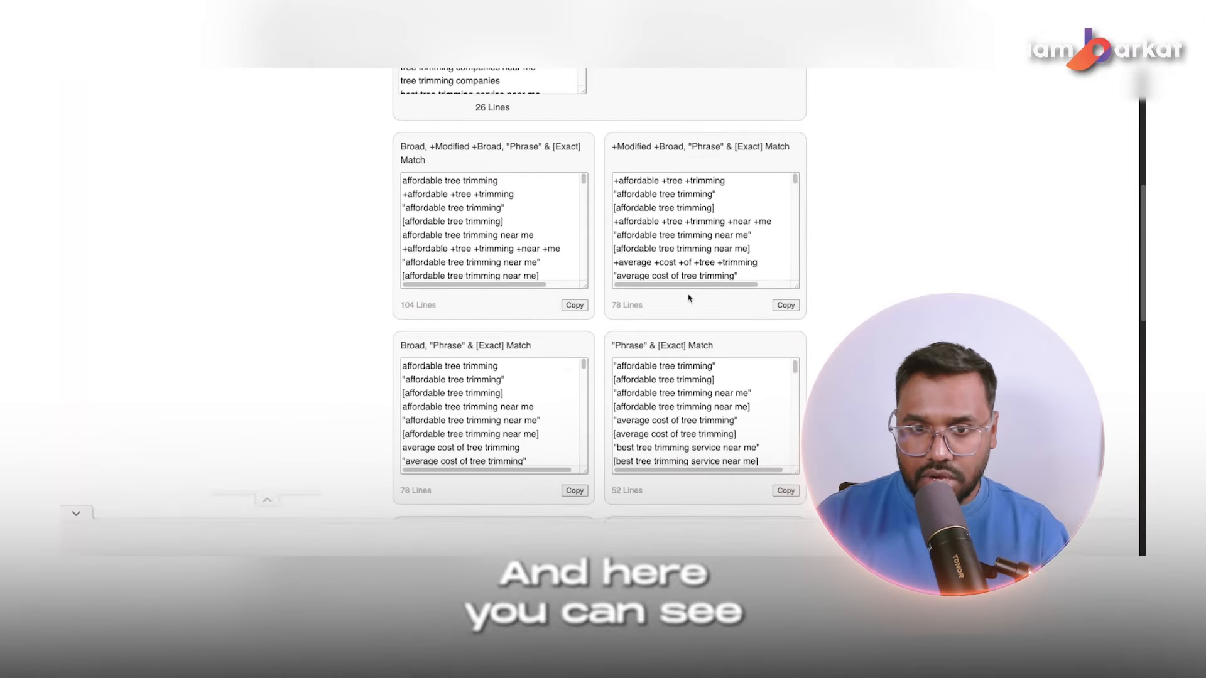
left_click(674, 400)
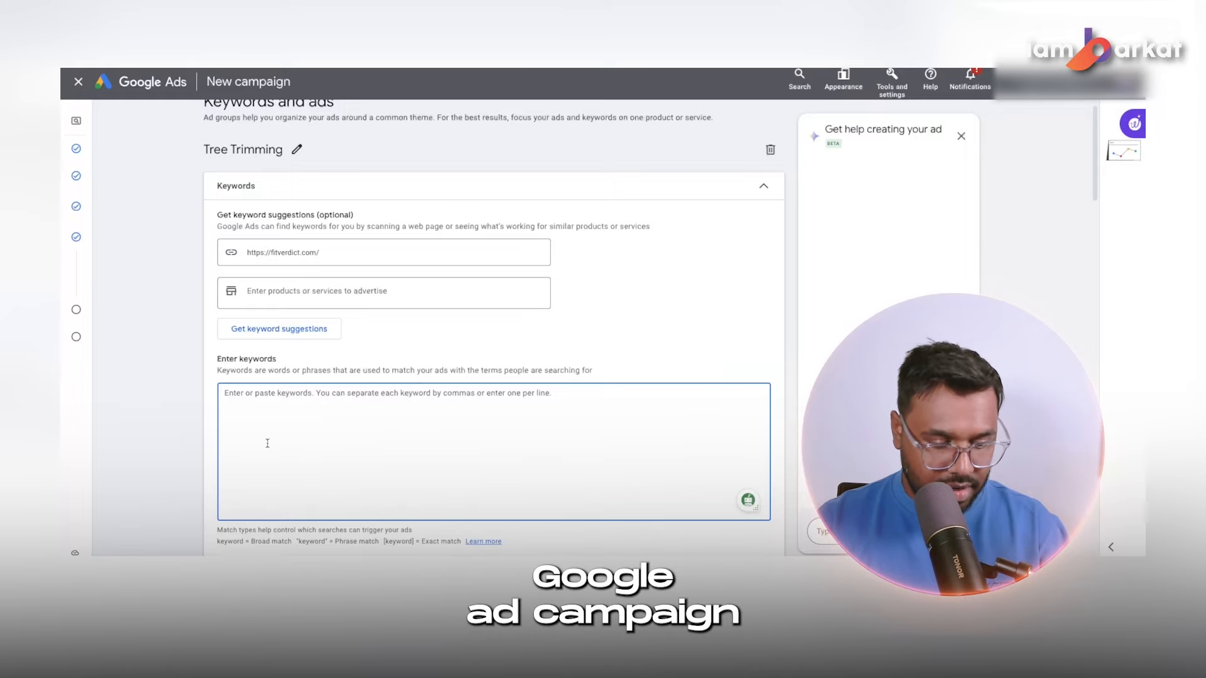
key("ctrl+v")
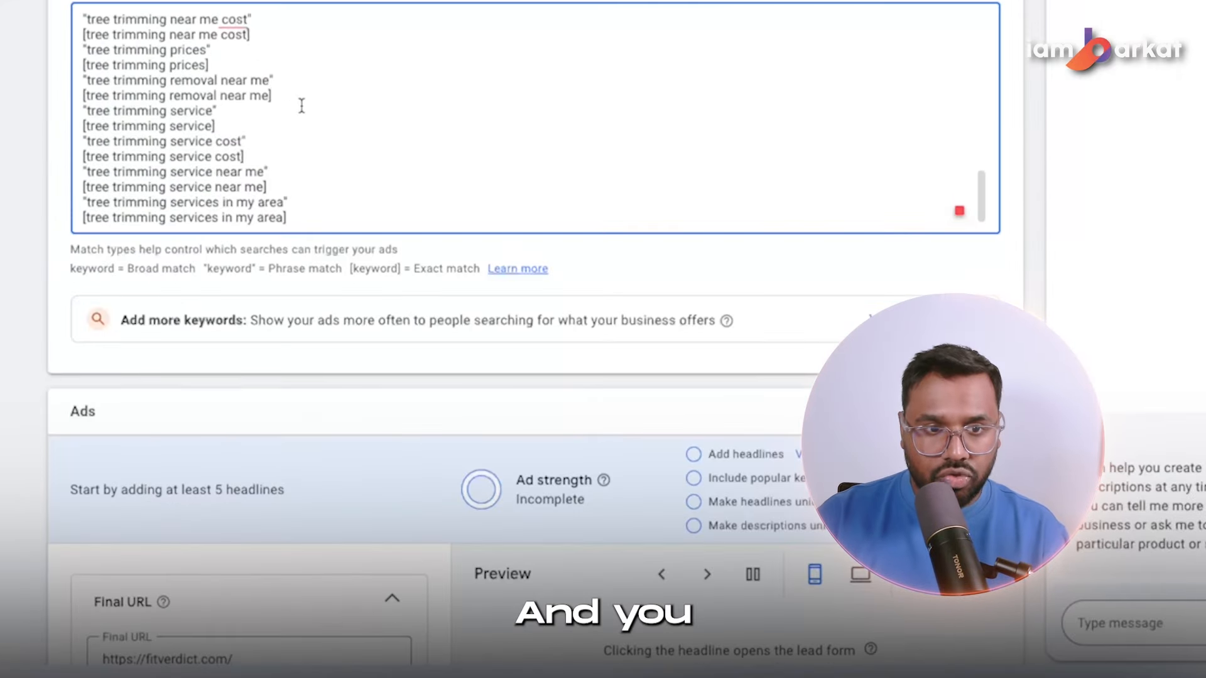
- Review the pasted phrase and exact match keywords, and examine the ad's final URL, display path and headline sections
scroll(301, 105, "up", 10)
scroll(239, 484, "down", 1)
scroll(239, 483, "down", 3)
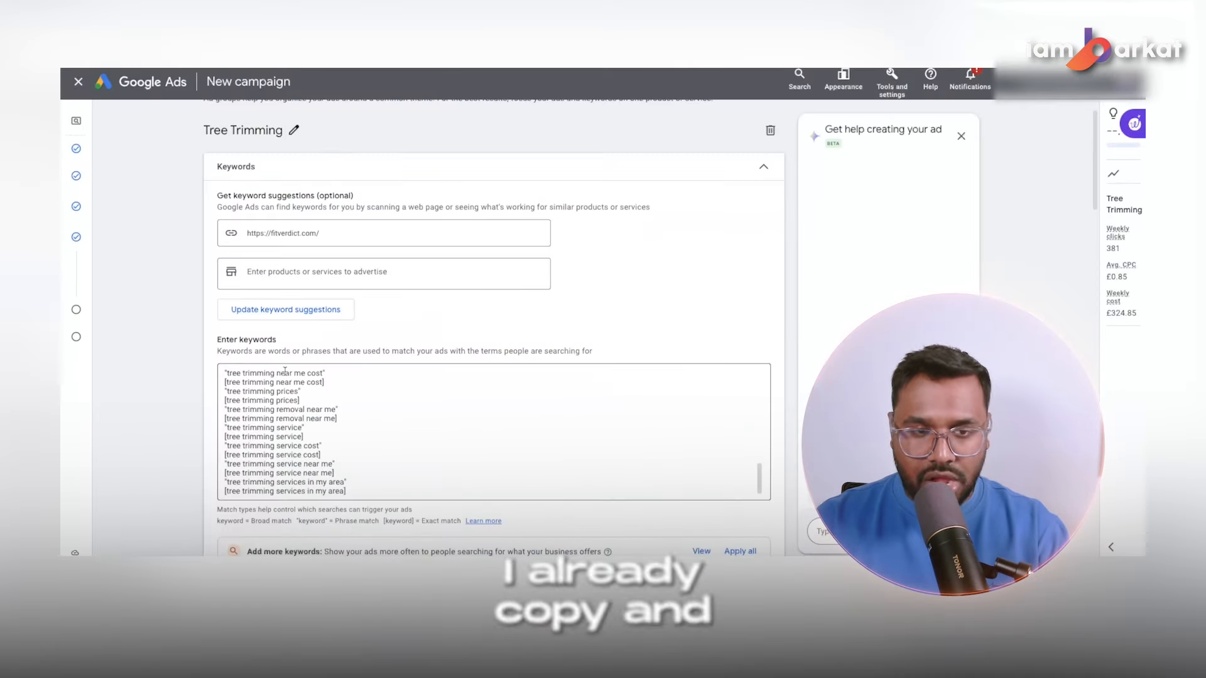
scroll(392, 251, "down", 3)
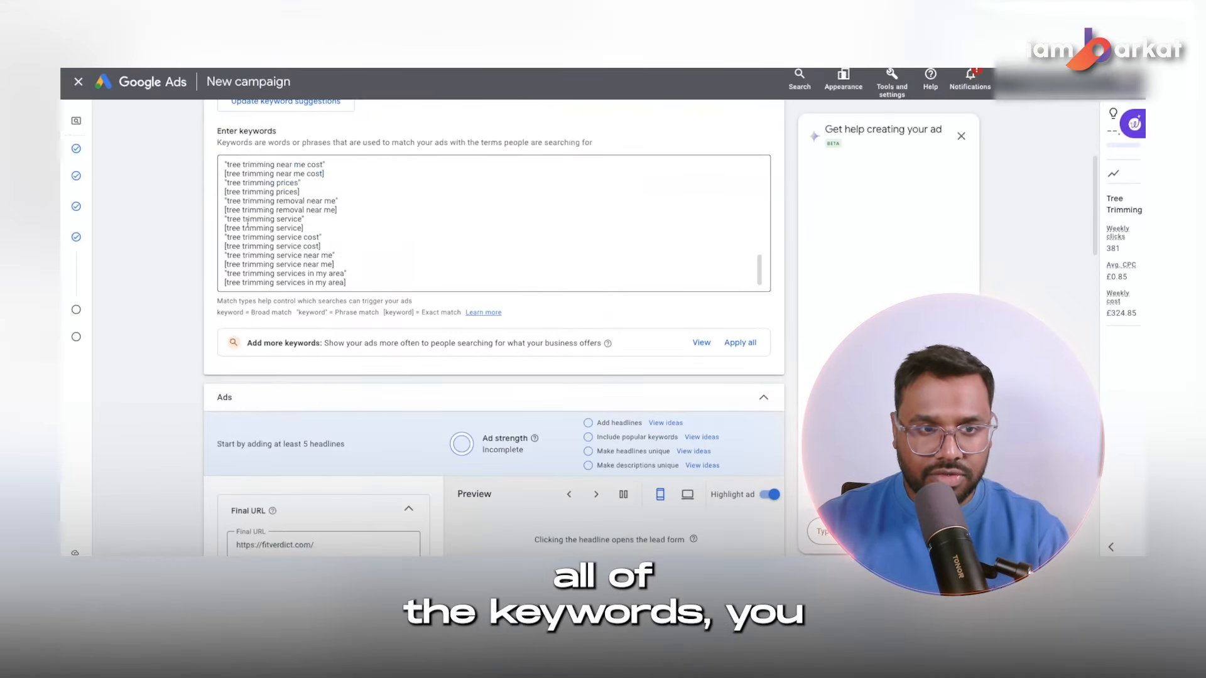
scroll(355, 407, "down", 1)
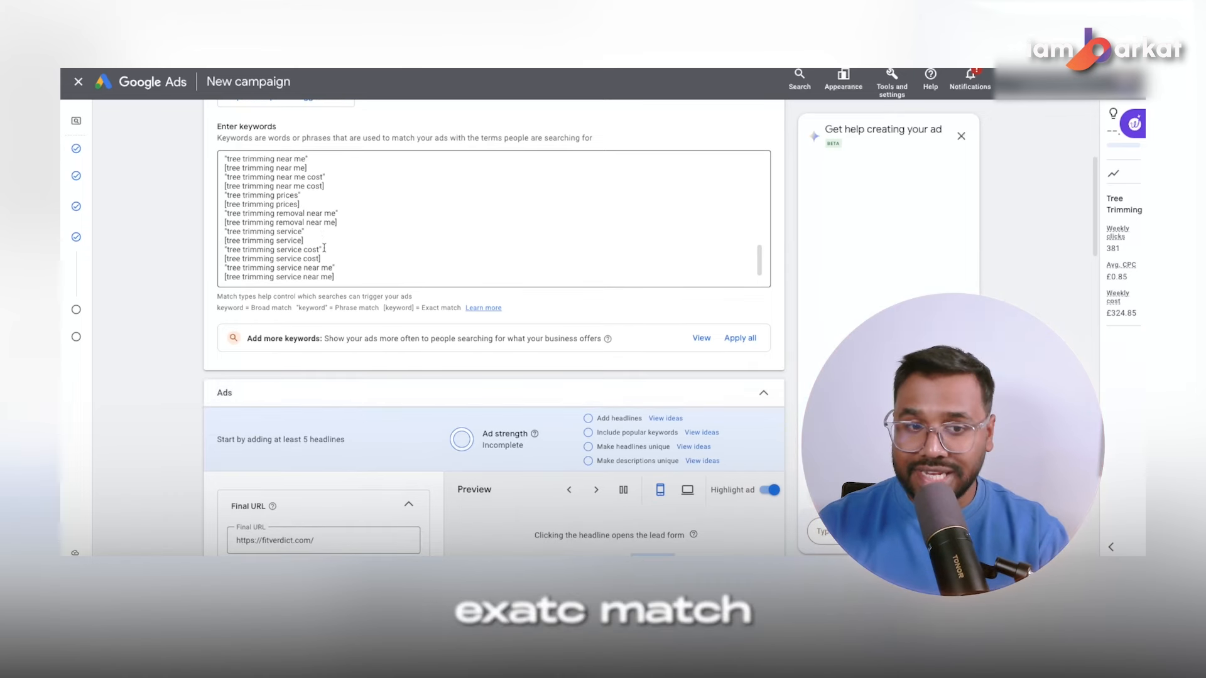
scroll(307, 386, "down", 2)
scroll(307, 386, "down", 5)
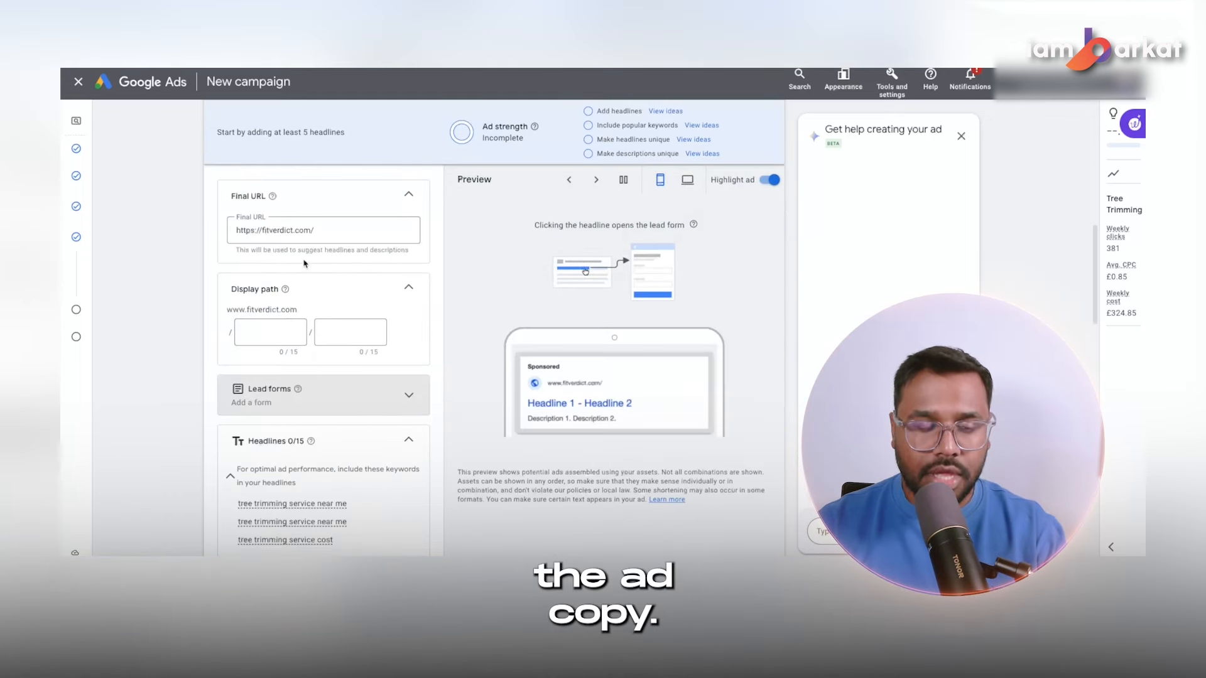
scroll(300, 441, "up", 1)
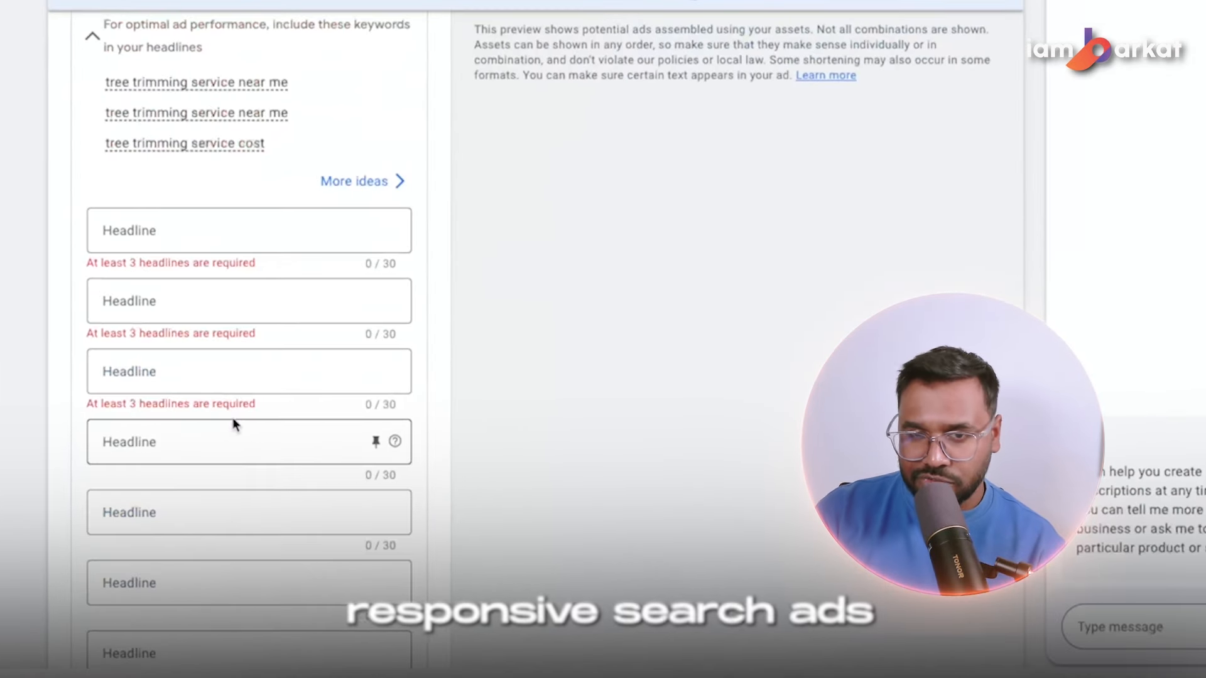
scroll(234, 411, "up", 1)
scroll(234, 410, "up", 2)
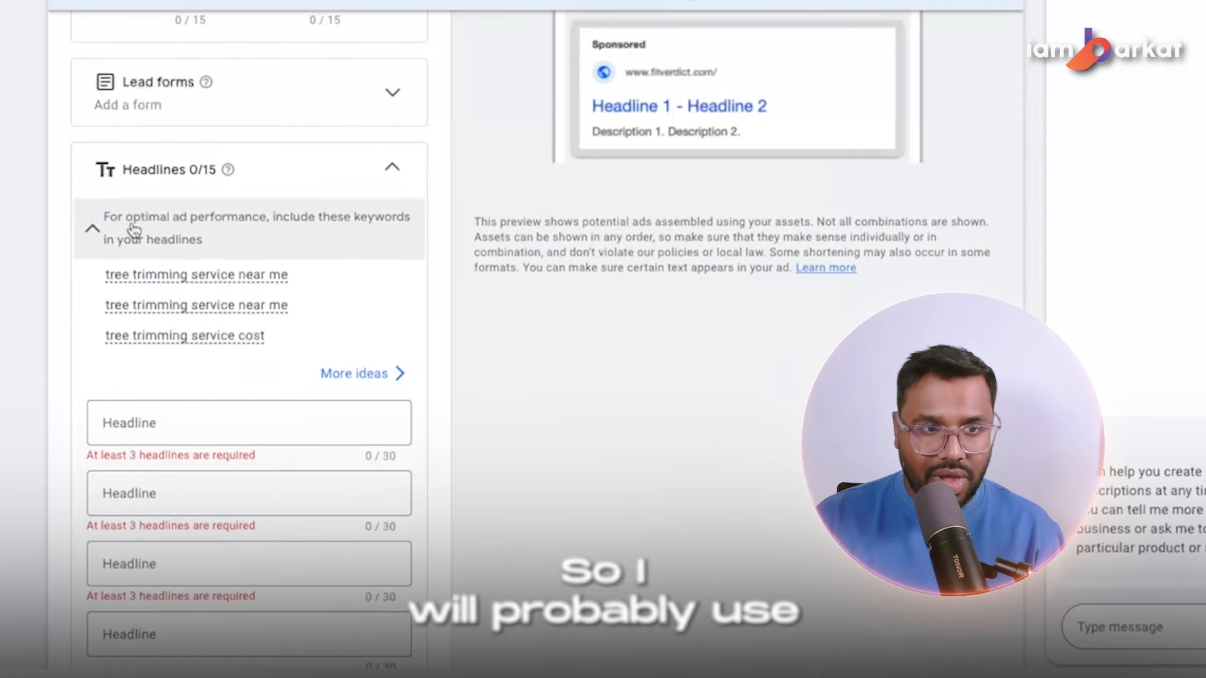
- Set the first part of the ad's display path to "tree-trimming"
scroll(145, 168, "up", 1)
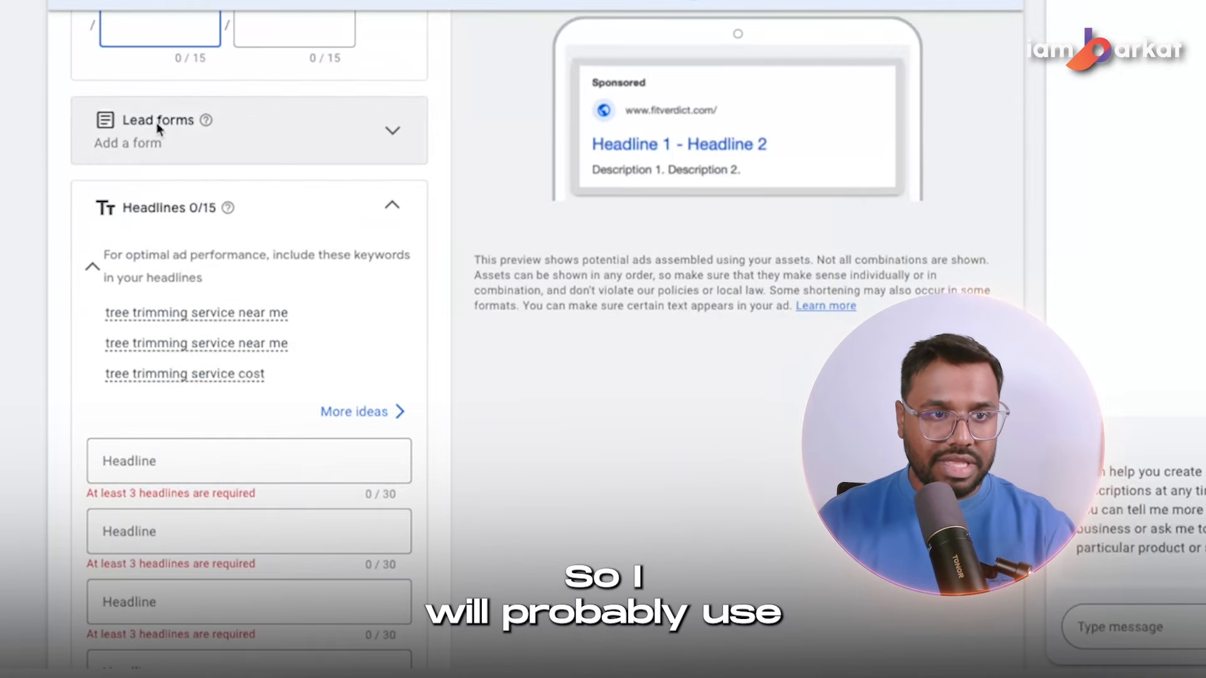
scroll(156, 124, "down", 1)
scroll(154, 242, "up", 5)
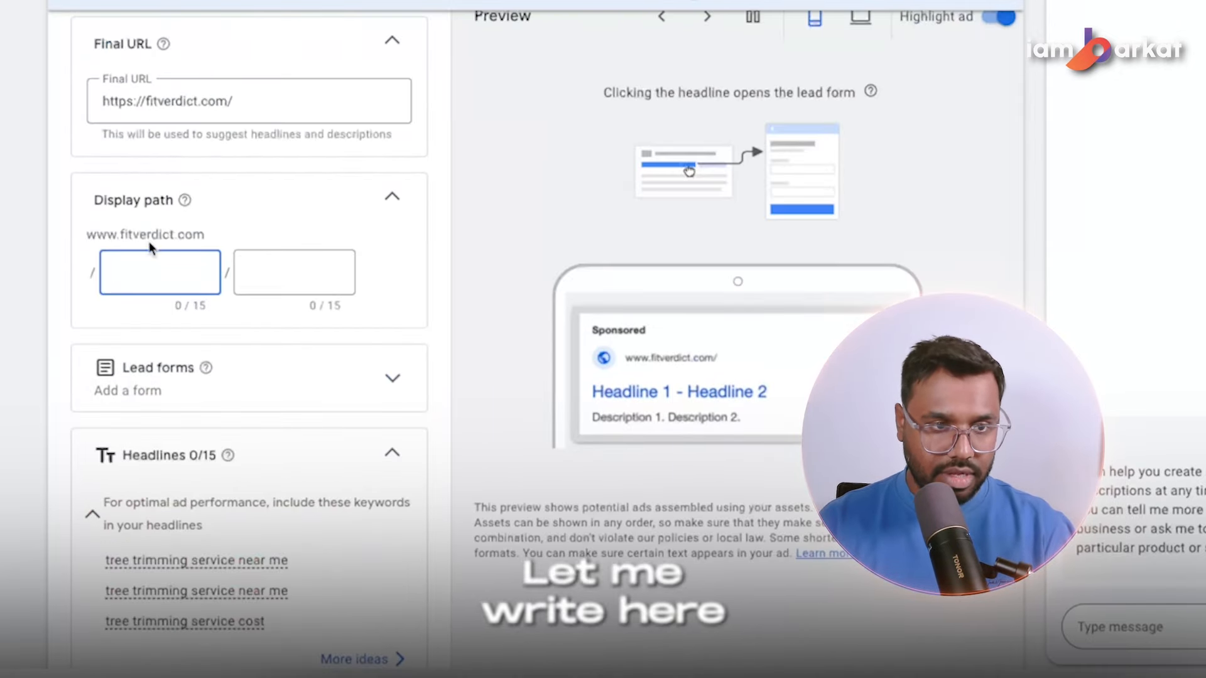
type("ree")
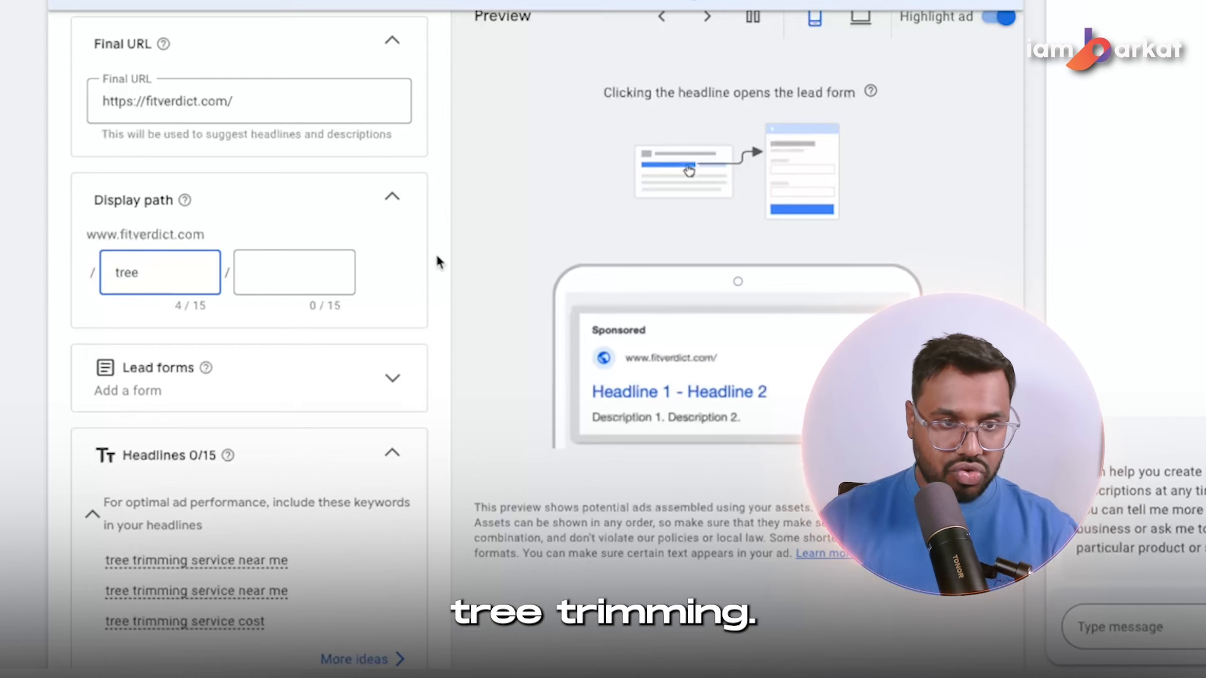
type("-tr")
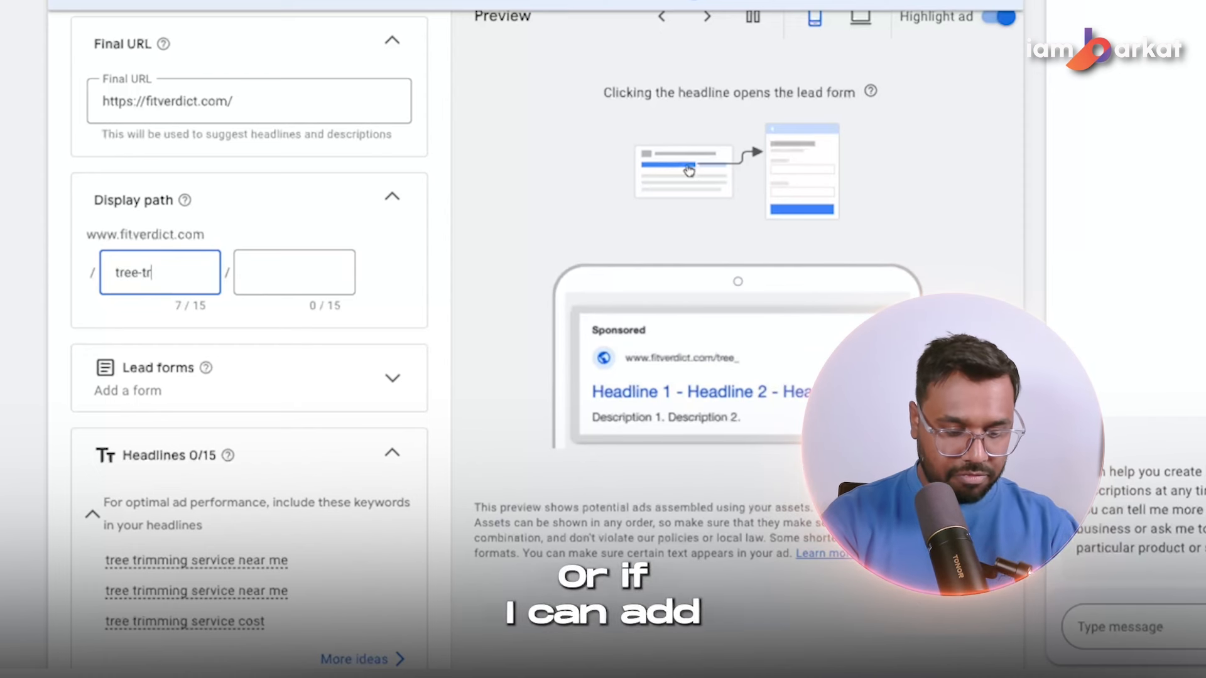
type("imming")
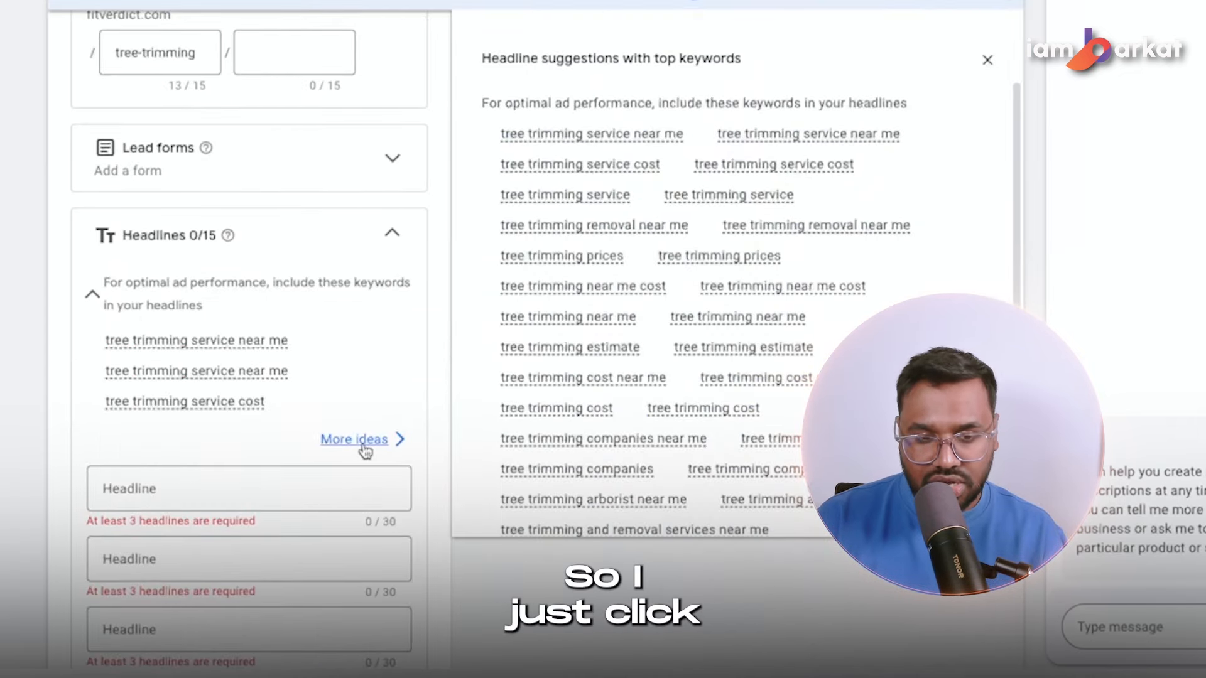
- Look through the additional headline suggestions with top keywords and check the recent search information for several of them
scroll(716, 289, "down", 6)
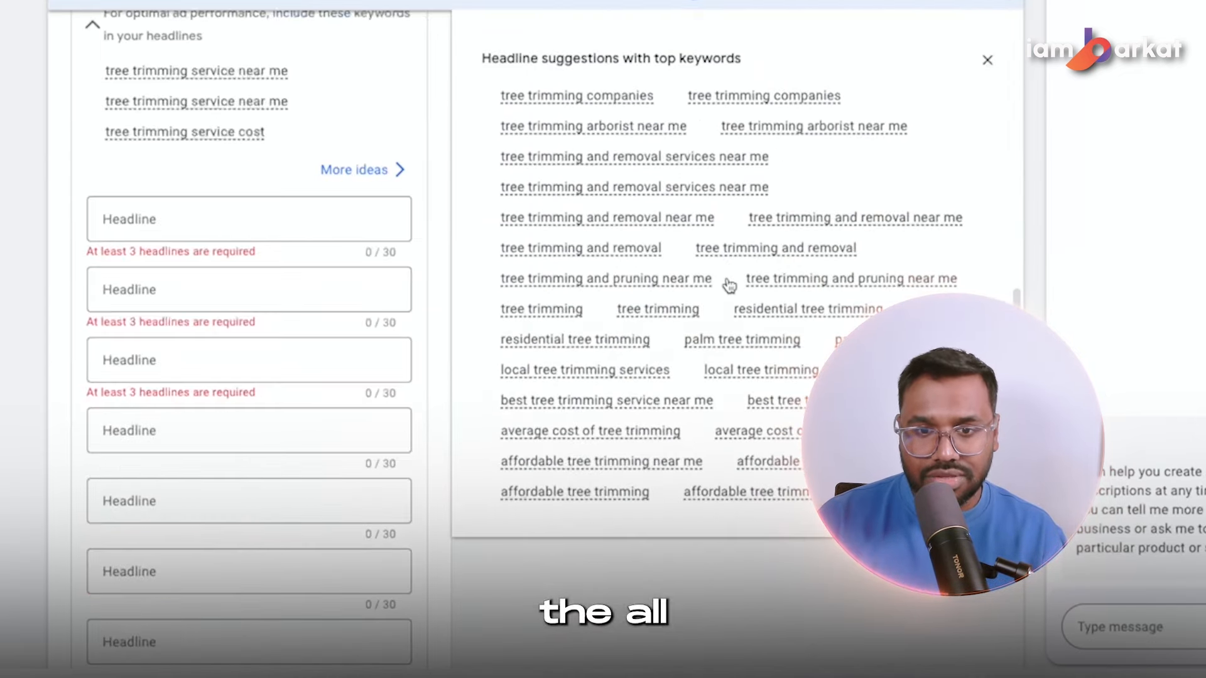
scroll(628, 302, "up", 3)
scroll(269, 339, "up", 2)
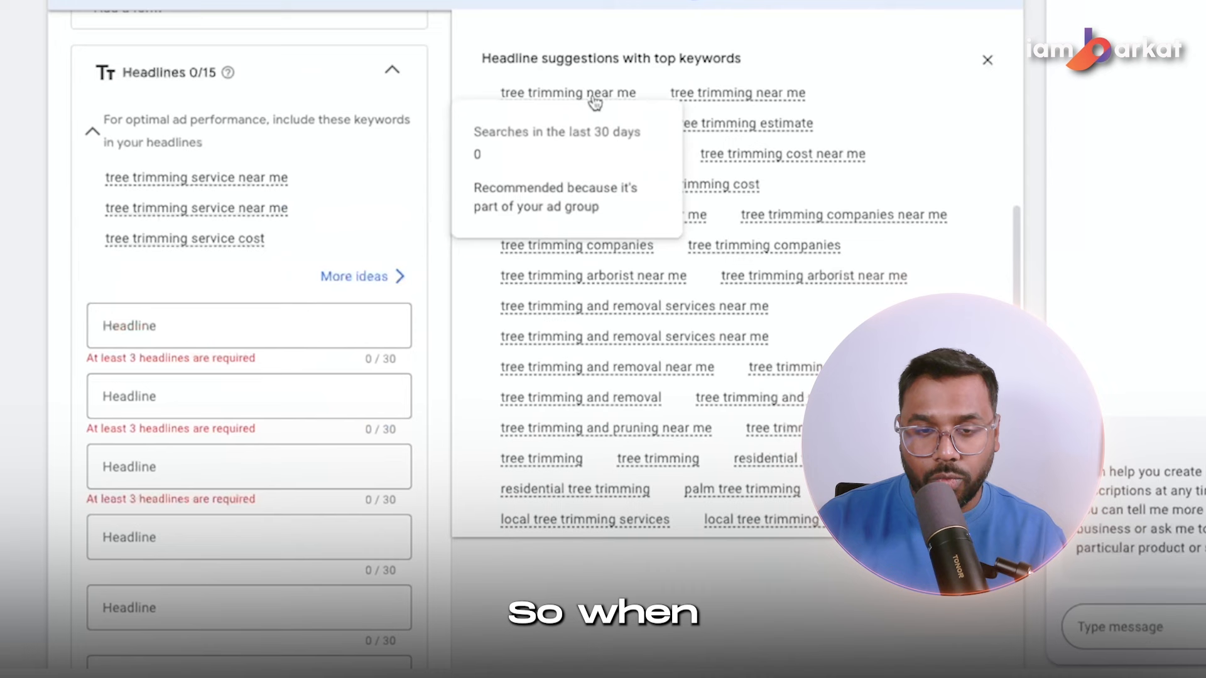
mouse_move(716, 107)
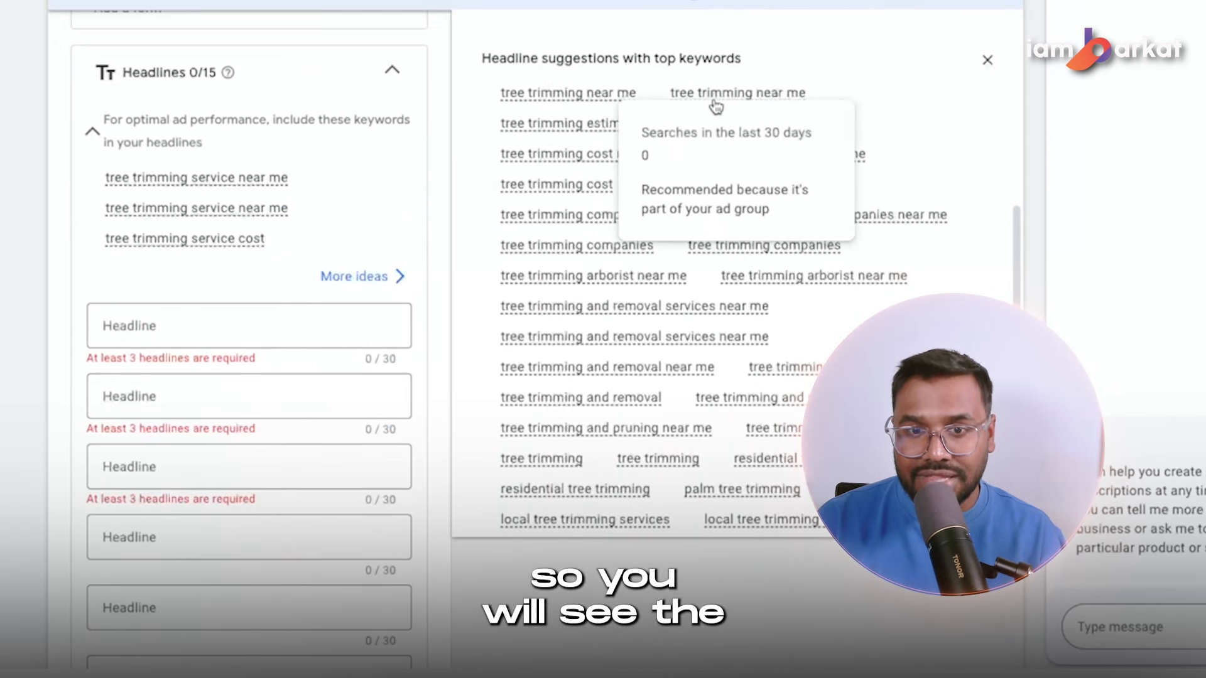
mouse_move(578, 154)
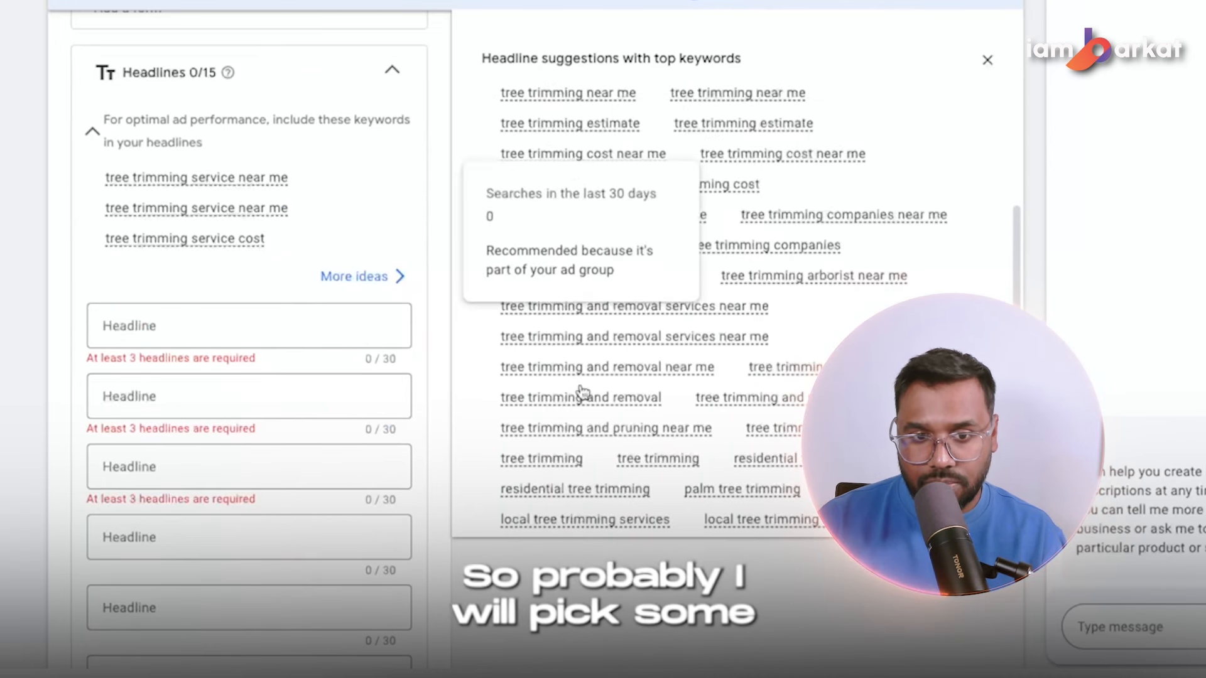
- Enter "Best Tree Trimming Company" as the first headline and open its pinning options
left_click(239, 328)
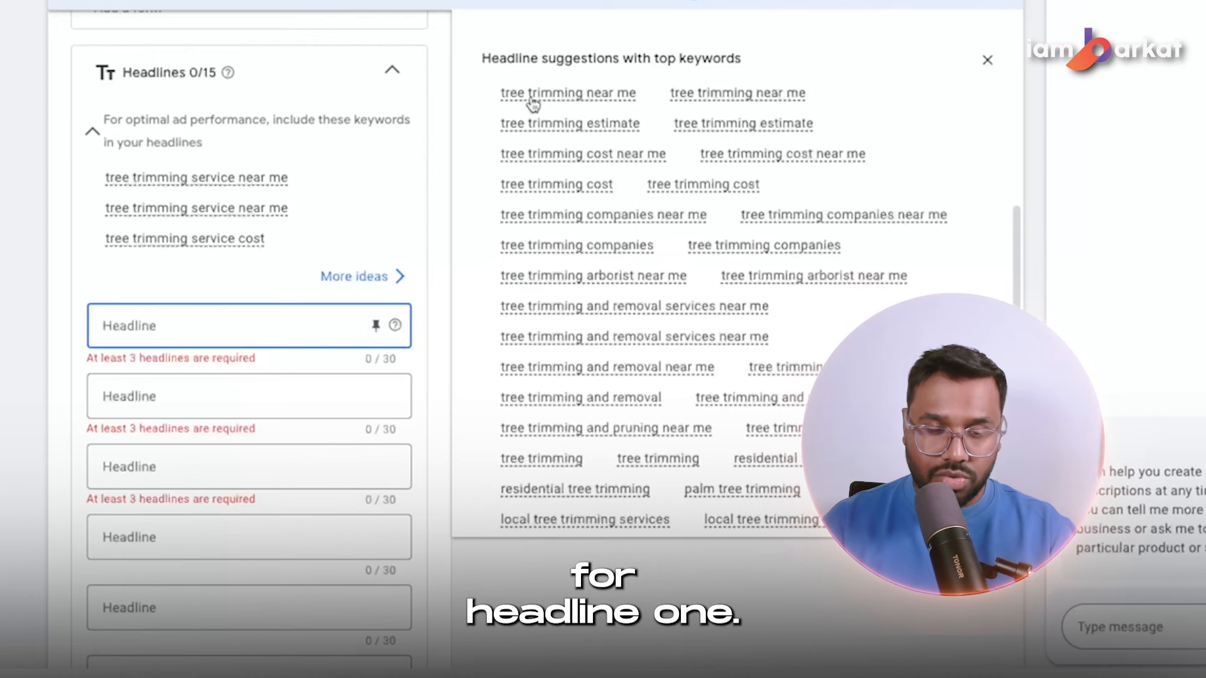
type("Best Tree Trimming Company")
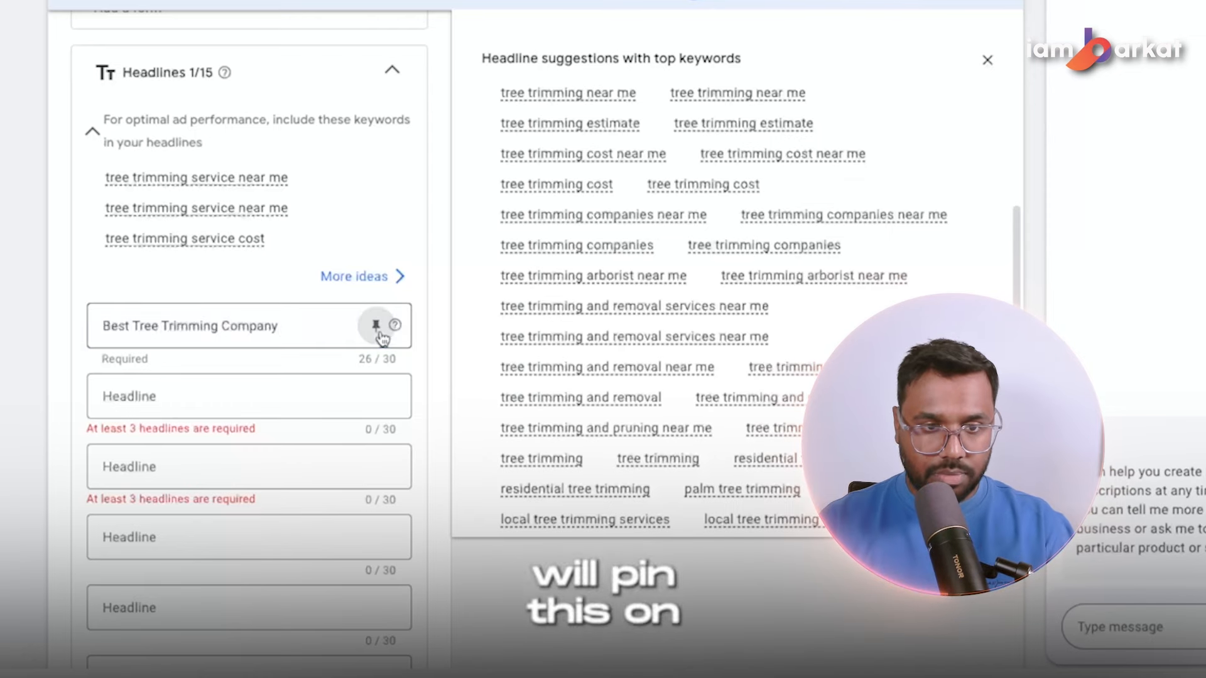
left_click(374, 322)
left_click(620, 102)
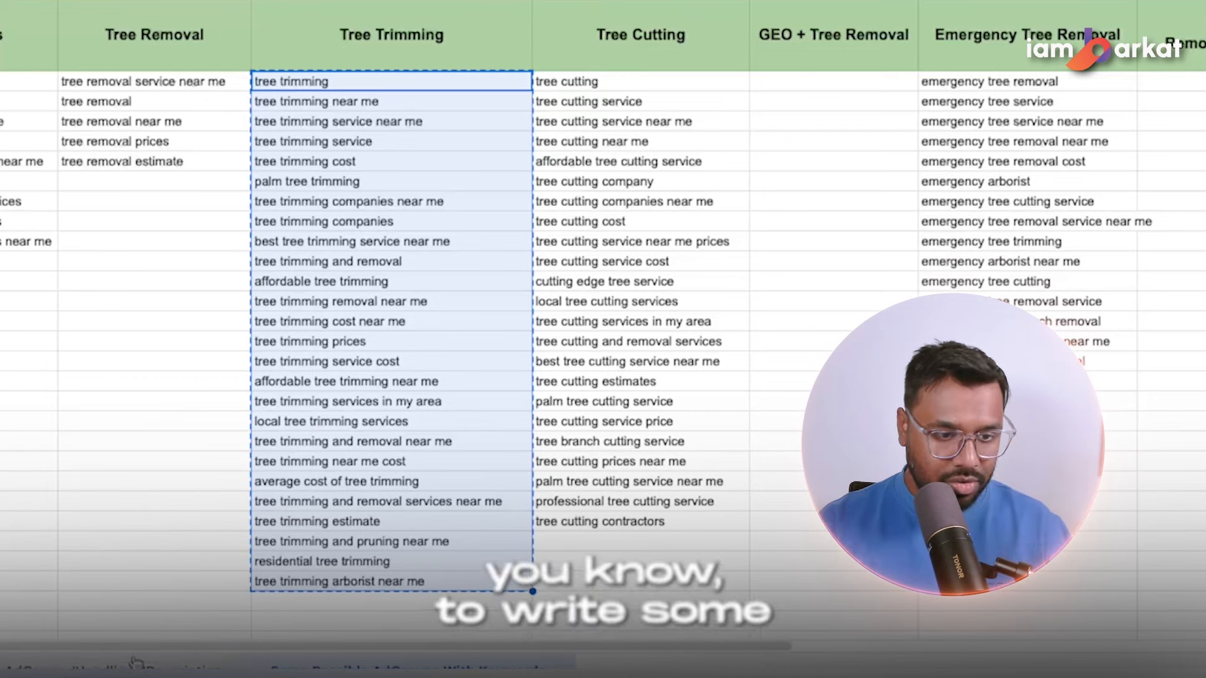
- Open the sheet of possible ad headlines and descriptions and copy the headline "25% Off On Any Tree Trimming"
left_click(135, 662)
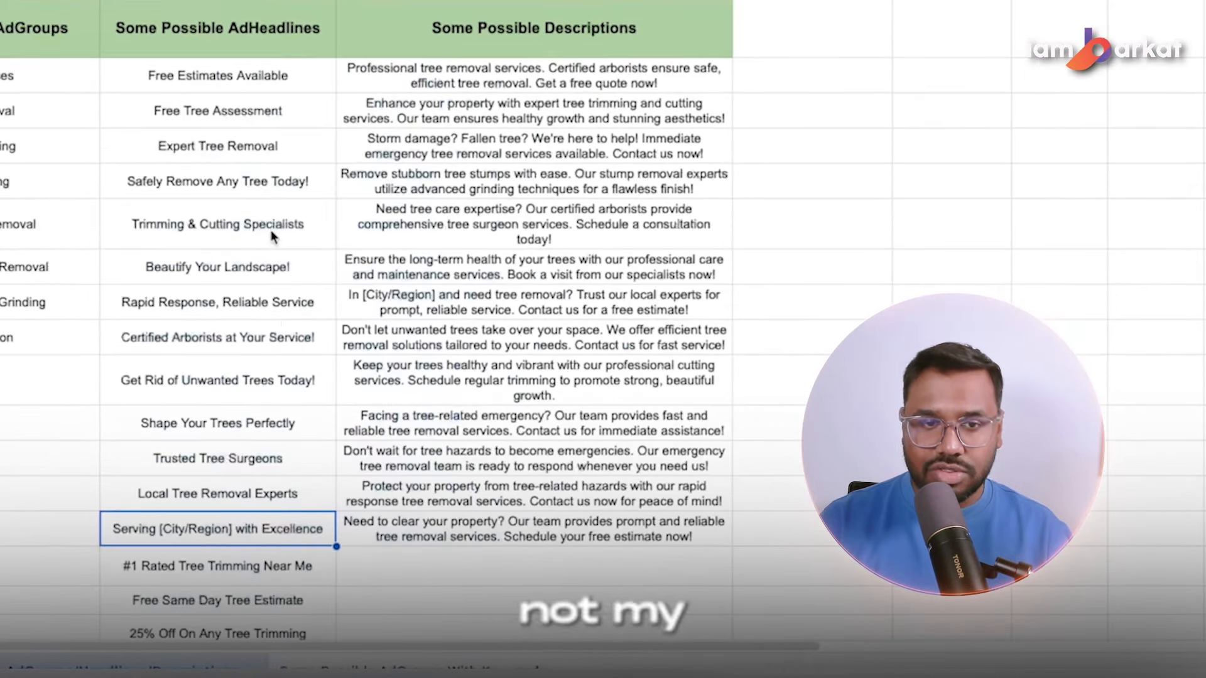
scroll(250, 248, "down", 1)
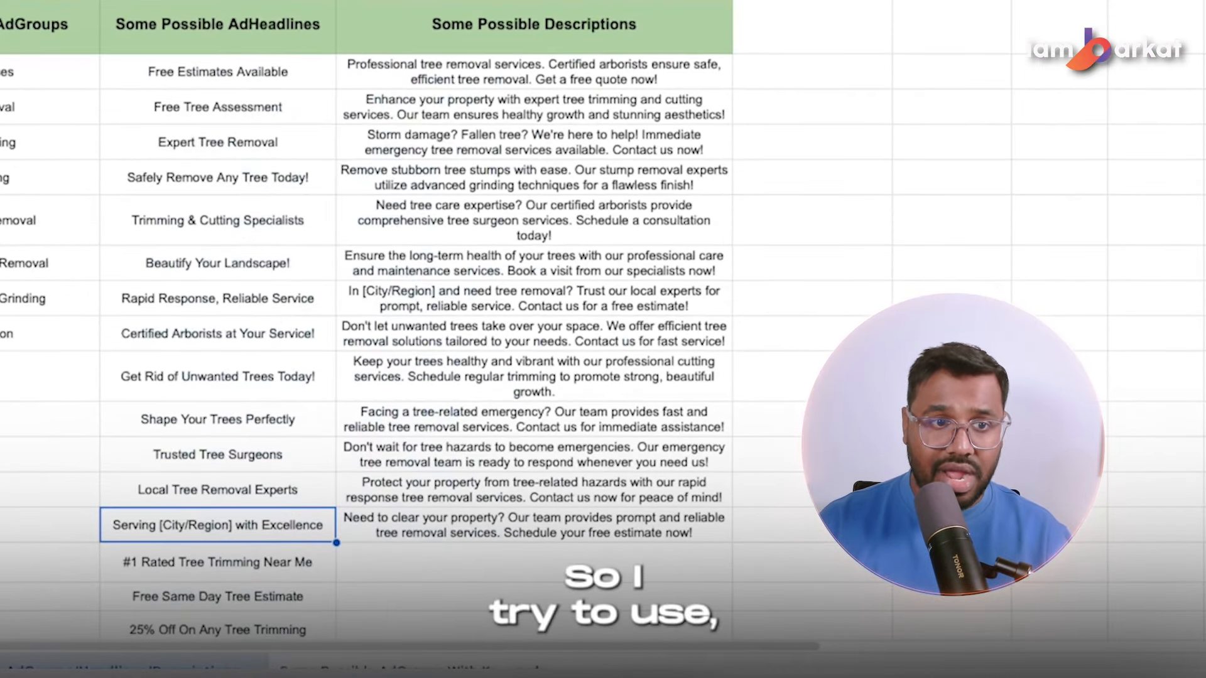
left_click(189, 220)
scroll(230, 125, "down", 4)
scroll(220, 166, "up", 4)
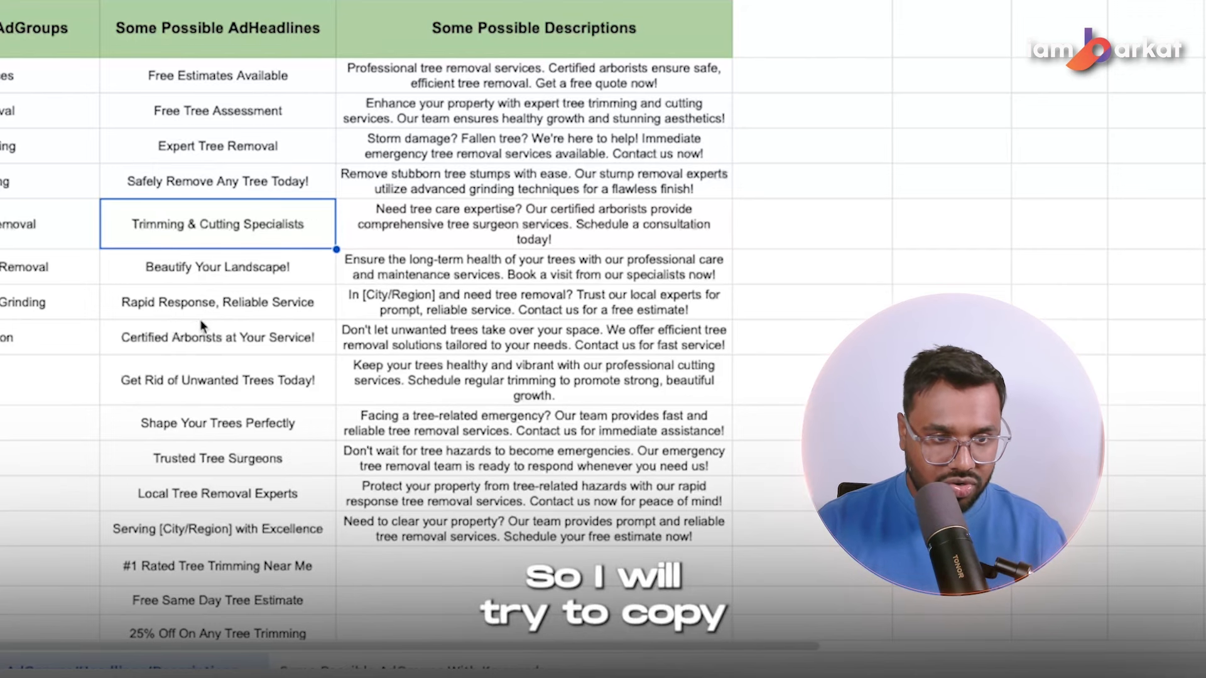
left_click(194, 371)
scroll(189, 552, "down", 2)
left_click(159, 568)
key("ctrl+c")
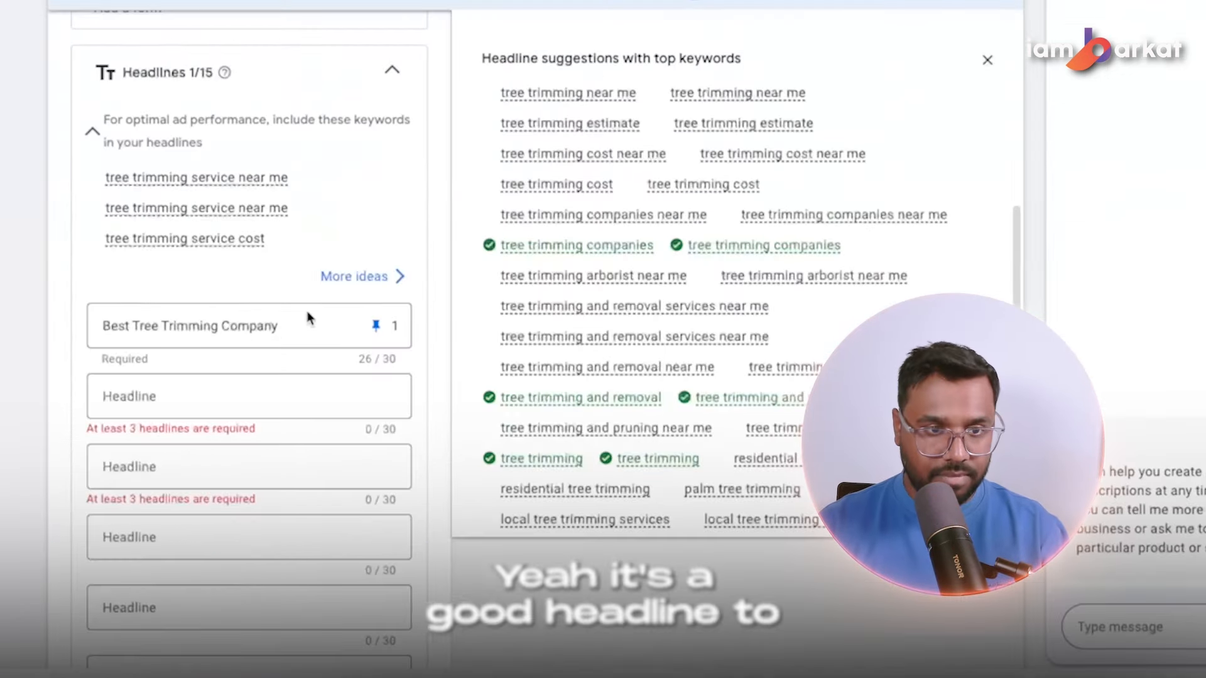
- Paste "25% Off On Any Tree Trimming" as the ad's second headline and pin it to position 2
left_click(220, 396)
key("ctrl+v")
left_click(365, 395)
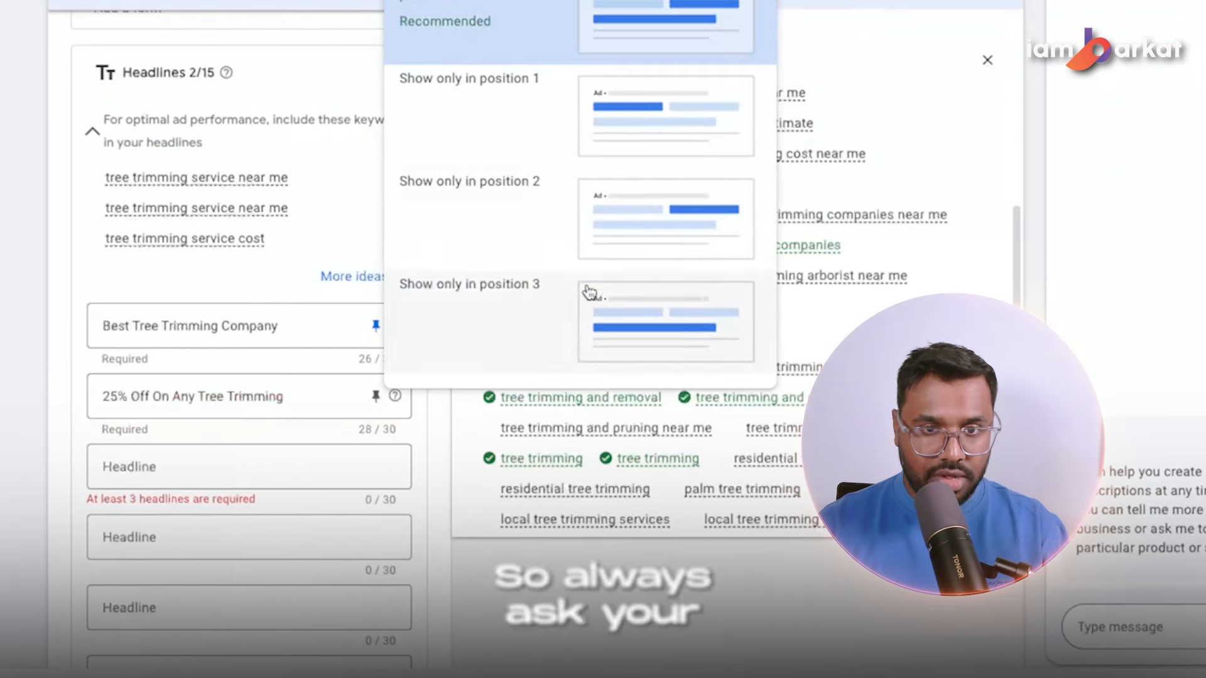
left_click(597, 237)
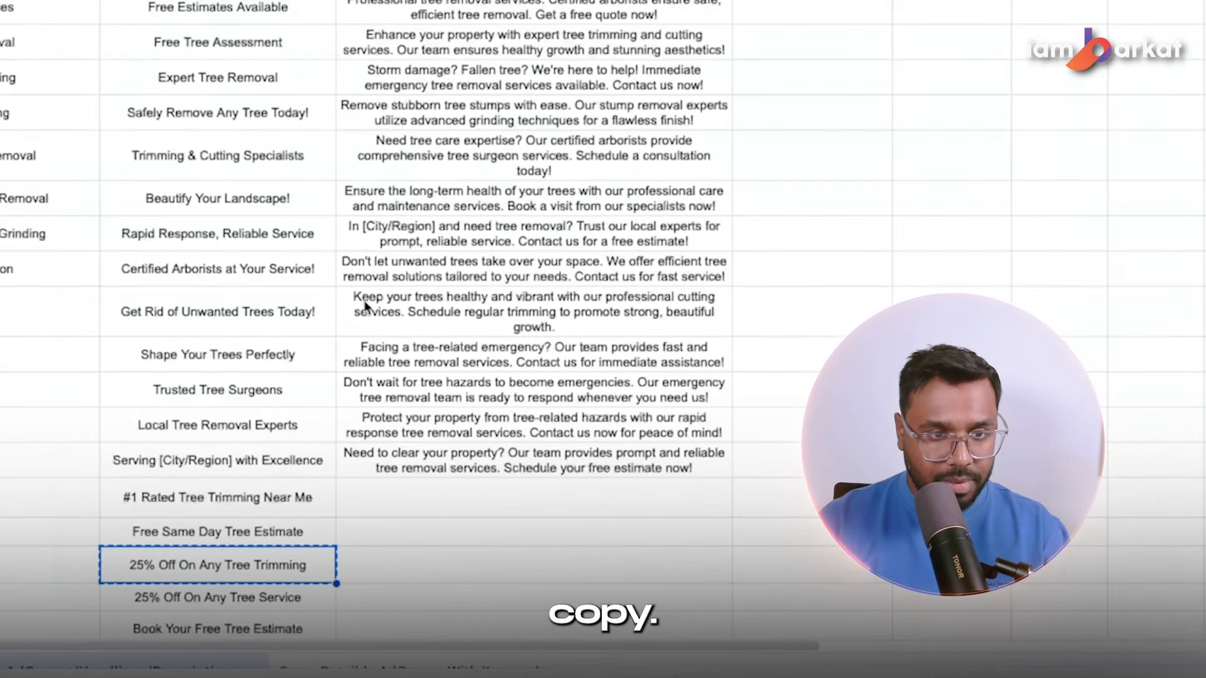
- Copy "Free Tree Assessment" from the spreadsheet into the ad's third headline and pin it to position 3
scroll(365, 307, "down", 1)
left_click(152, 593)
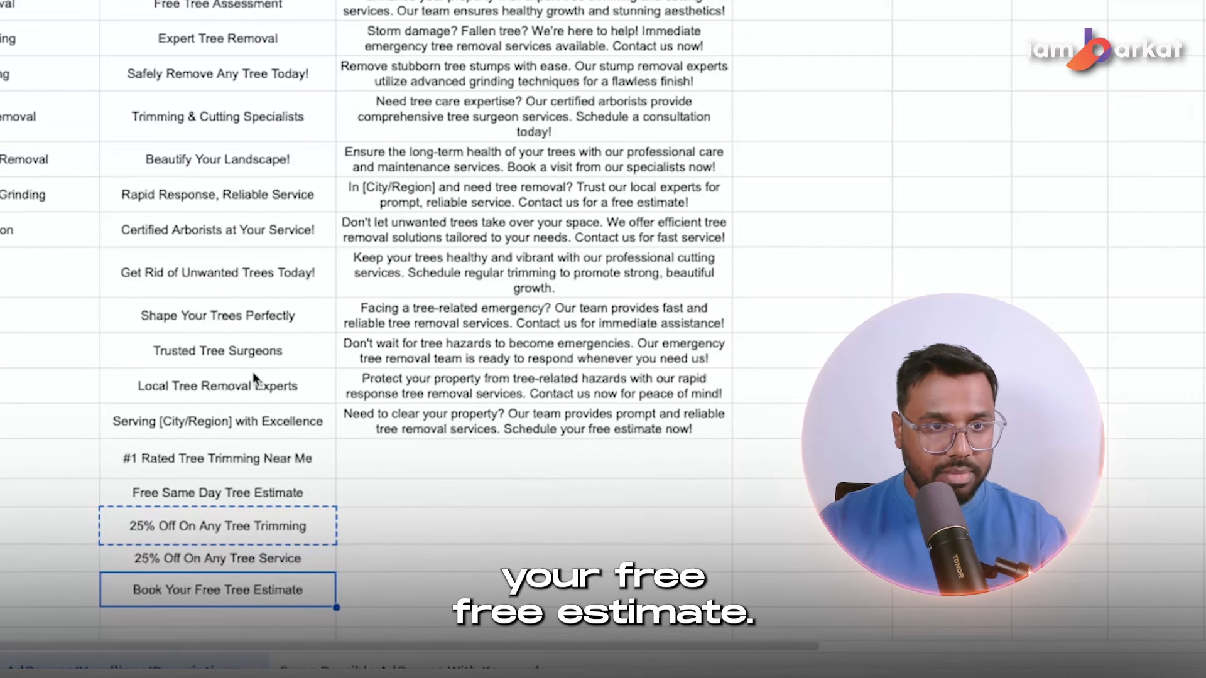
scroll(253, 372, "up", 1)
scroll(172, 274, "up", 1)
left_click(205, 78)
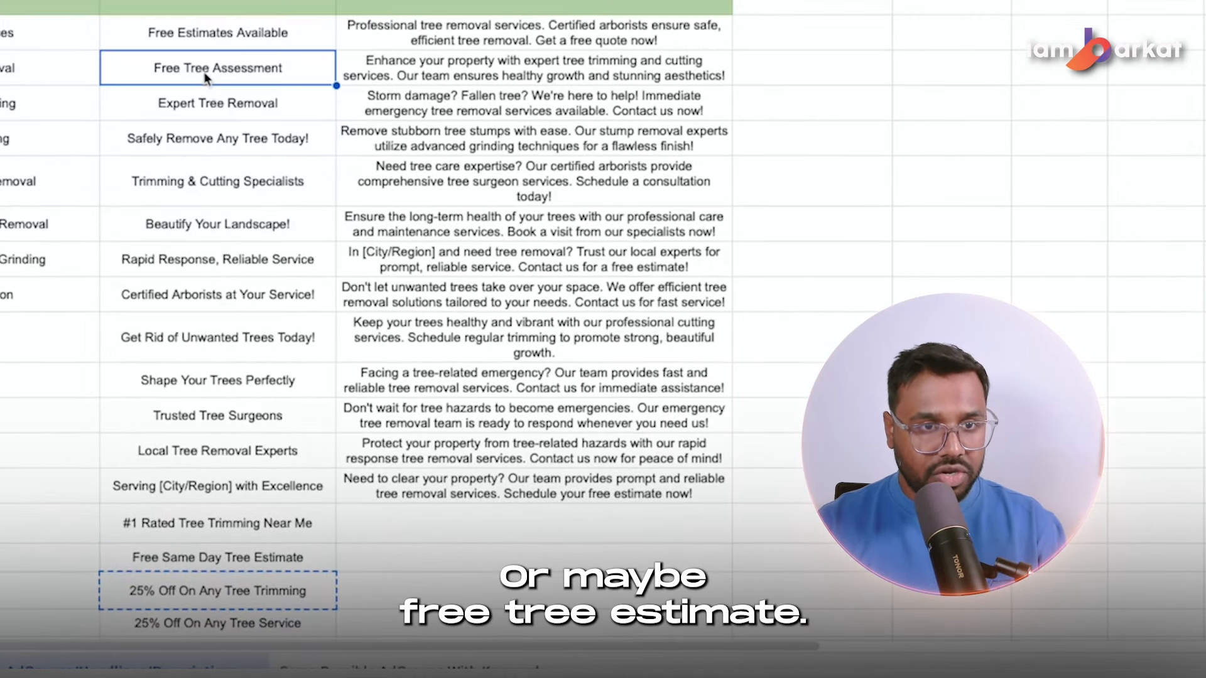
key("ctrl+c")
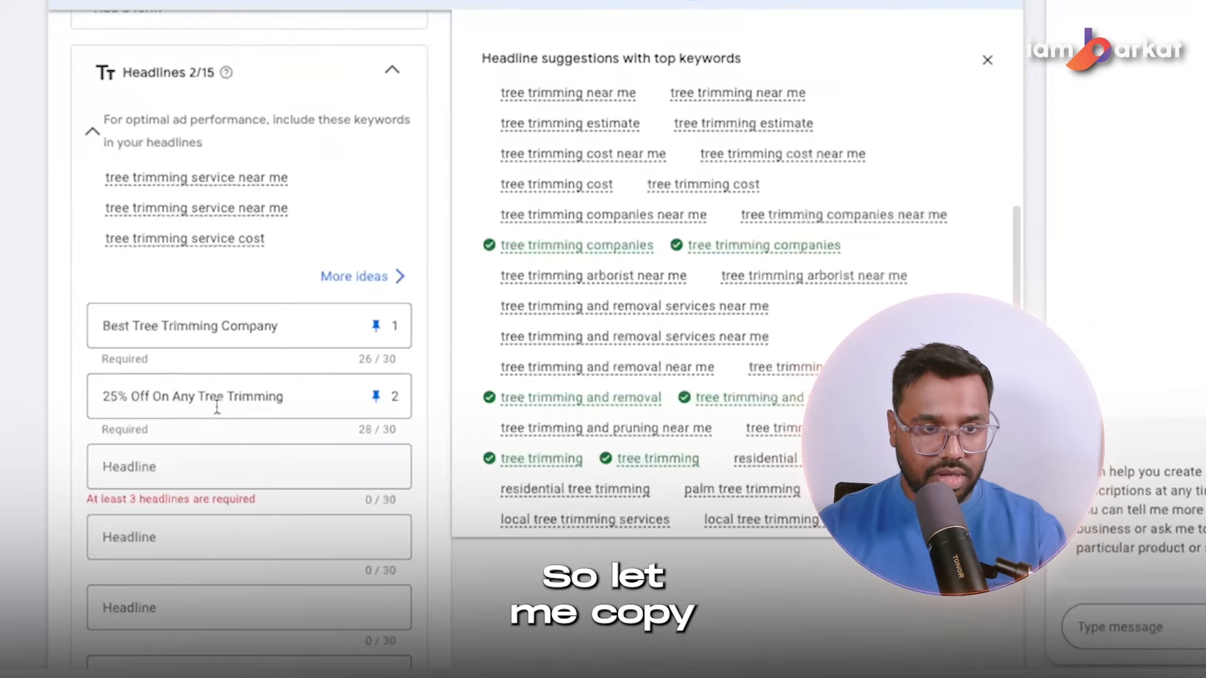
left_click(210, 458)
key("ctrl+v")
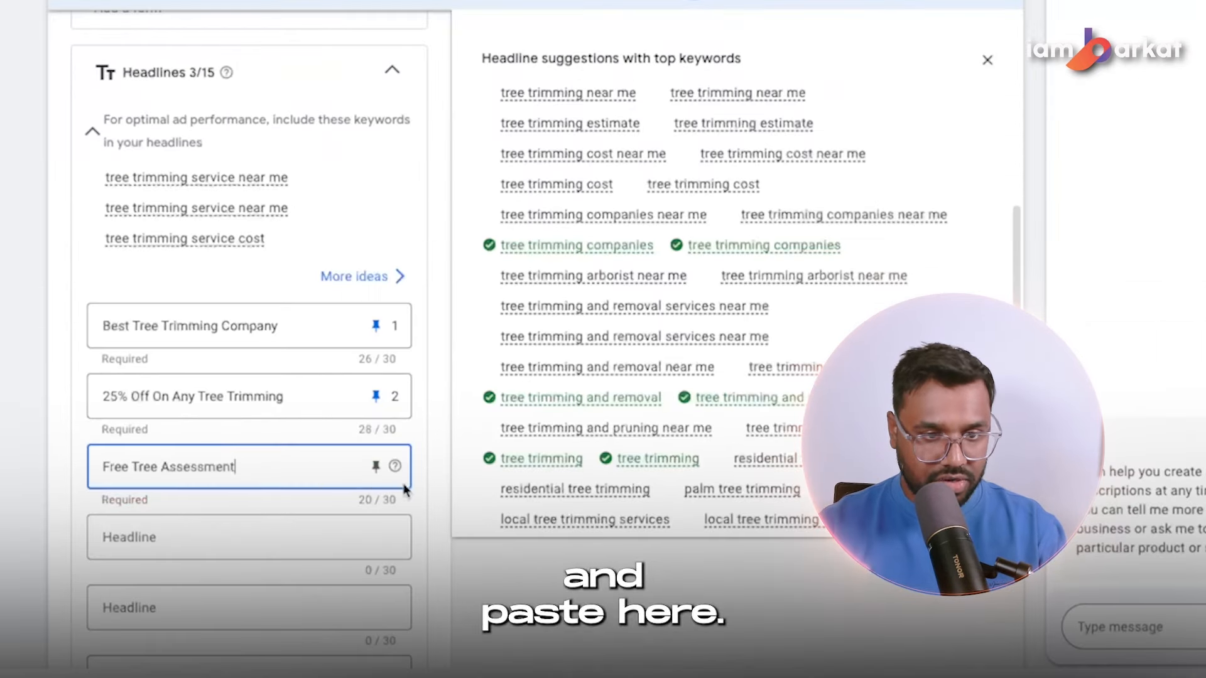
left_click(374, 396)
left_click(738, 361)
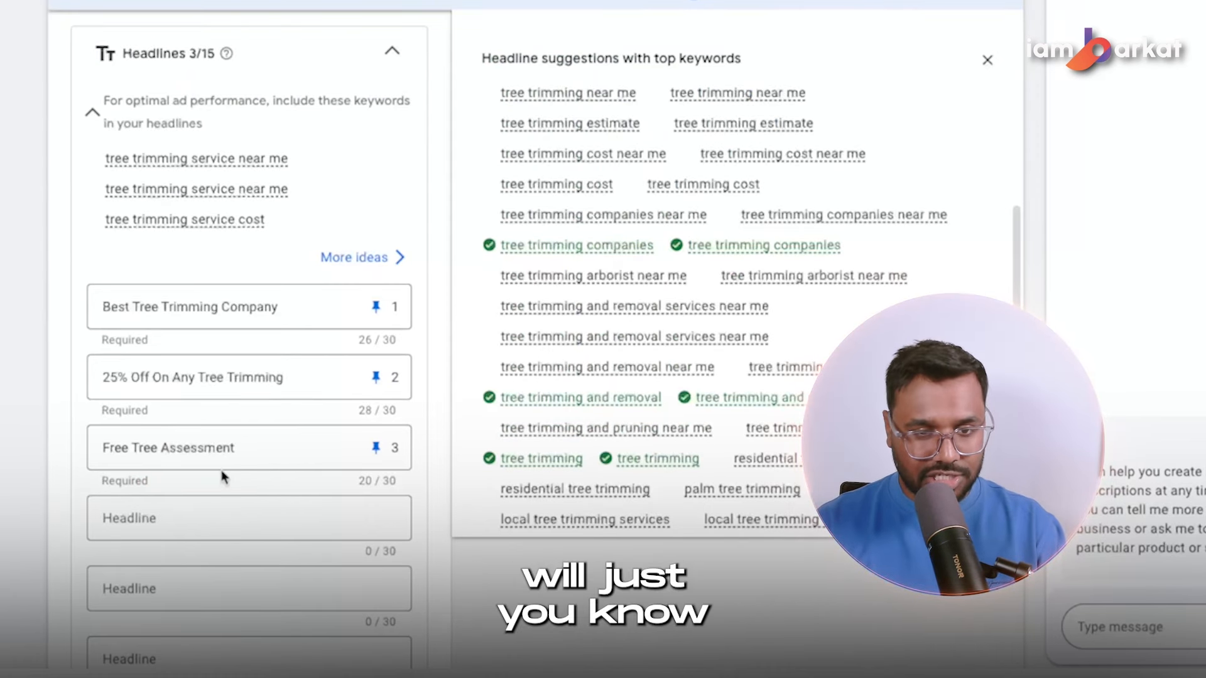
- Copy the suggested keyword "residential tree trimming" into the fourth headline
scroll(223, 474, "down", 1)
left_click(307, 471)
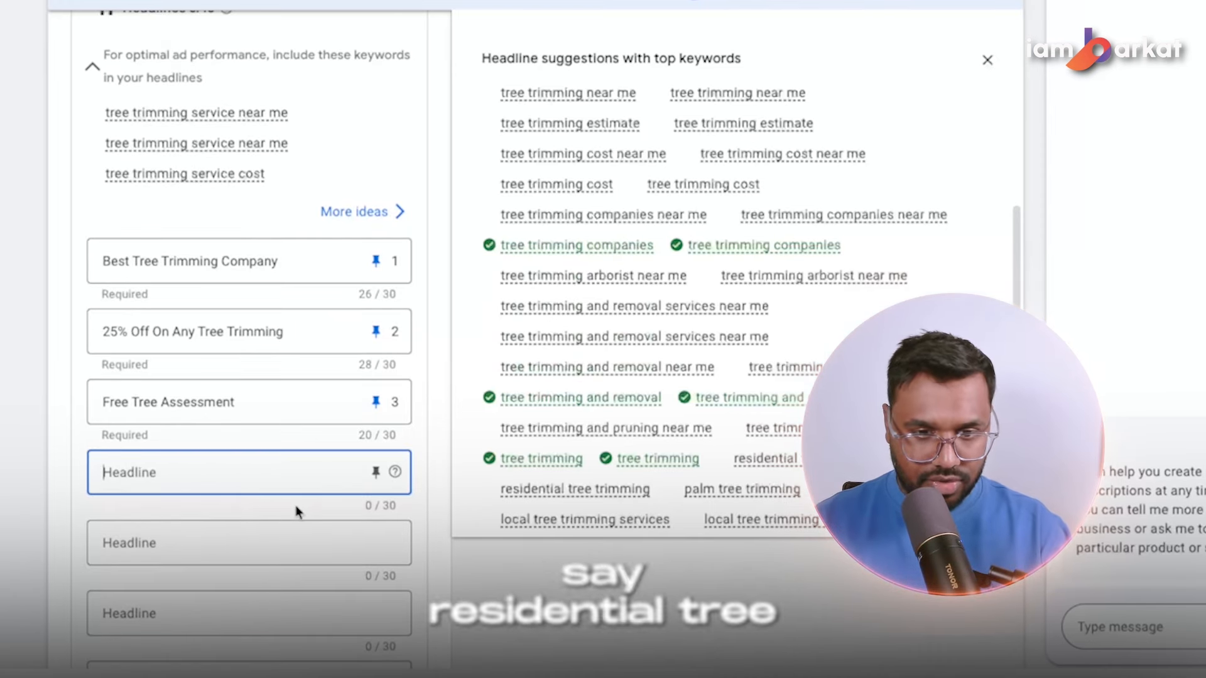
left_click_drag(494, 496, 650, 491)
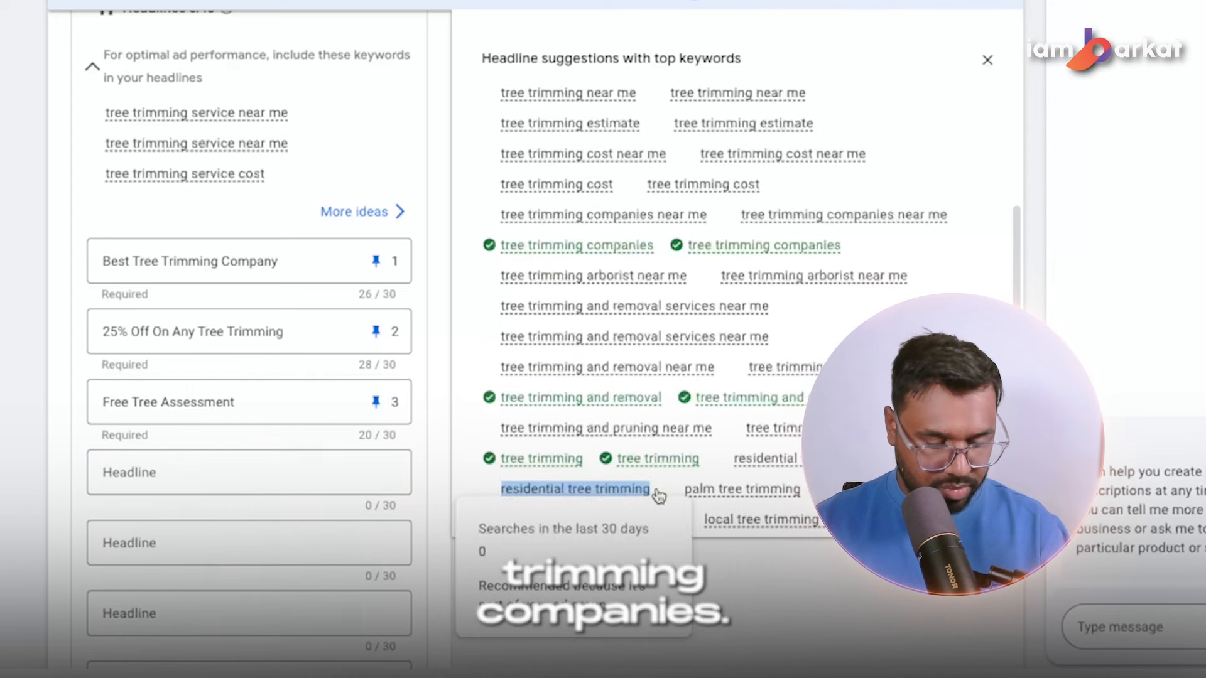
left_click(217, 473)
key("ctrl+v")
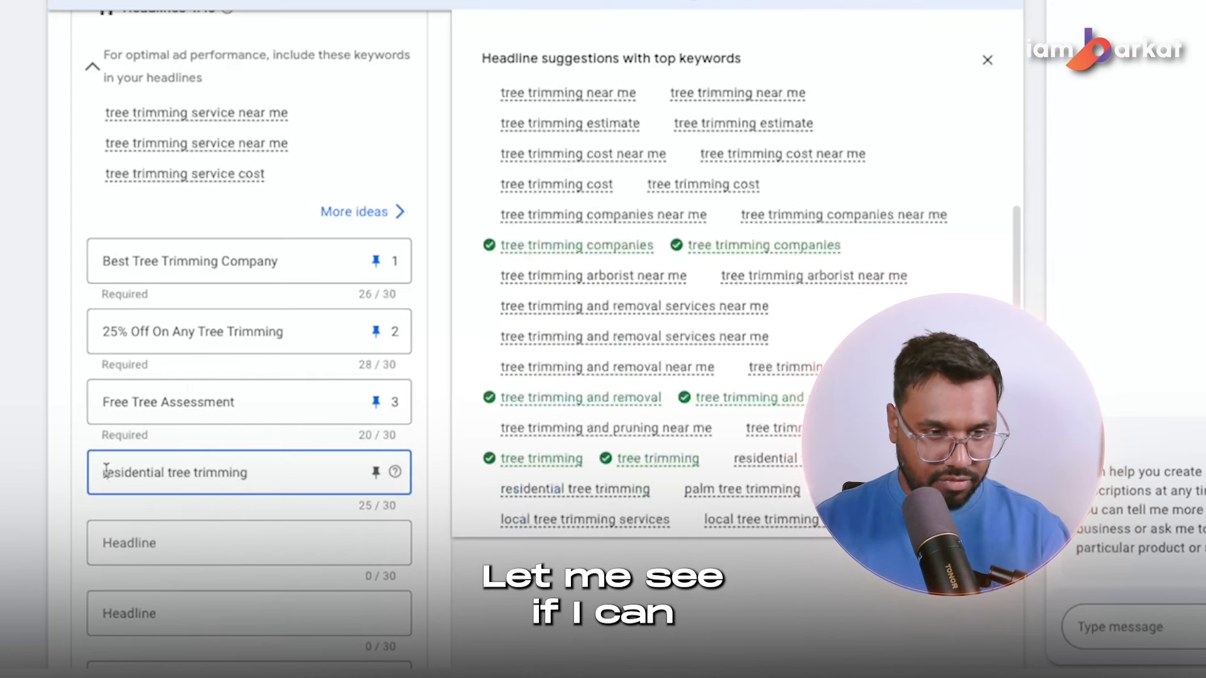
- Reword the fourth headline to "#1 Residential Tree Trimming" and pin it to position 1
left_click(102, 473)
key("Delete")
type("R")
key("Home")
type("#1")
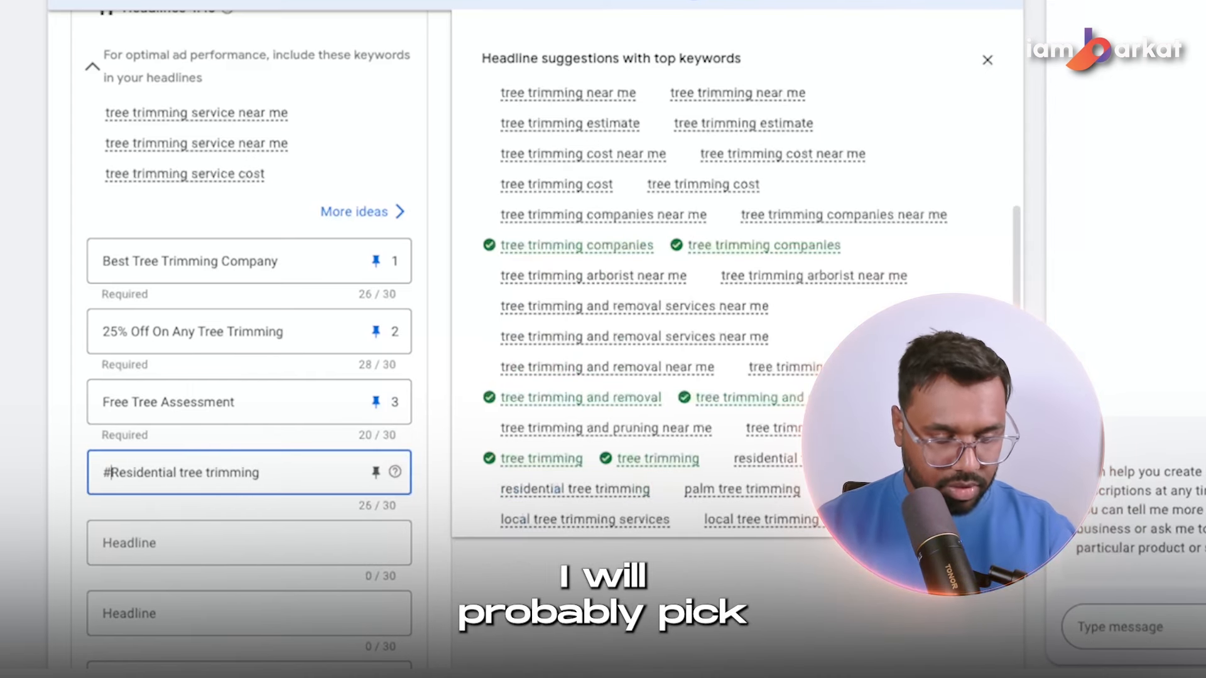
left_click(191, 472)
key("Delete")
type("T")
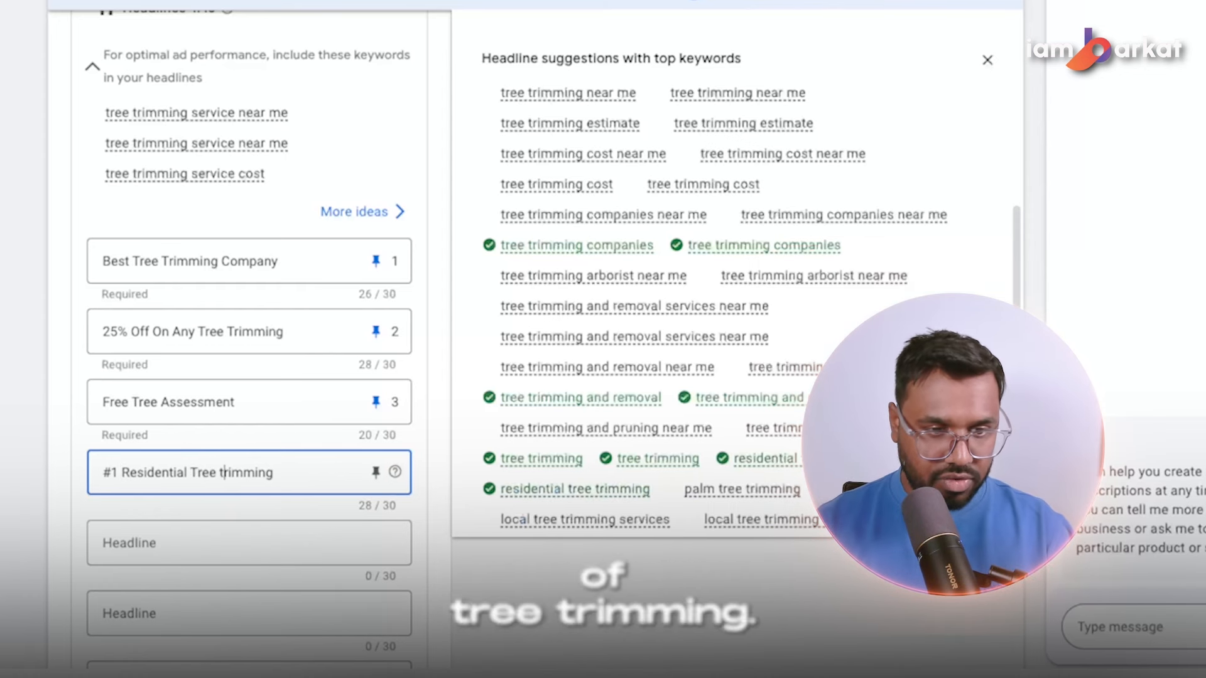
left_click(221, 473)
key("Delete")
type("T")
left_click_drag(261, 473, 282, 471)
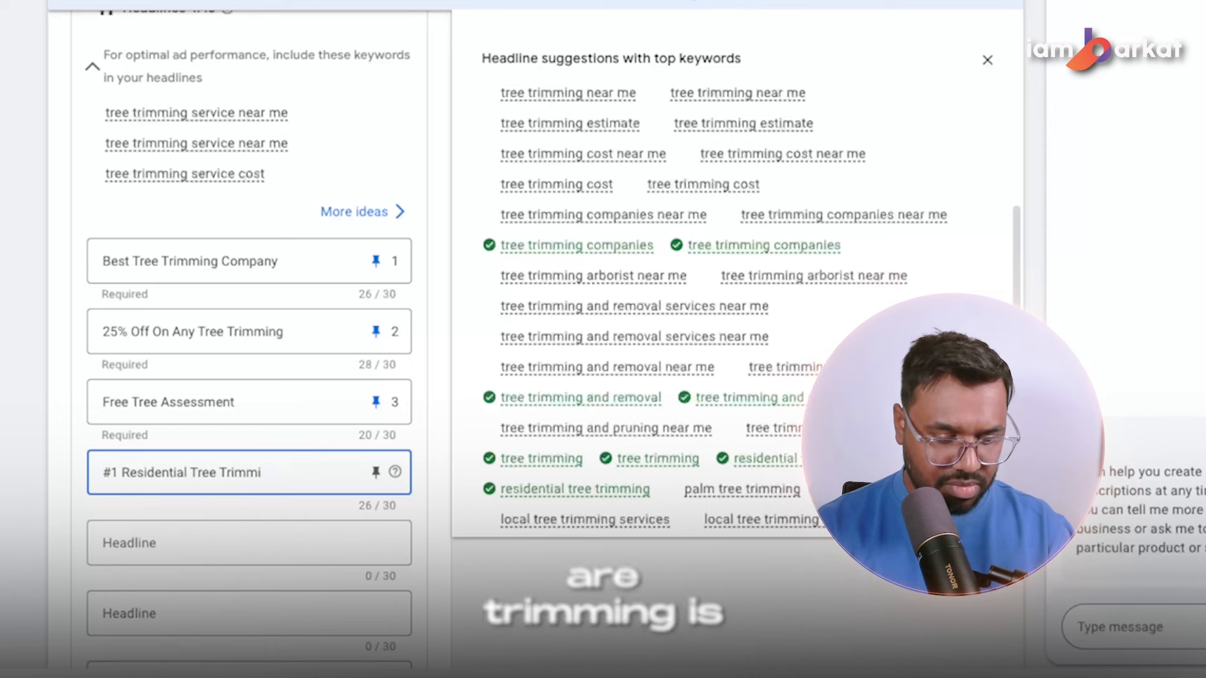
type("ng")
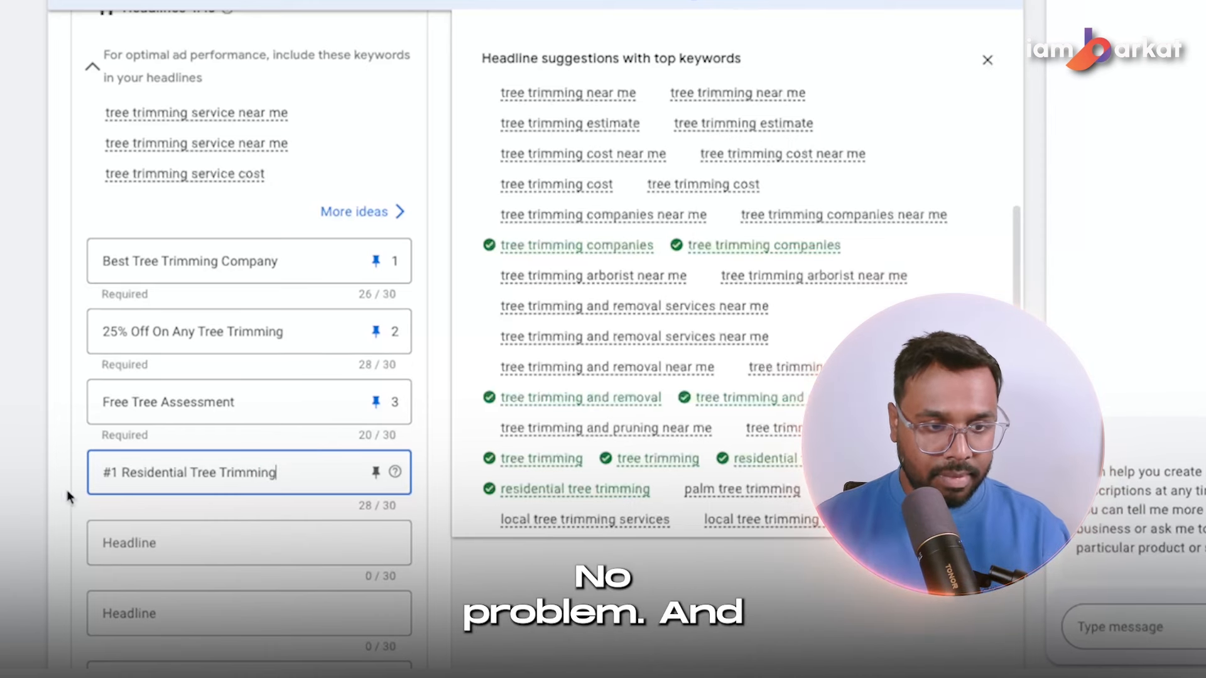
left_click(376, 472)
left_click(665, 194)
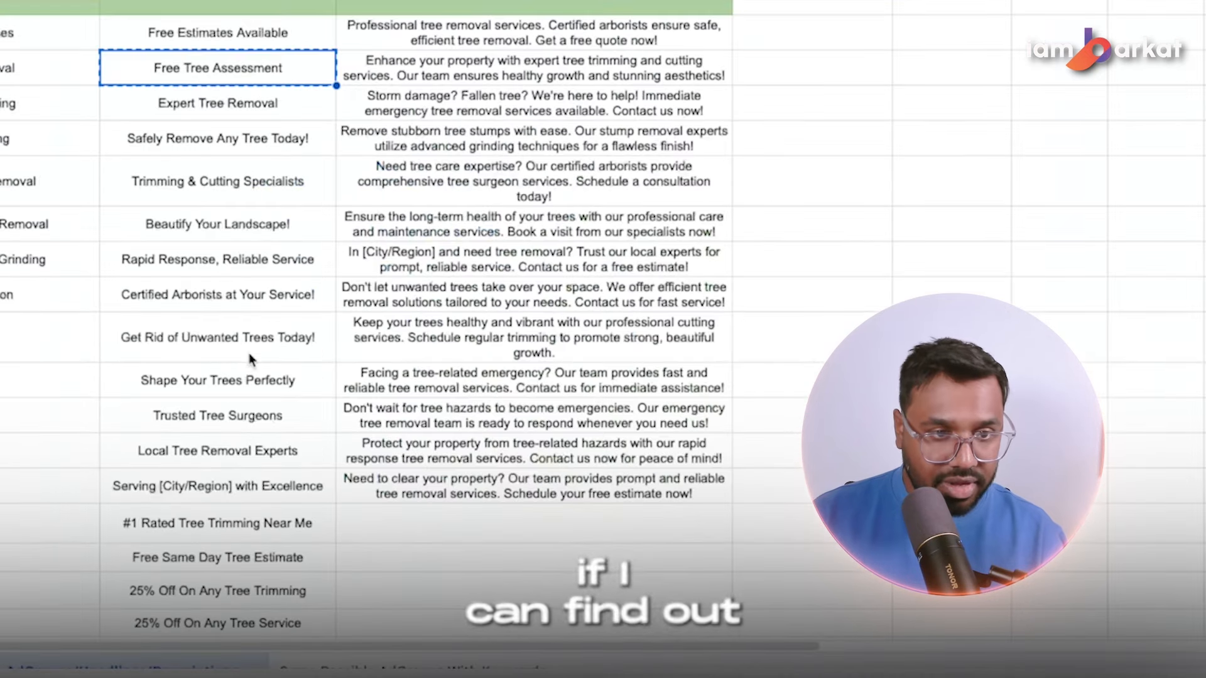
- Try "Certified Arborists at Your Service!" from the spreadsheet as the fifth headline
scroll(238, 353, "down", 1)
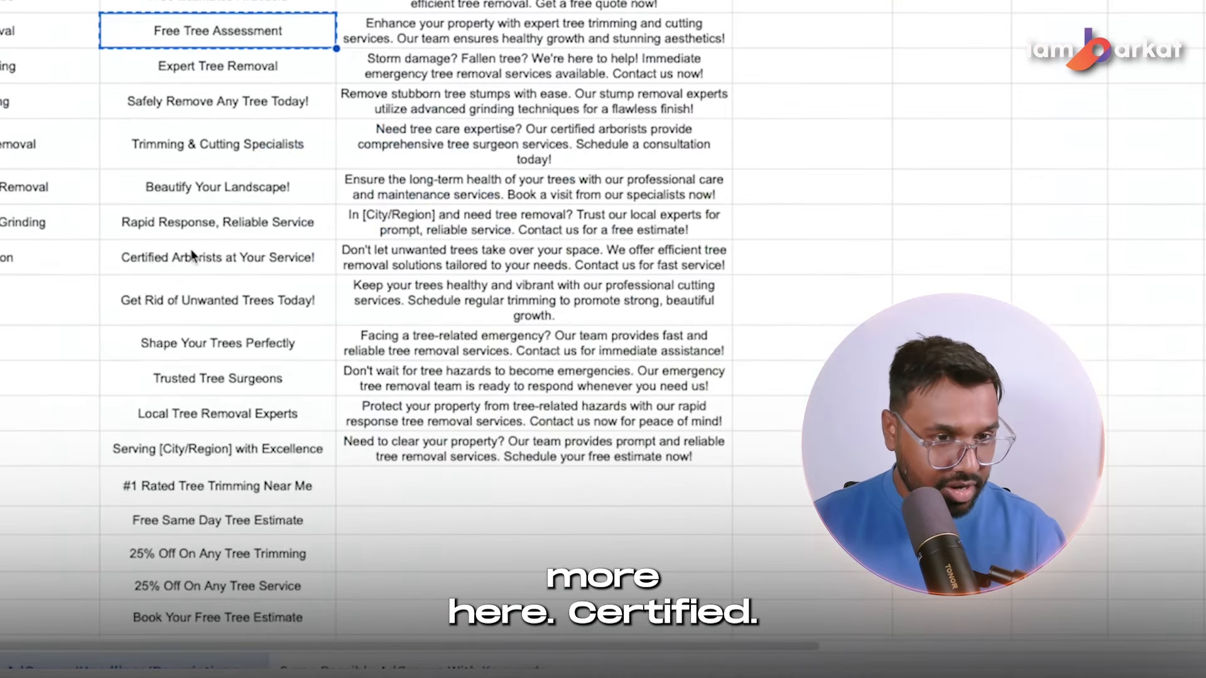
left_click(176, 265)
key("ctrl+c")
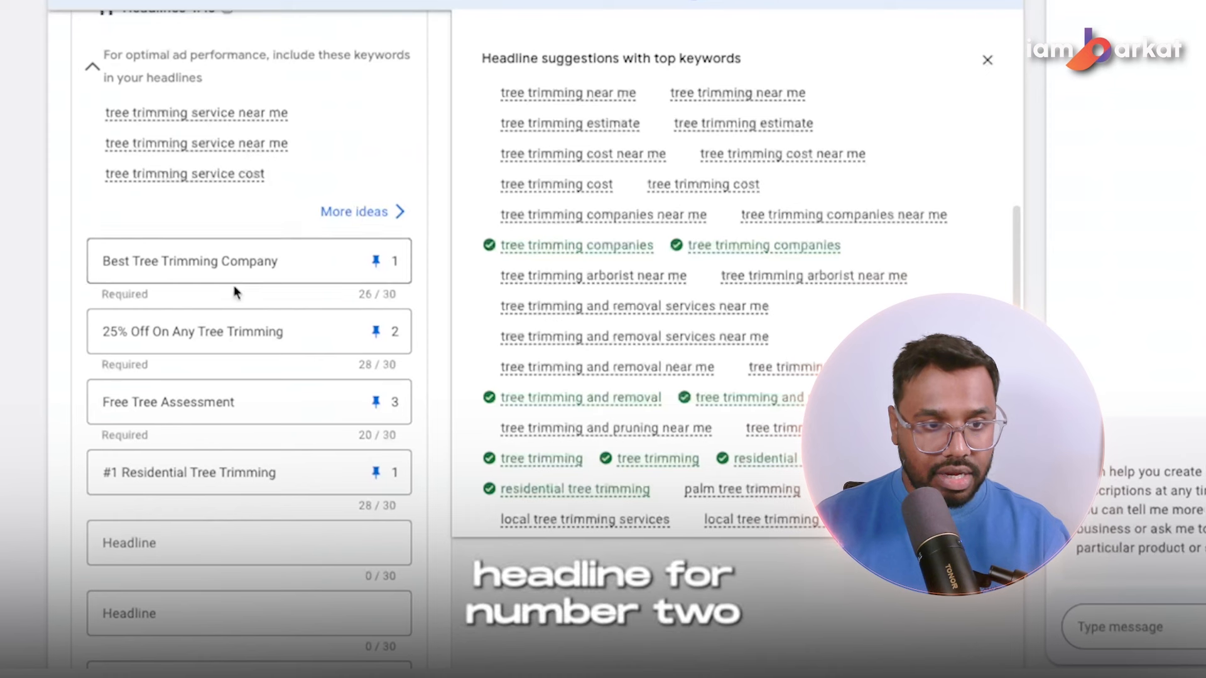
left_click(201, 546)
key("ctrl+v")
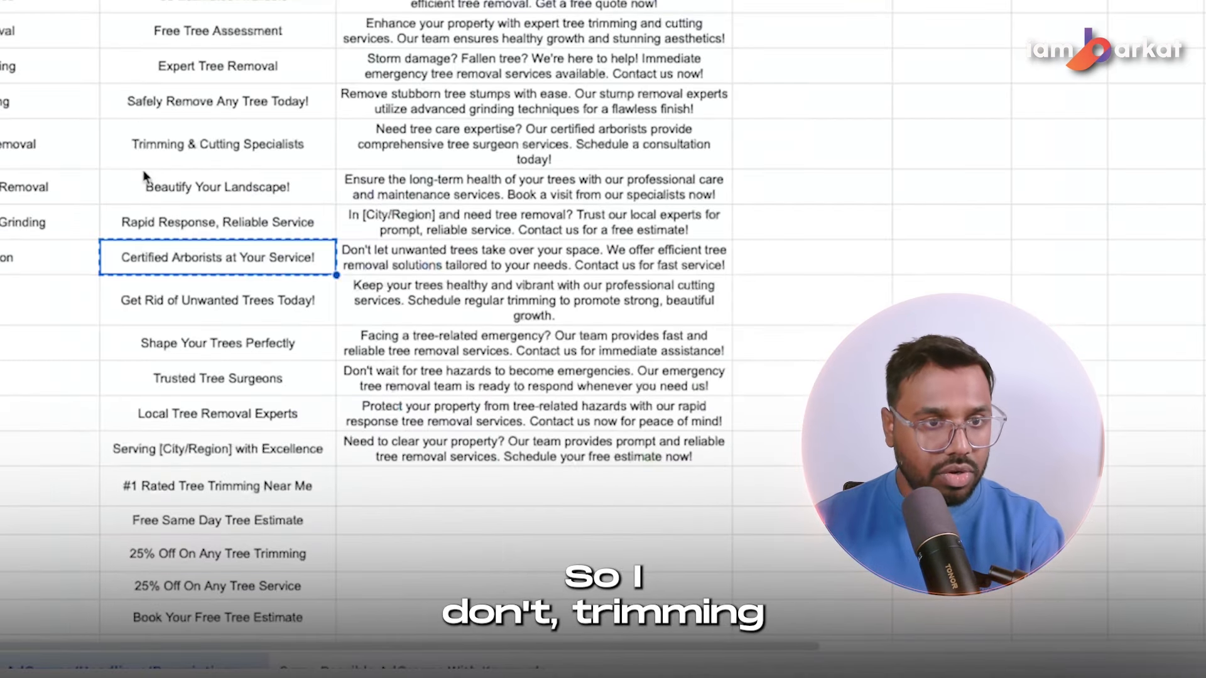
- Replace the fifth headline with "Trimming & Cutting Specialists" from the spreadsheet and pin it to position 2
left_click(146, 157)
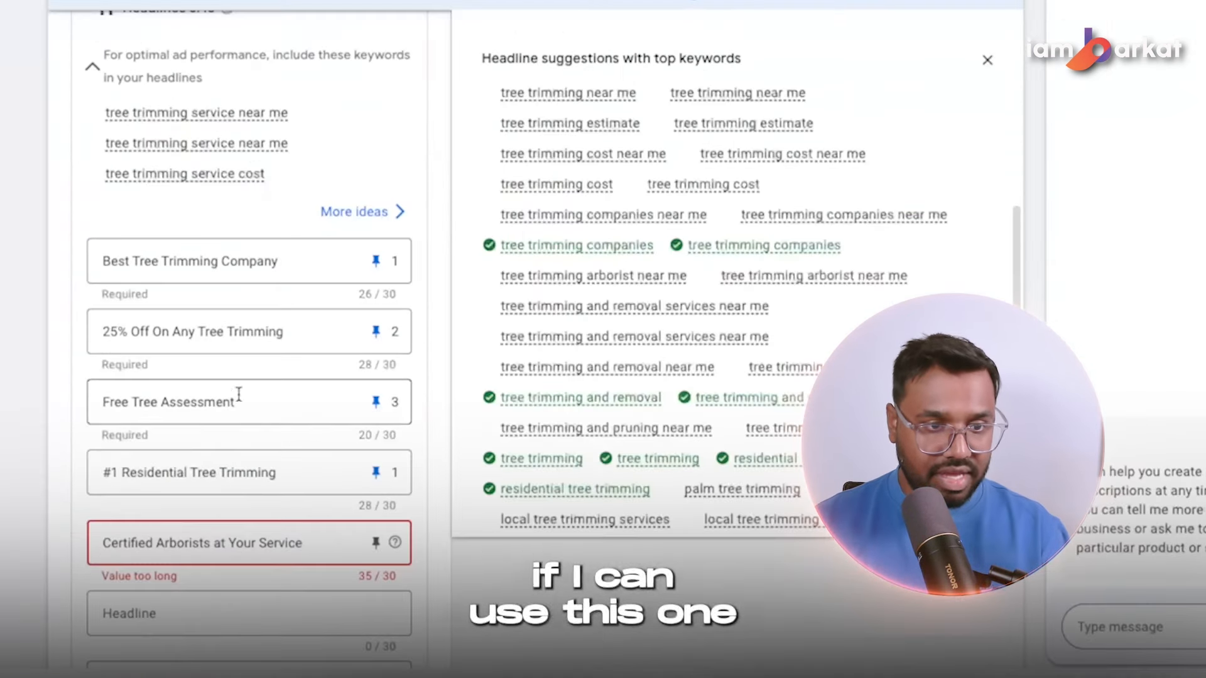
left_click(209, 557)
key("ctrl+a")
key("ctrl+v")
scroll(350, 478, "down", 1)
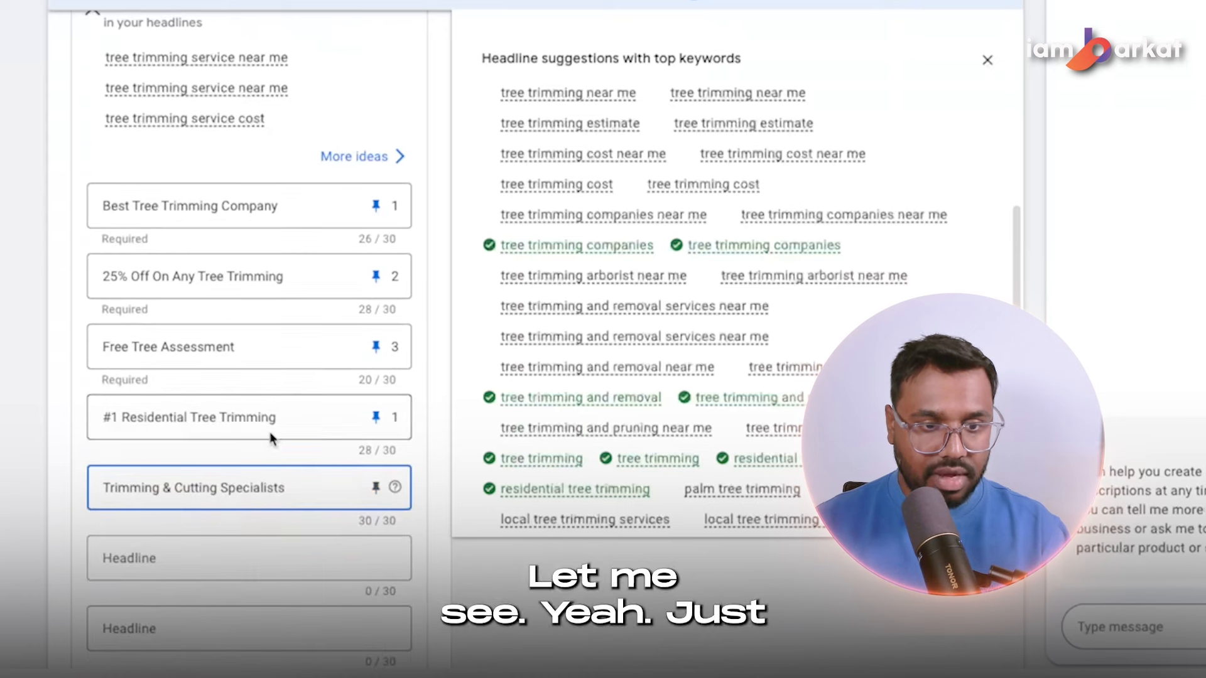
left_click(376, 488)
left_click(648, 312)
- Copy "Free Same Day Tree Estimate" from the spreadsheet into the sixth headline and pin it to position 2
scroll(363, 350, "down", 1)
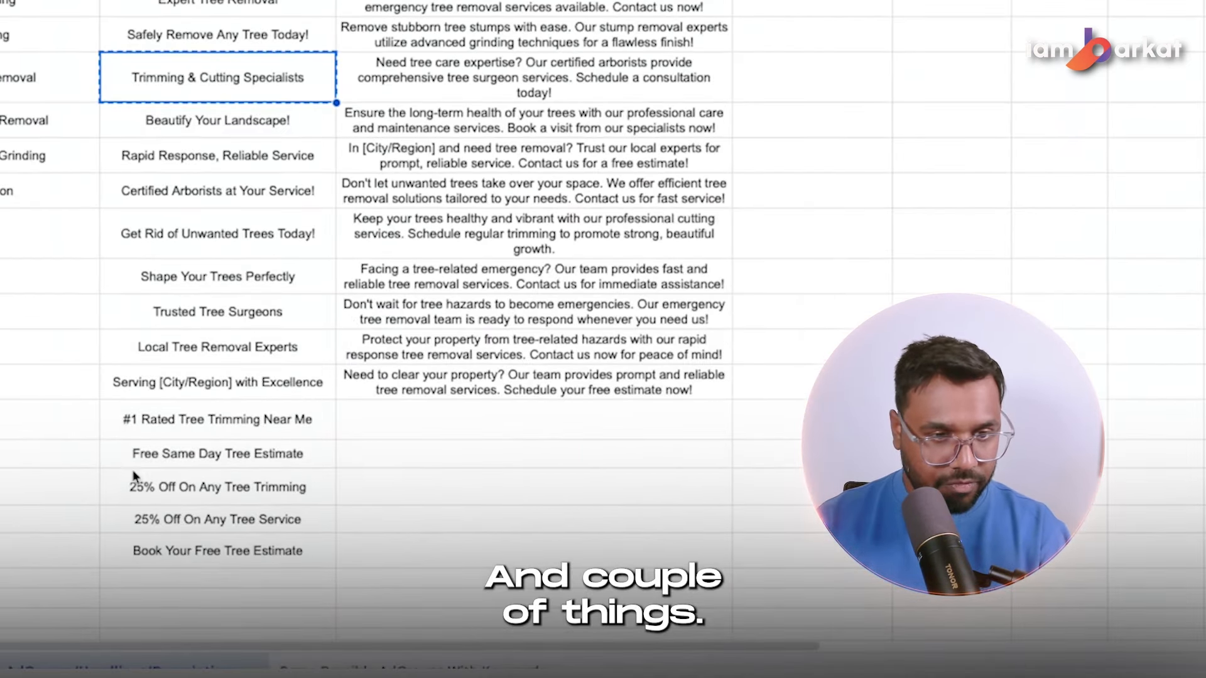
left_click(148, 455)
key("ctrl+c")
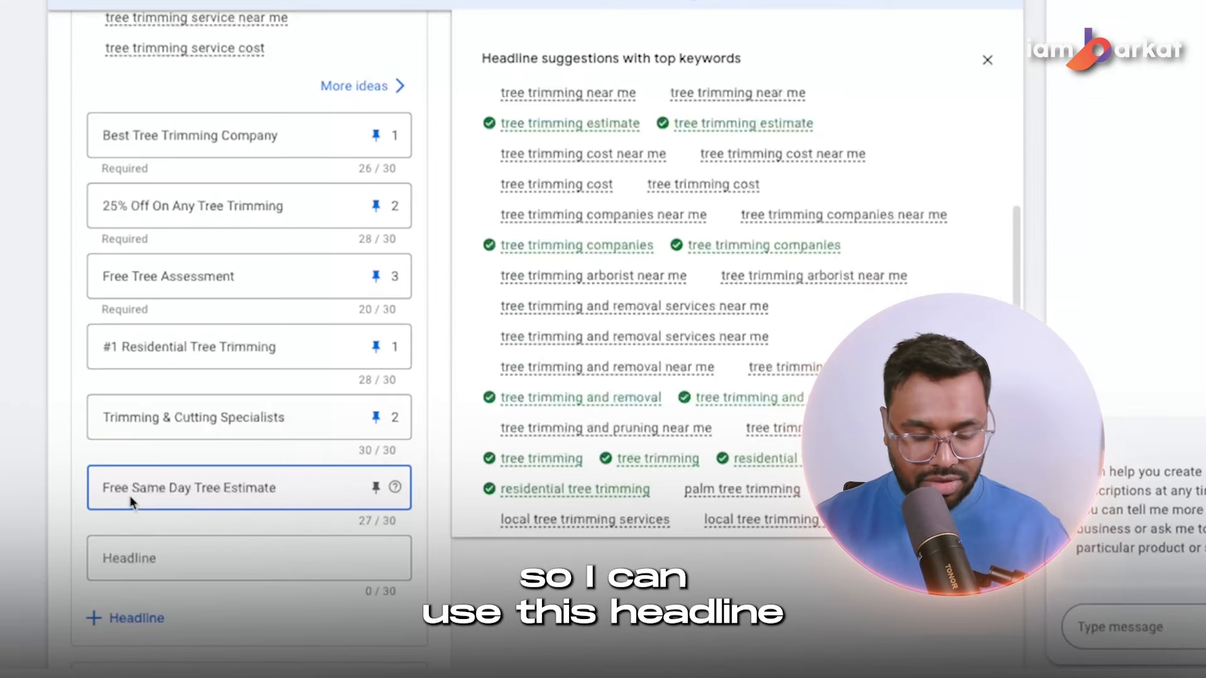
left_click(375, 489)
left_click(619, 329)
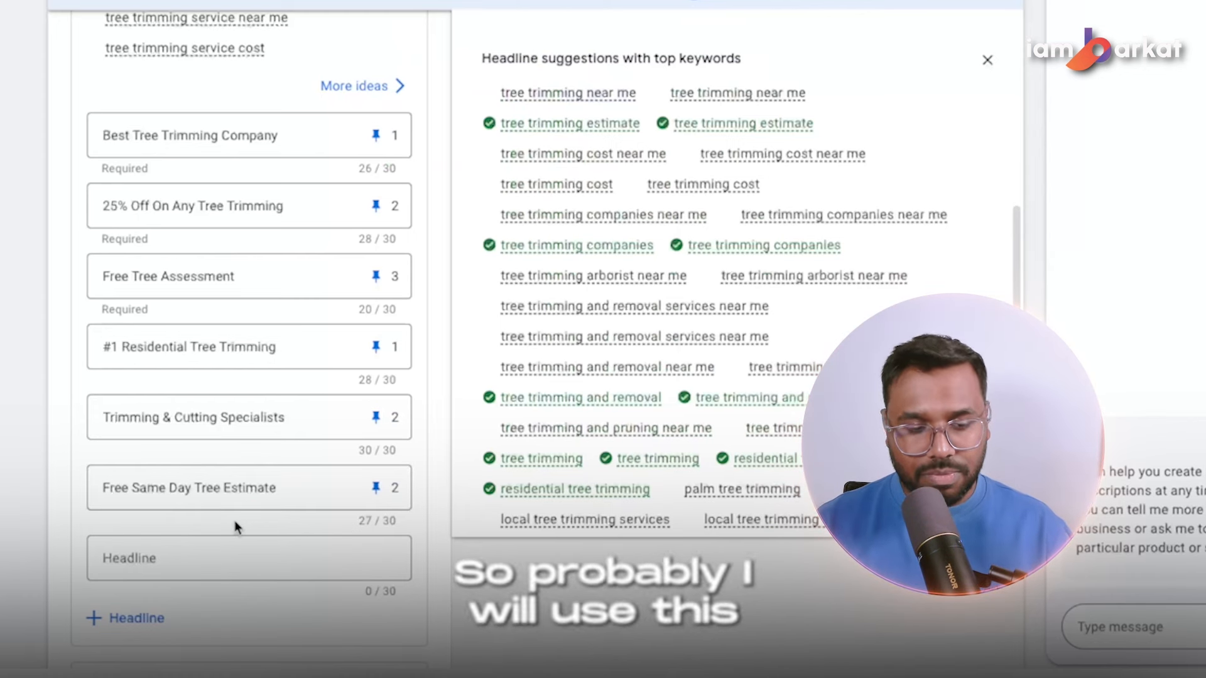
- Copy "Serving [City/Region] with Excellence" from the spreadsheet into the seventh headline and add an eighth headline field
scroll(195, 533, "down", 1)
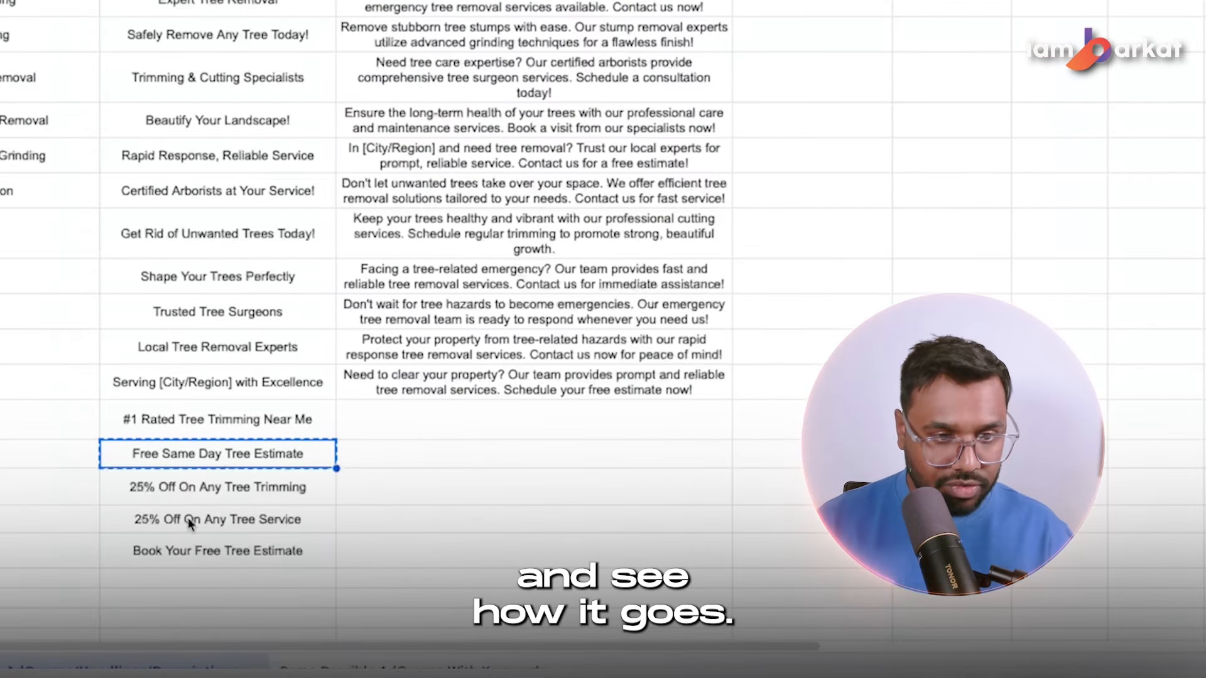
left_click(168, 385)
key("ctrl+c")
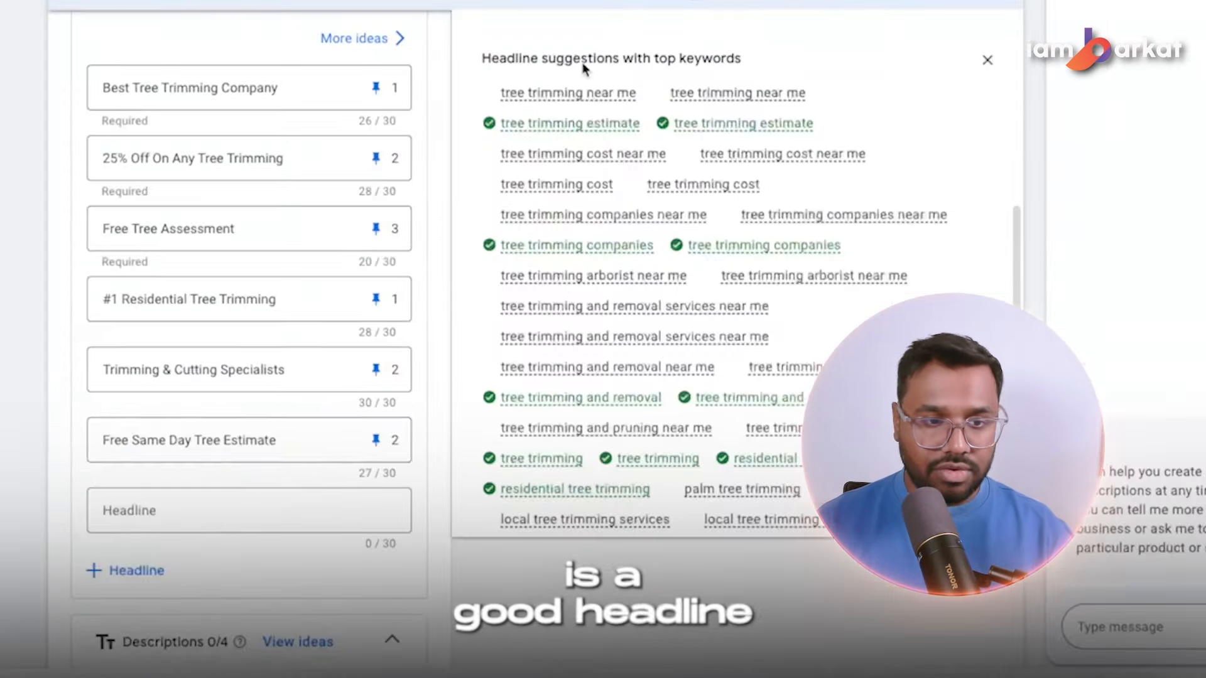
left_click(188, 510)
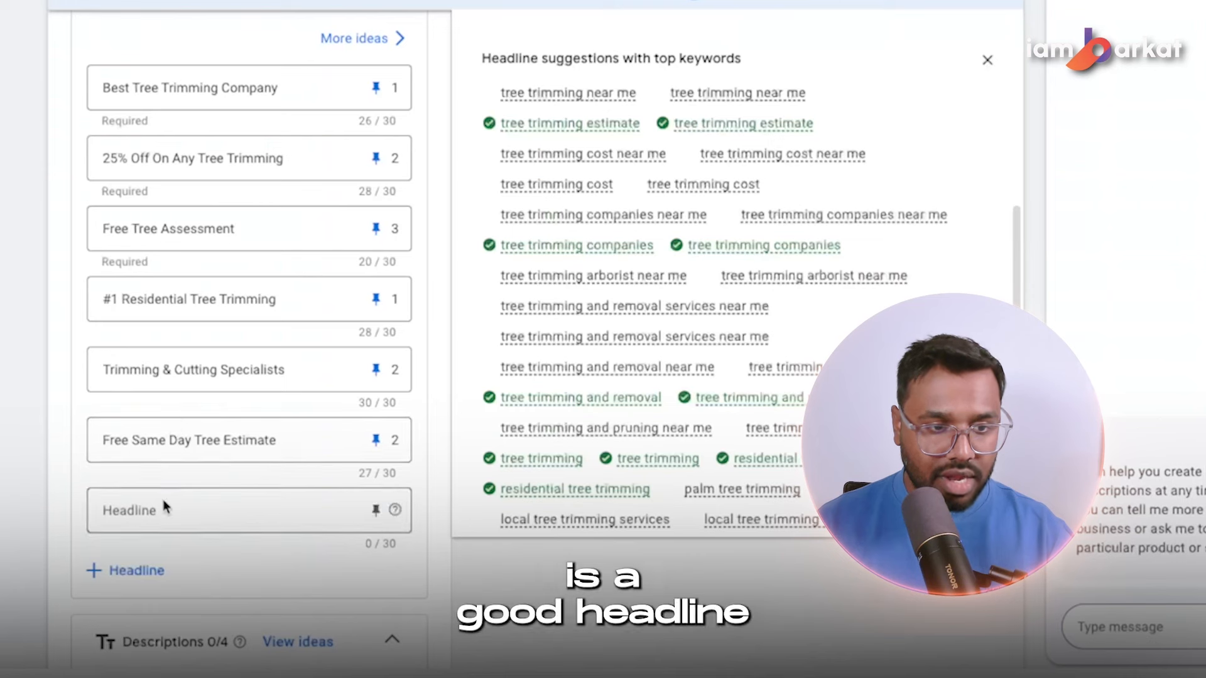
key("ctrl+v")
left_click(109, 573)
- Replace the city placeholder in the seventh headline with "Dallas" and pin the headline to position 2
left_click_drag(150, 510, 225, 510)
key("BackSpace")
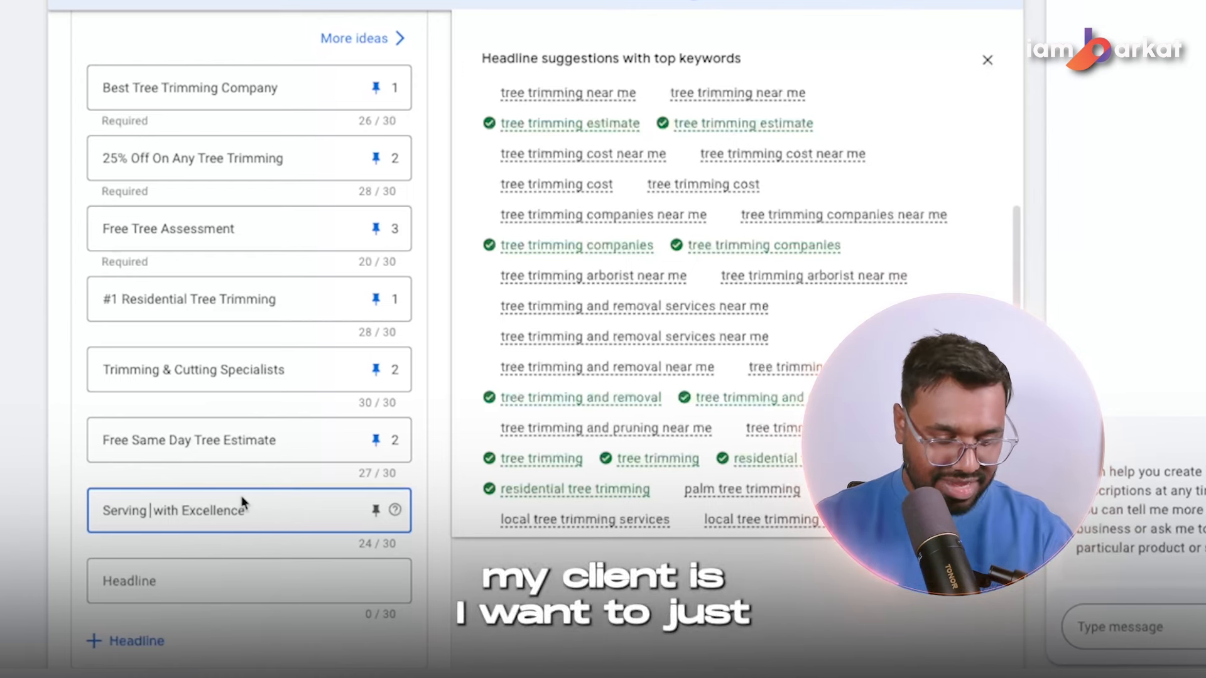
type("Dllas")
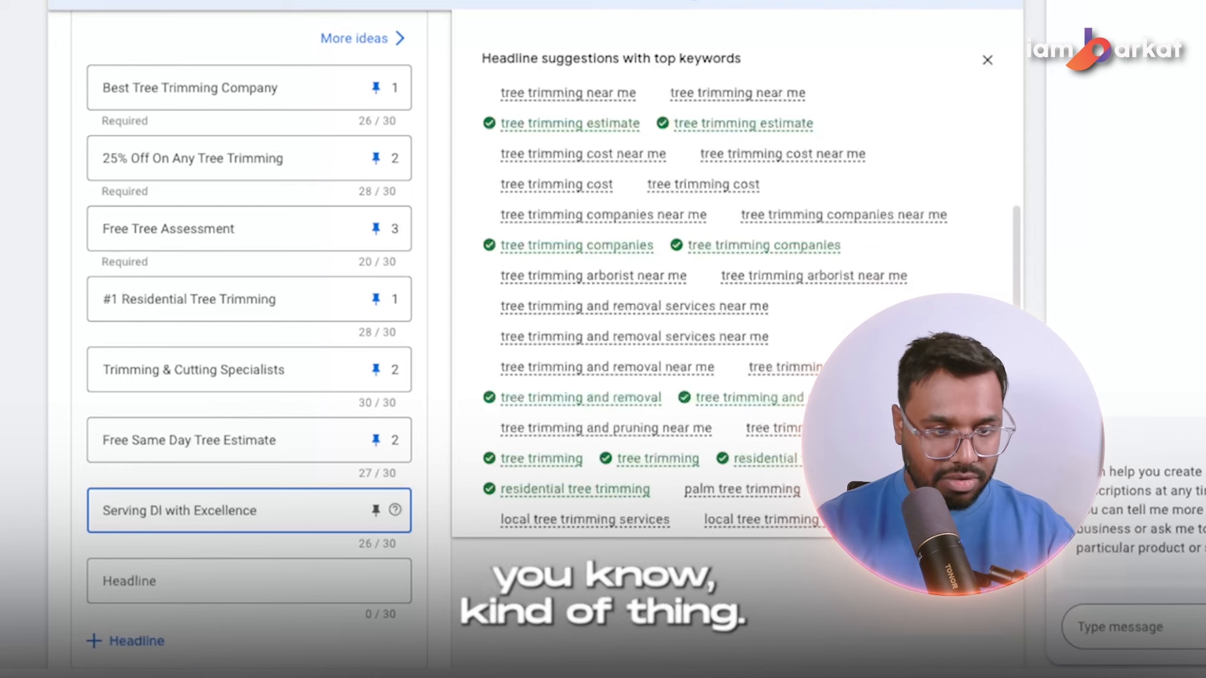
key("BackSpace")
key("BackSpace")
type("allas")
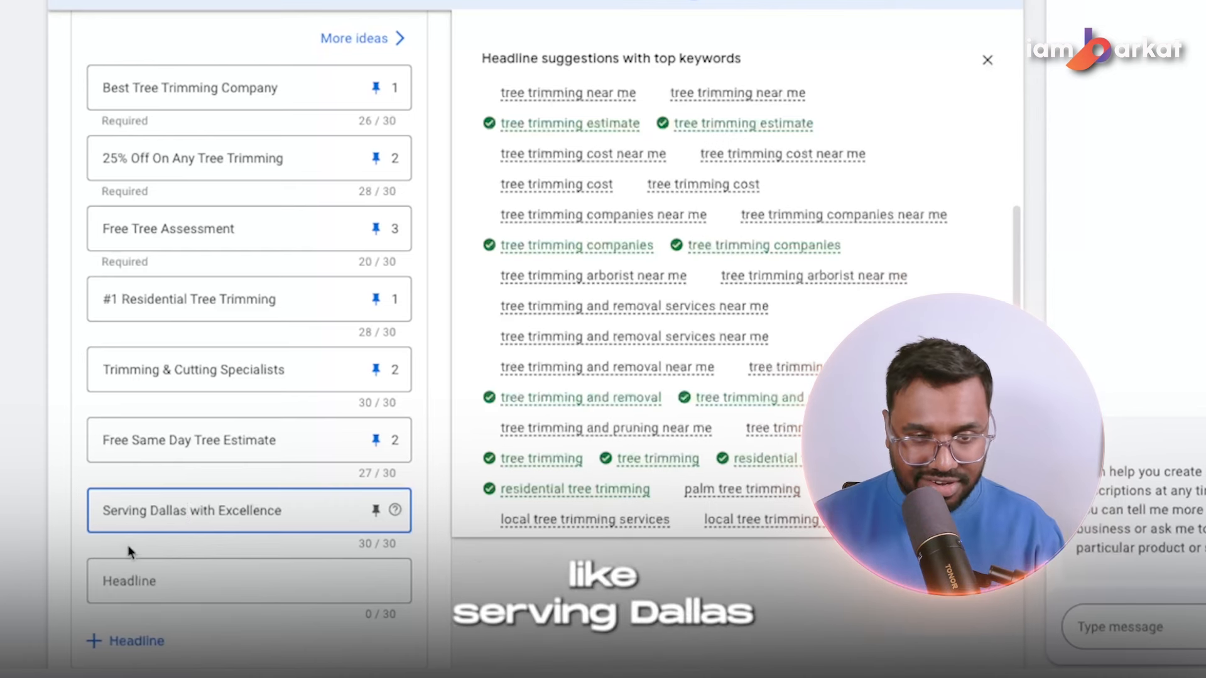
left_click(384, 515)
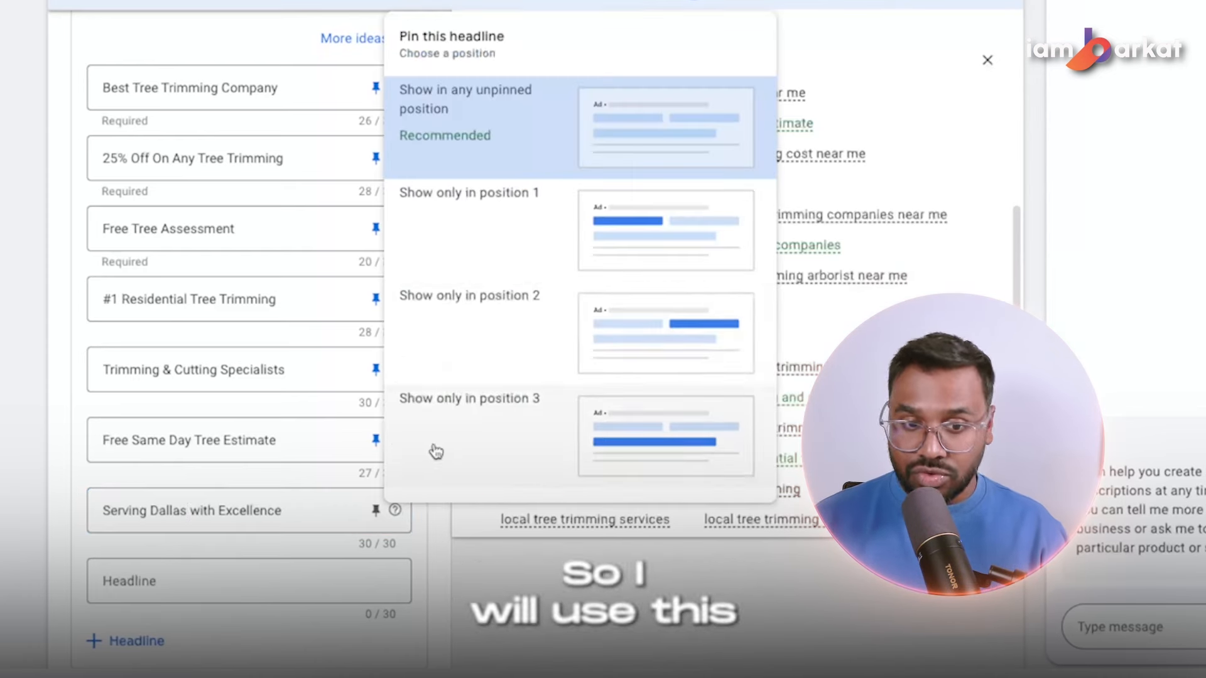
left_click(587, 368)
- Add one more blank headline field and go to the ad's Descriptions section
scroll(352, 439, "down", 1)
left_click(132, 583)
scroll(251, 440, "down", 5)
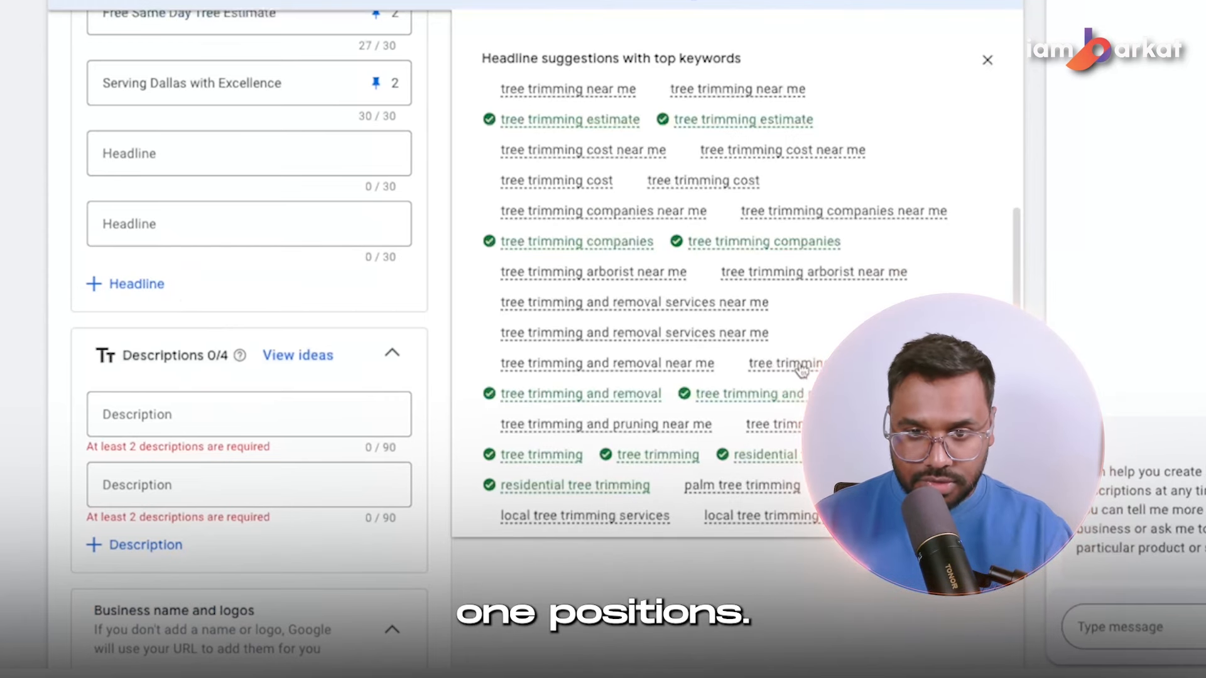
- Copy the suggested keyword "local tree trimming services" into the eighth headline
scroll(842, 276, "down", 2)
mouse_move(832, 326)
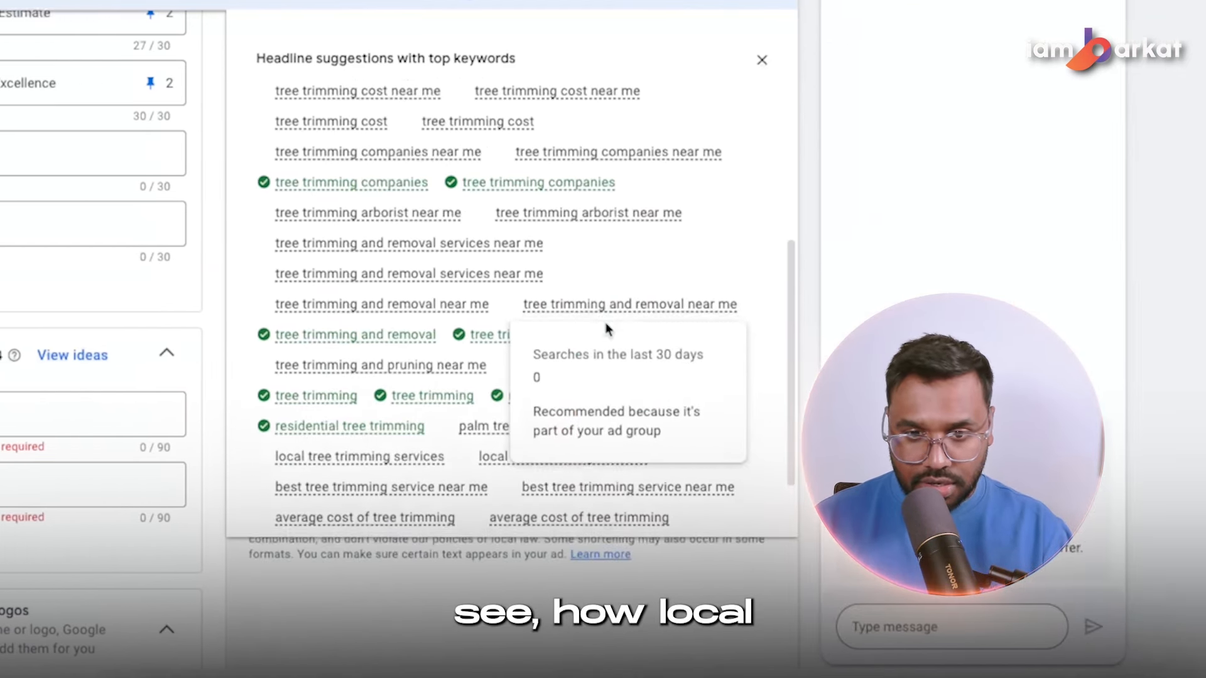
scroll(606, 328, "down", 1)
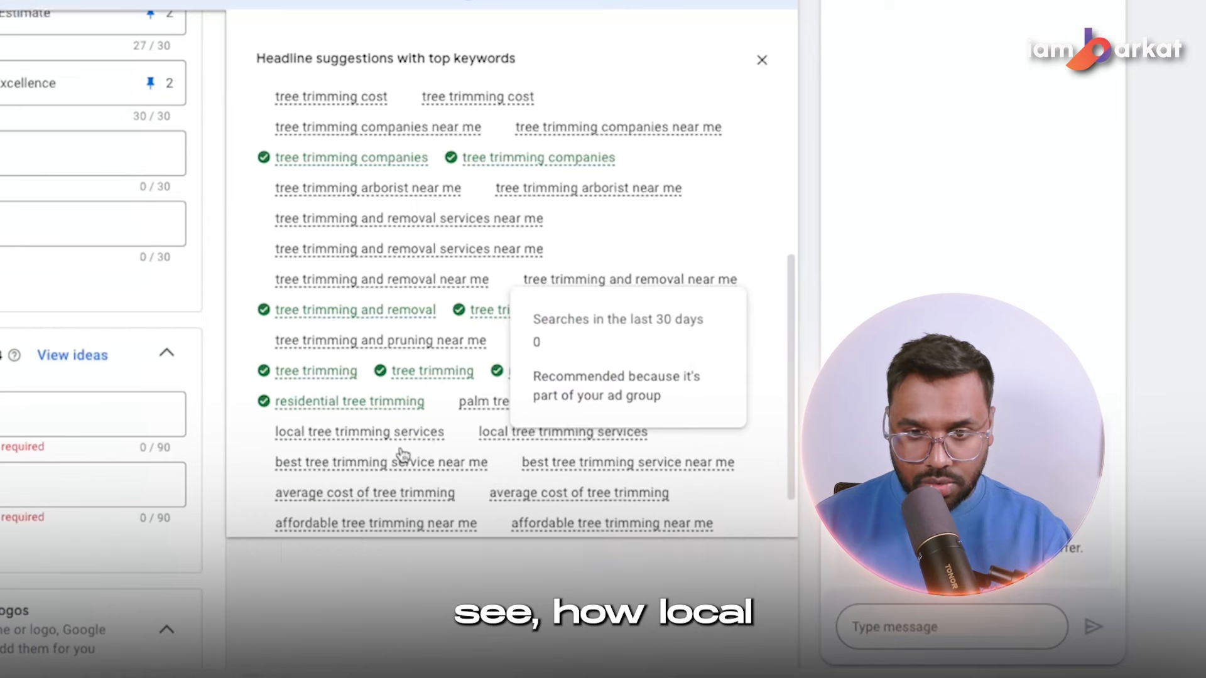
left_click_drag(479, 425, 649, 445)
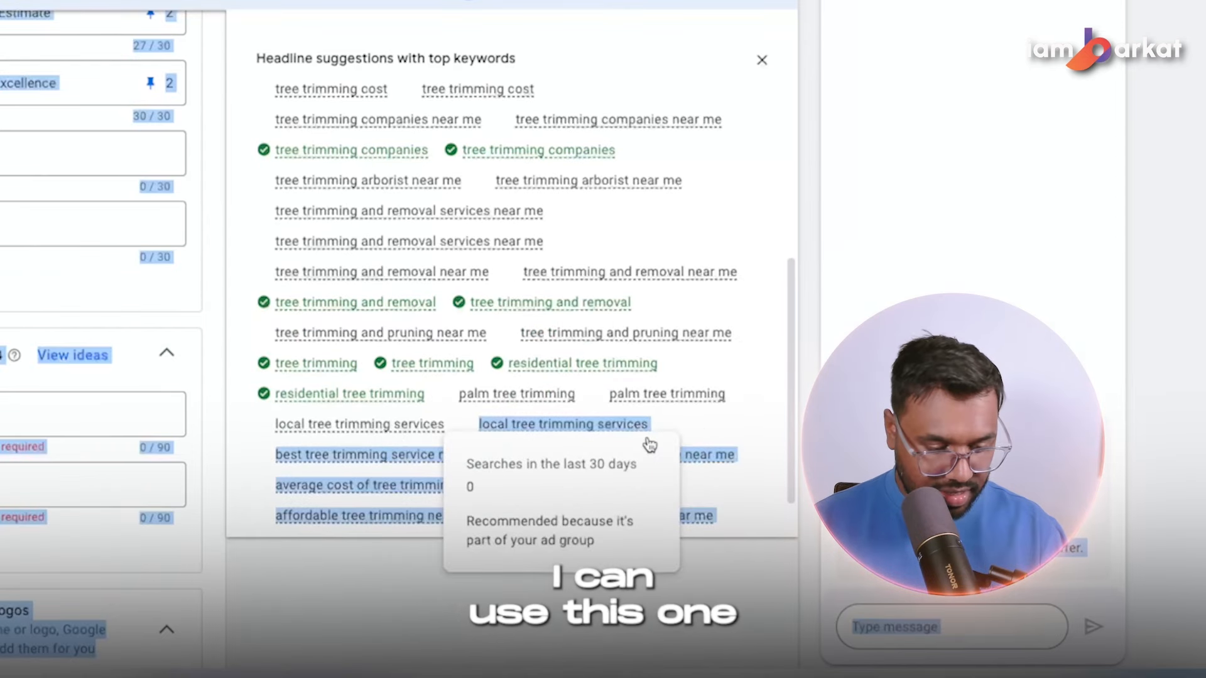
left_click(13, 153)
key("ctrl+v")
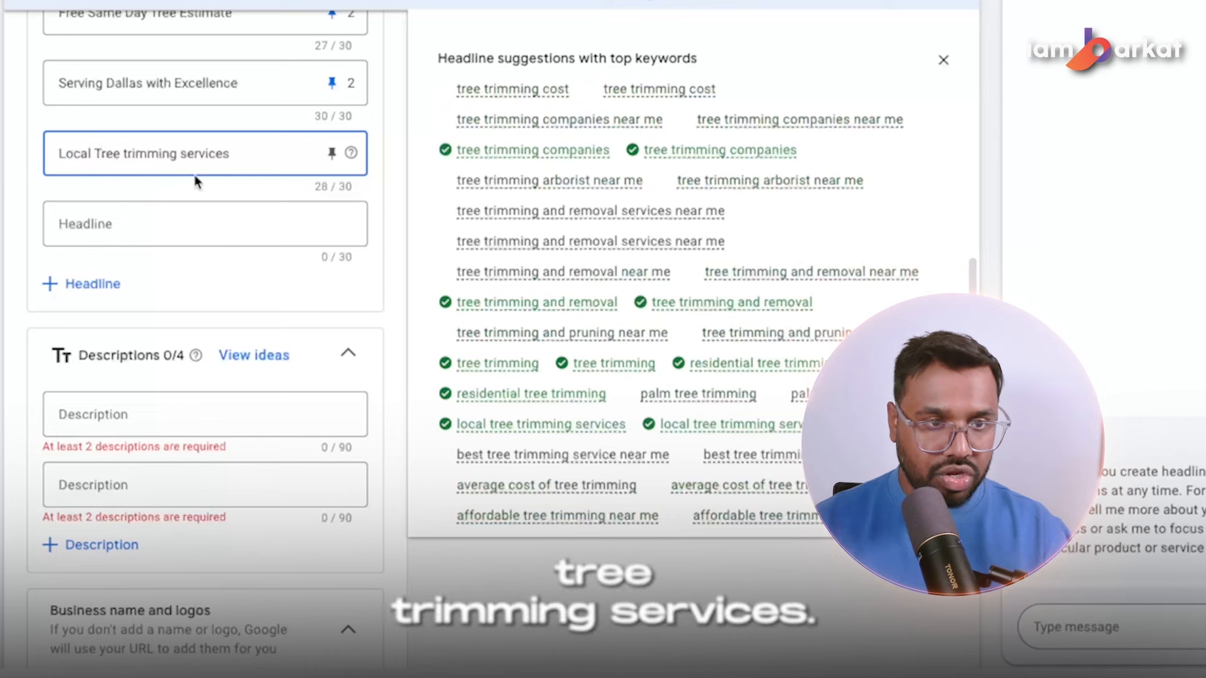
- Capitalize the eighth headline as "Local Tree Trimming Services" and pin it to position 1
left_click(128, 151)
key("BackSpace")
type("T")
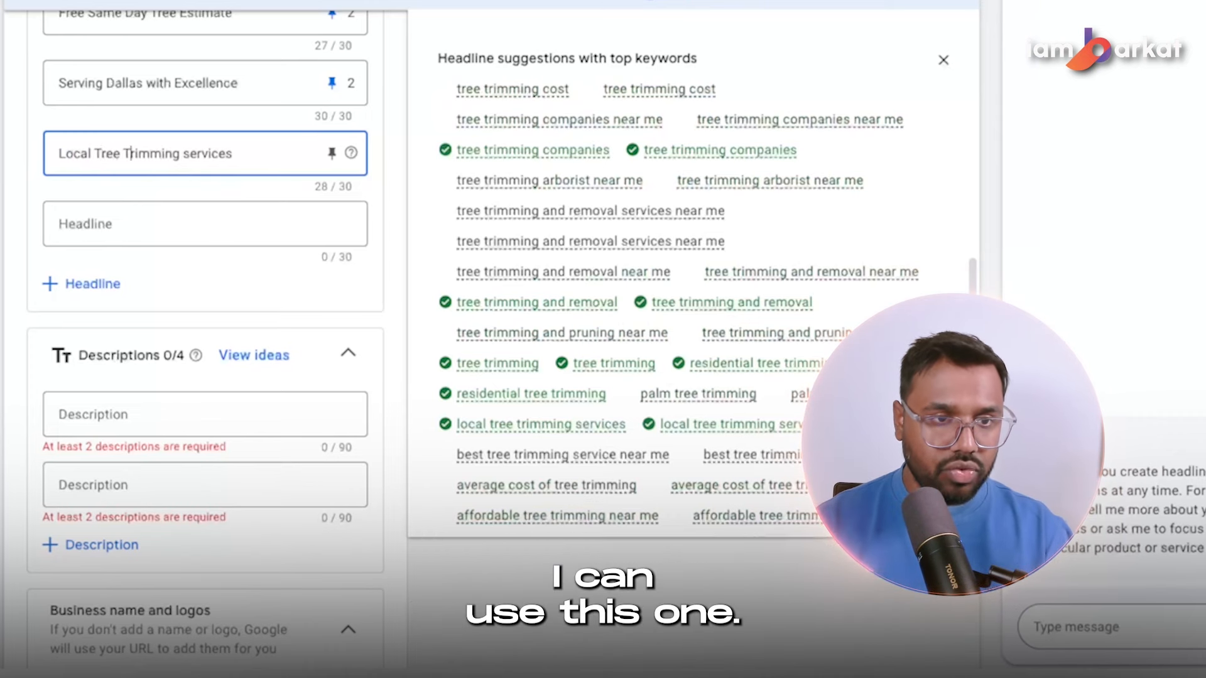
key("Right")
key("Right")
key("Right")
left_click(191, 158)
key("BackSpace")
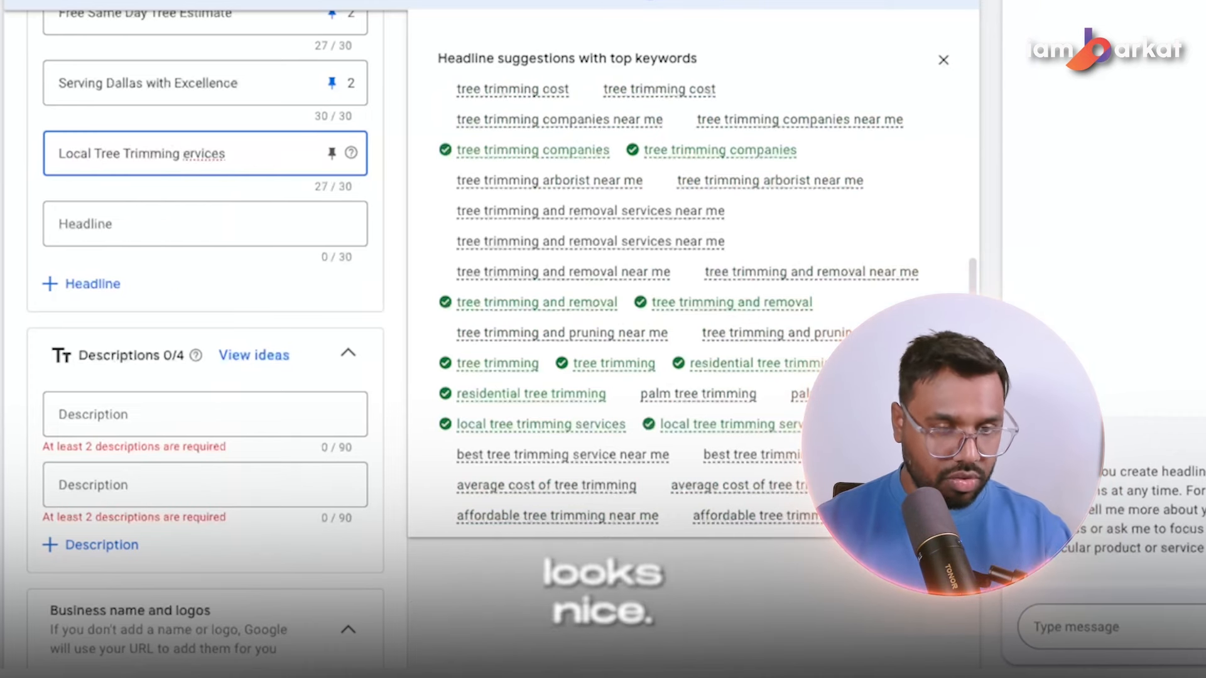
type("S")
left_click(332, 153)
left_click(587, 330)
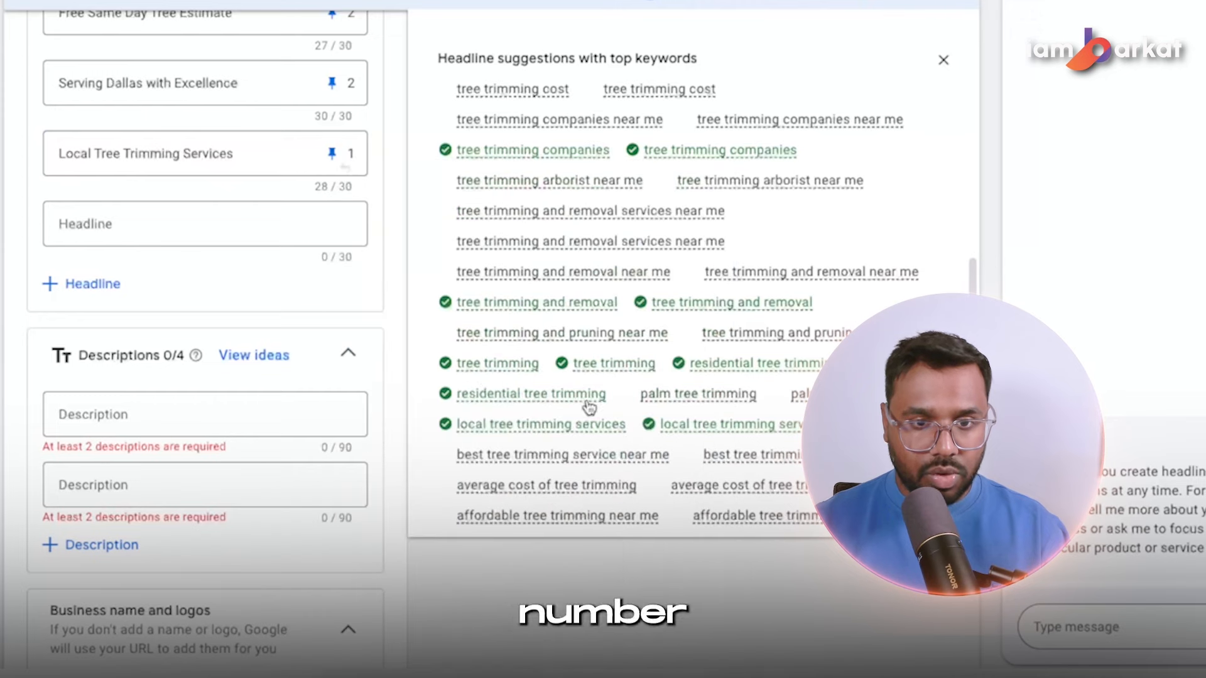
- Add two more blank headline fields to the ad
left_click(100, 284)
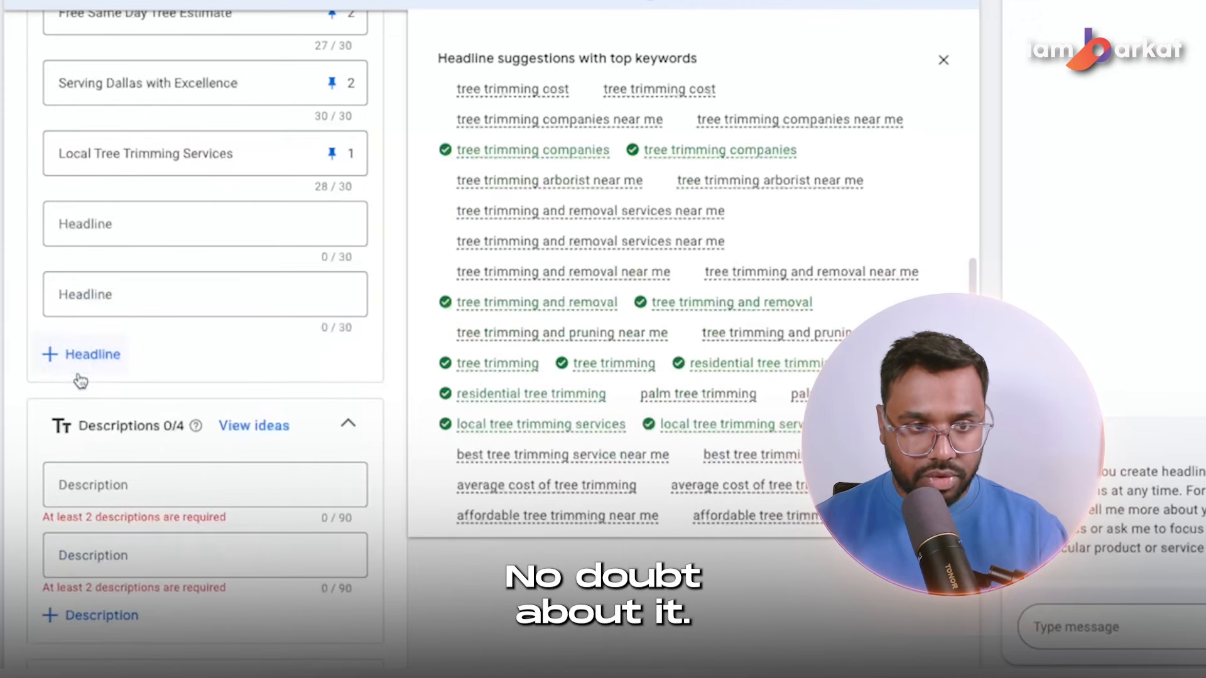
left_click(94, 353)
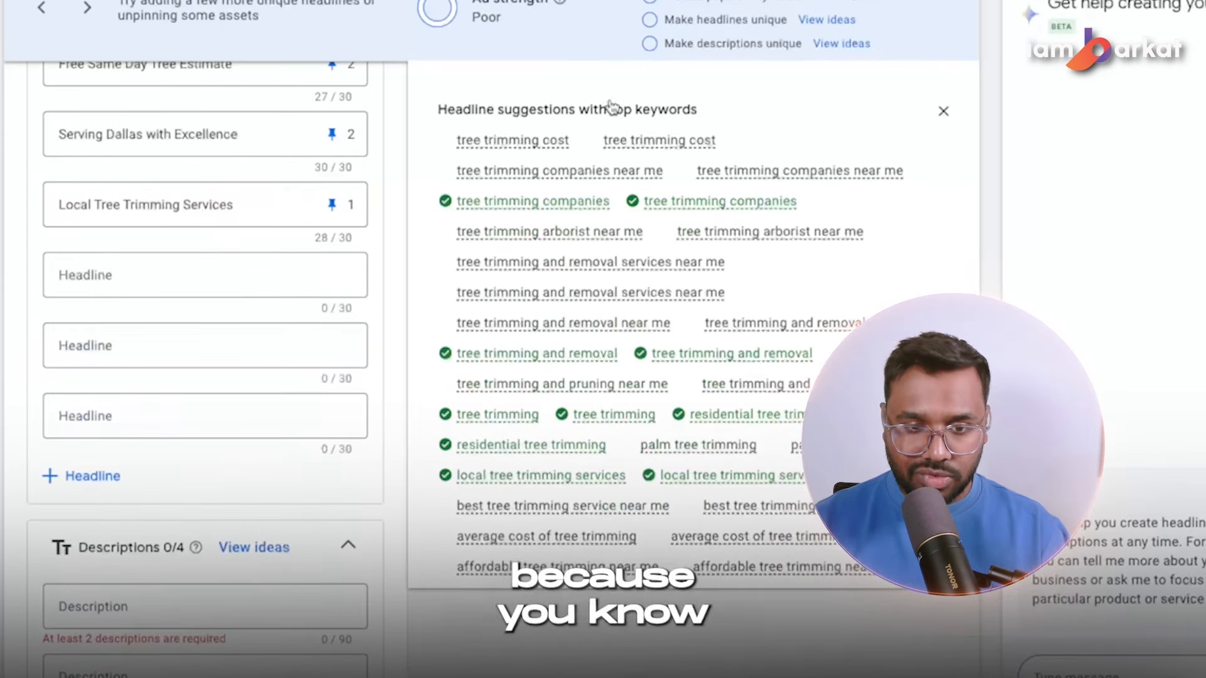
scroll(576, 511, "down", 1)
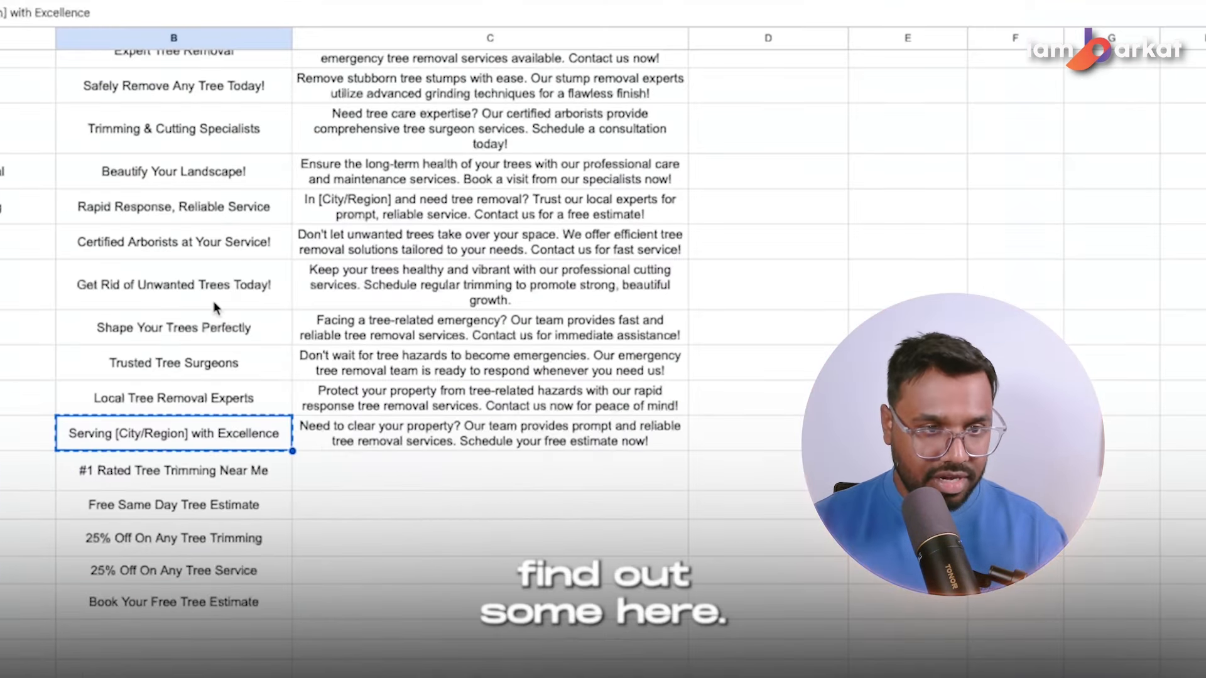
- Copy "Shape Your Trees Perfectly" from the spreadsheet into the ninth headline and pin it to position 2
left_click(148, 326)
key("ctrl+c")
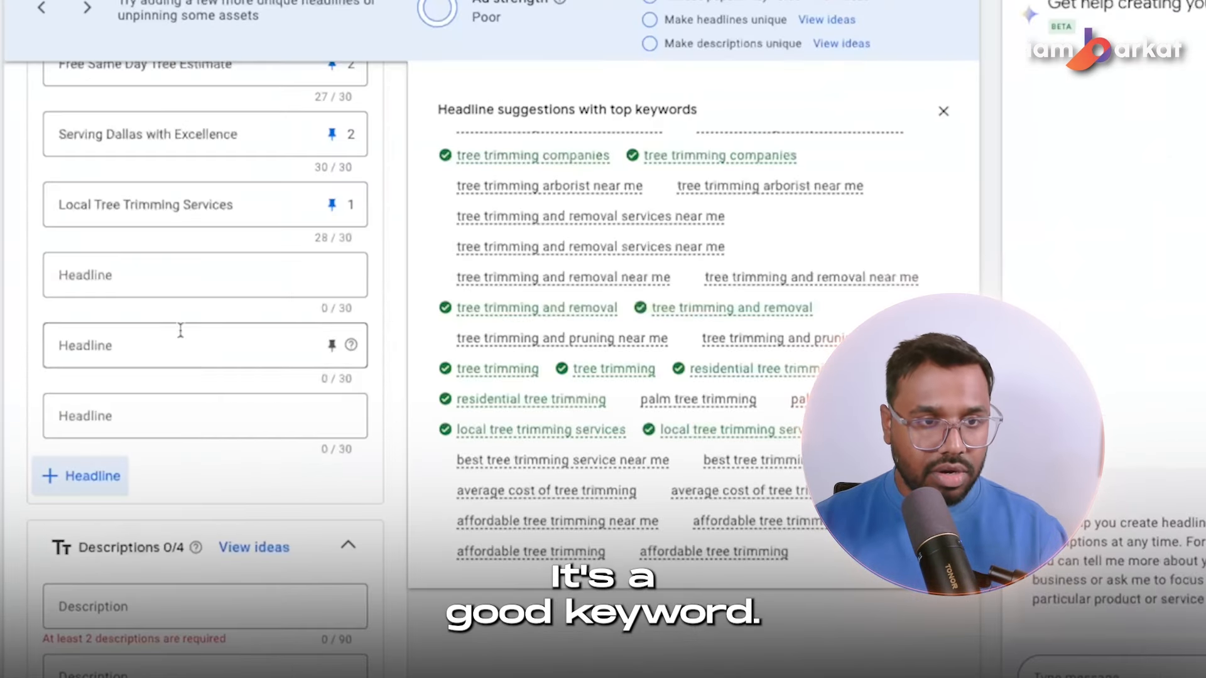
left_click(195, 258)
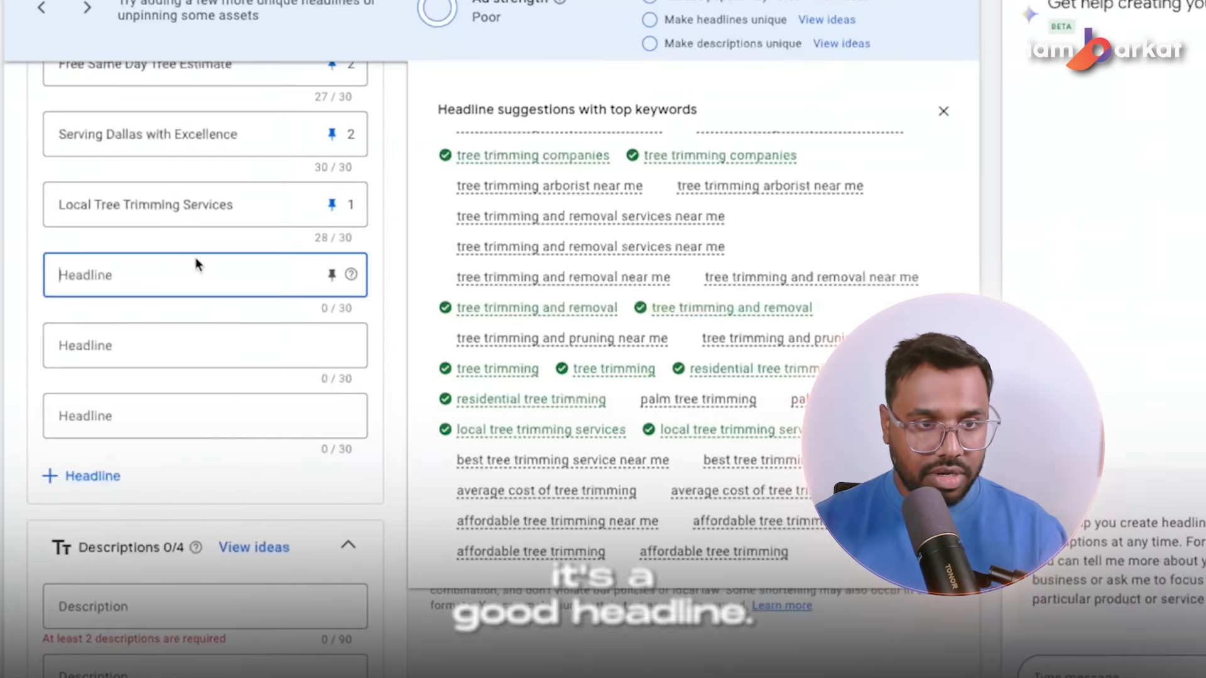
key("ctrl+v")
left_click(331, 275)
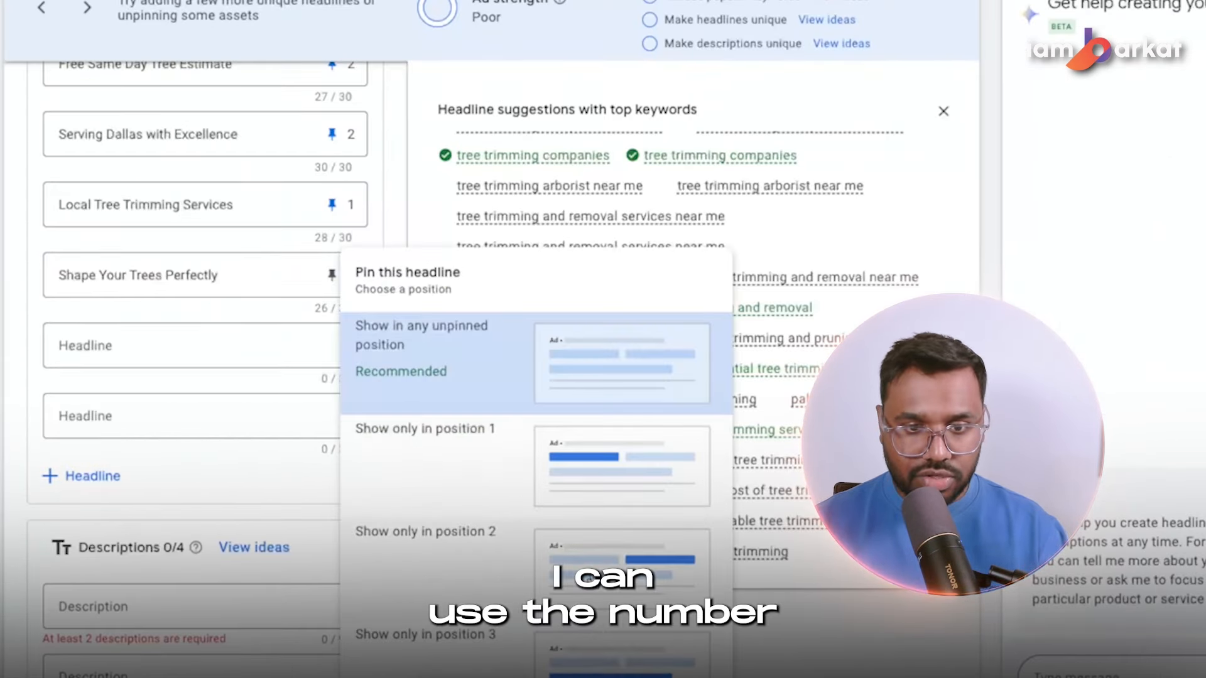
left_click(392, 439)
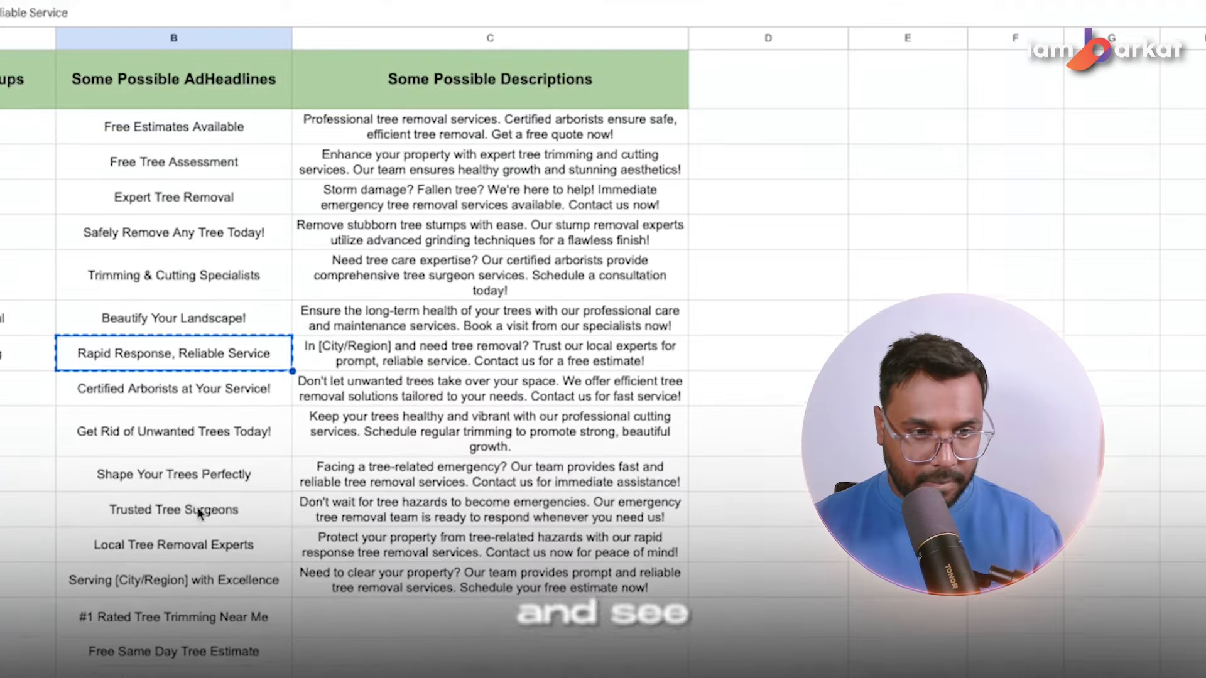
- Copy "Trusted Tree Surgeons" from the spreadsheet into the tenth headline and pin it to position 2
scroll(197, 507, "down", 1)
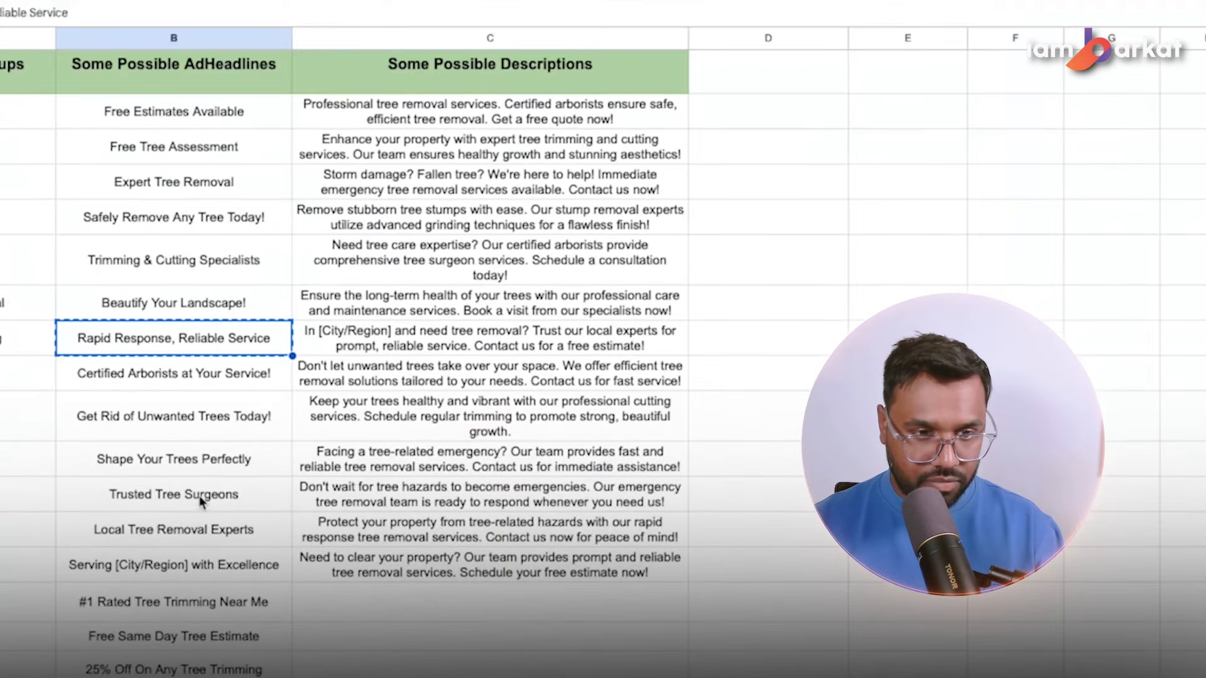
left_click(198, 495)
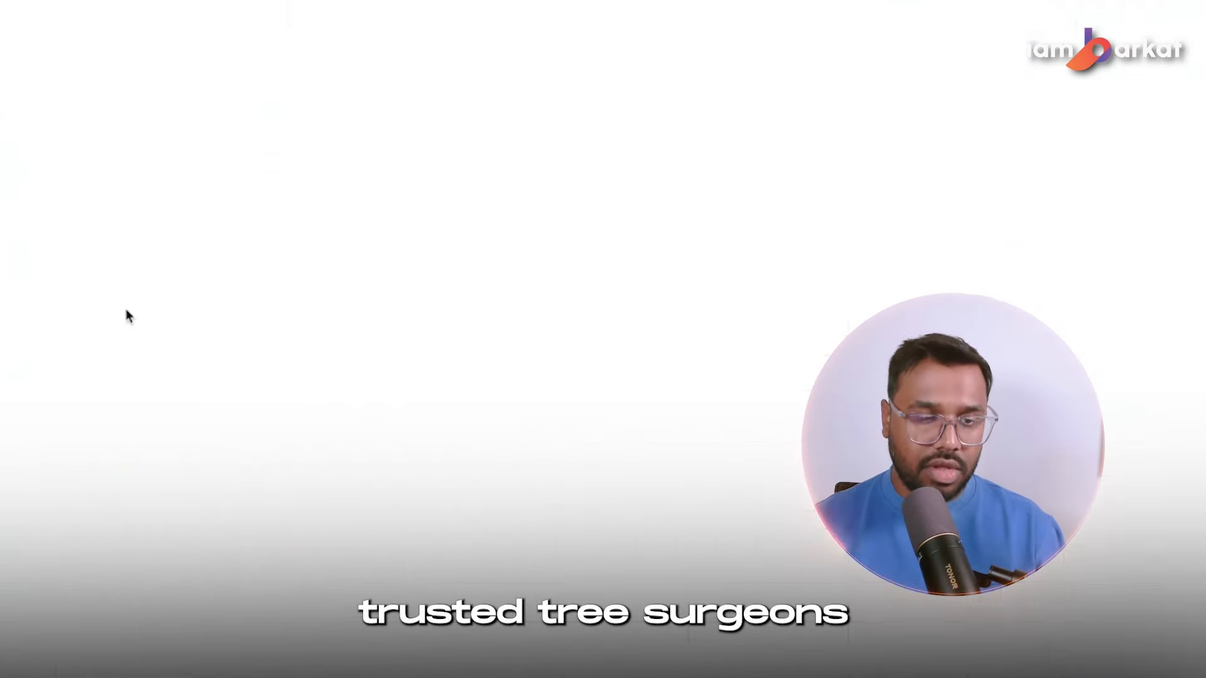
key("ctrl+a")
key("ctrl+v")
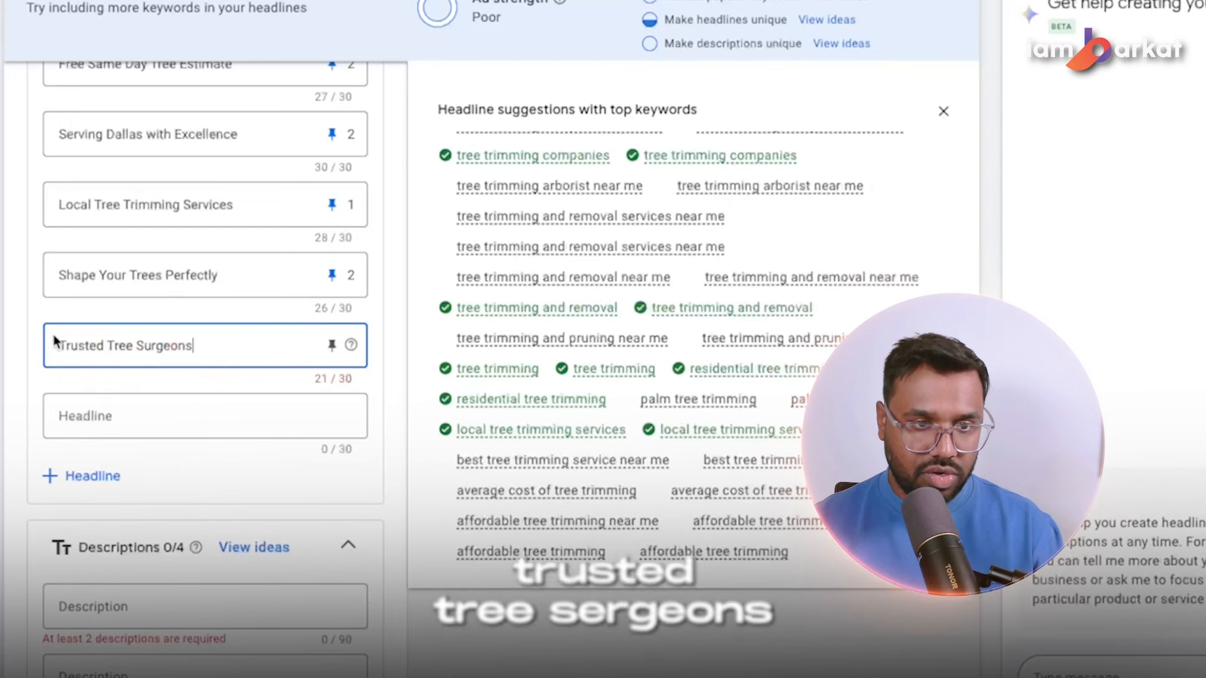
left_click(331, 345)
left_click(654, 225)
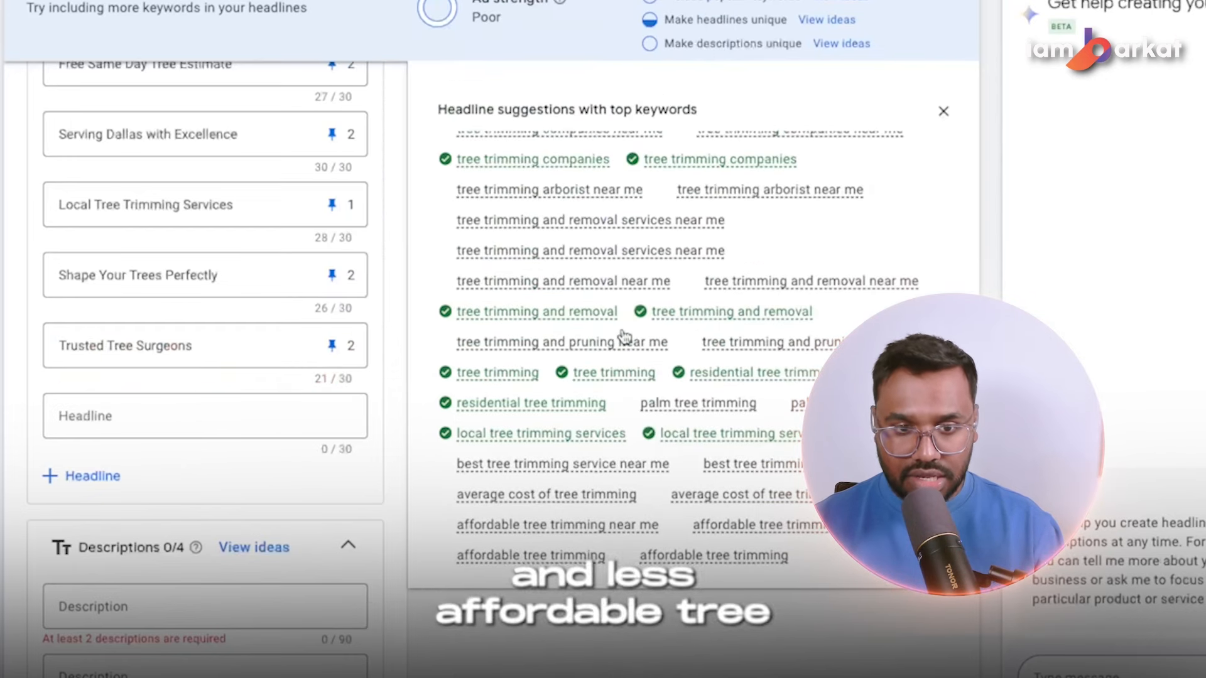
- Copy the suggested keyword "affordable tree trimming near me" into the eleventh headline
scroll(631, 399, "down", 1)
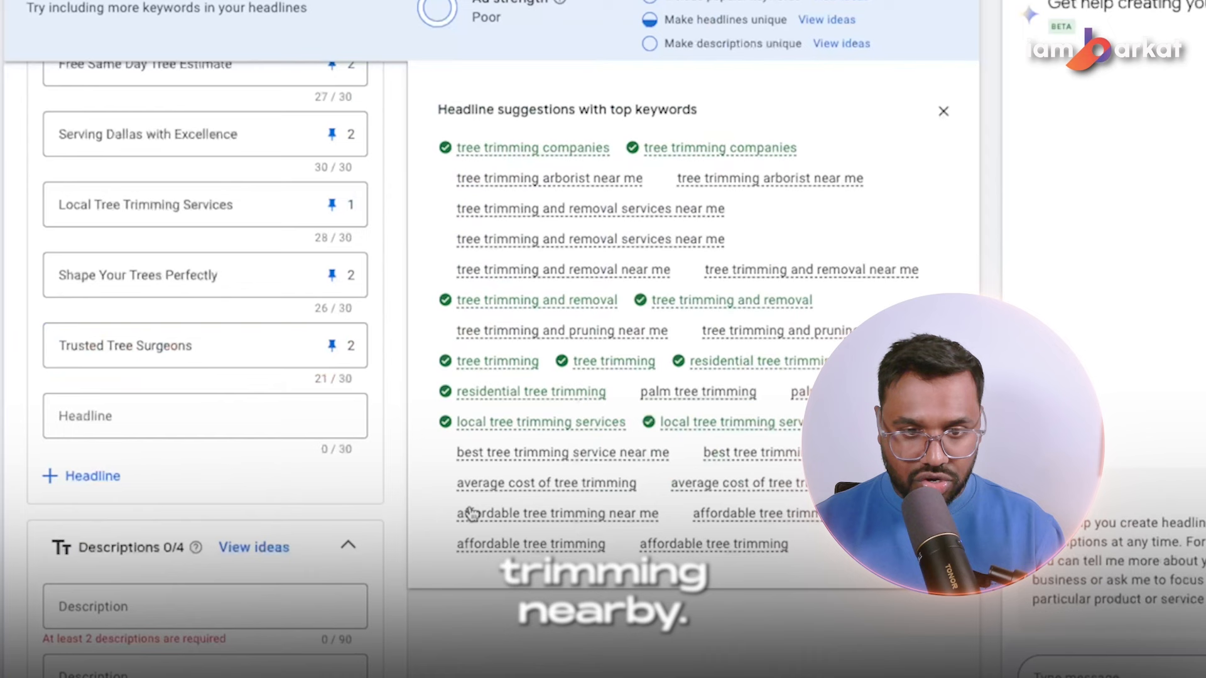
left_click_drag(453, 526, 650, 525)
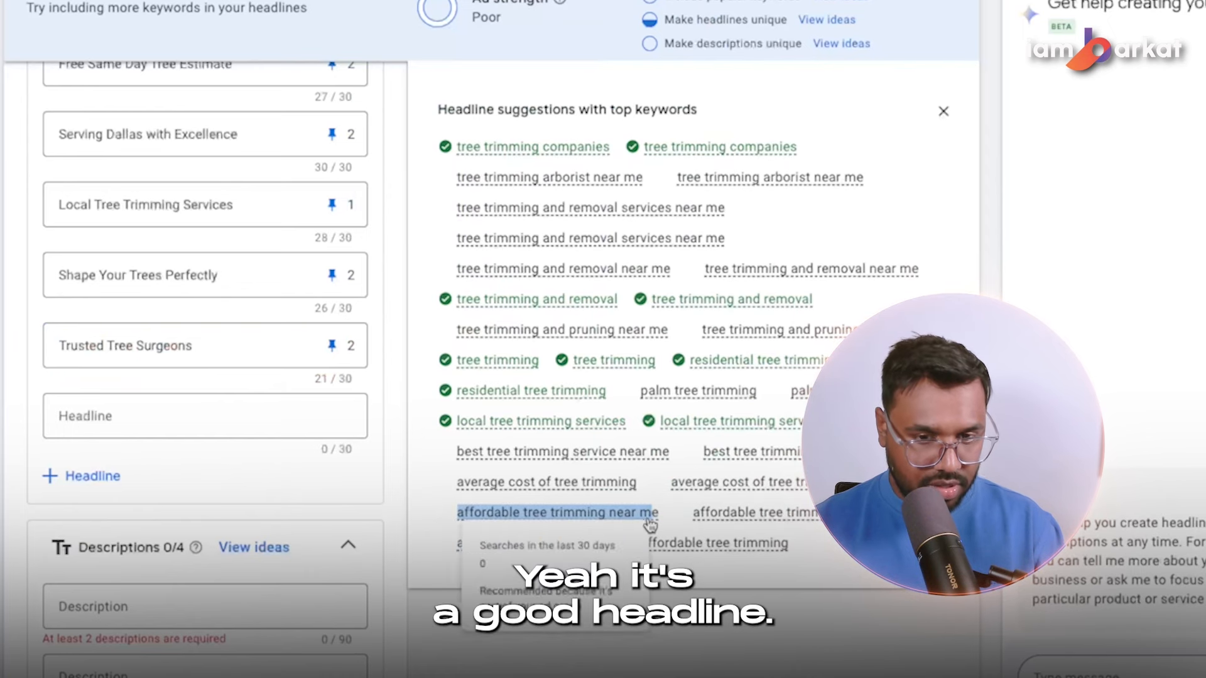
key("ctrl+c")
left_click(179, 401)
key("ctrl+v")
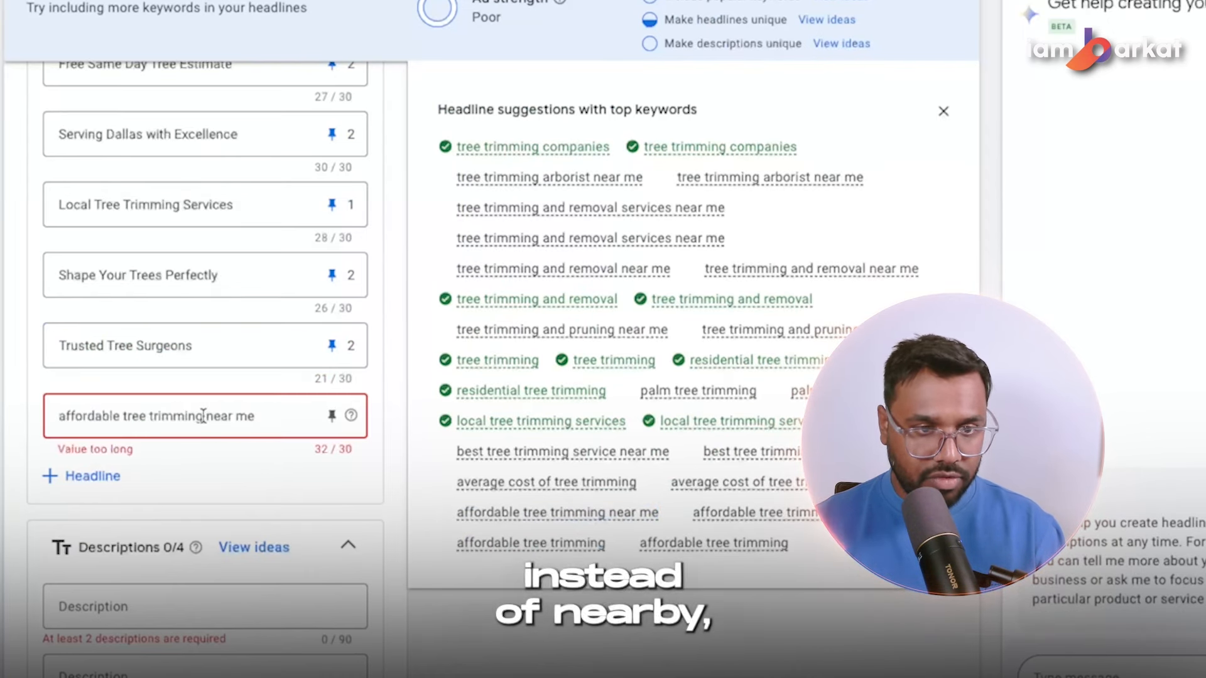
- Shorten the eleventh headline to "Affordable Tree Trimming" with capitalized words and pin it to position 1
left_click_drag(206, 415, 302, 432)
key("BackSpace")
type("Ne")
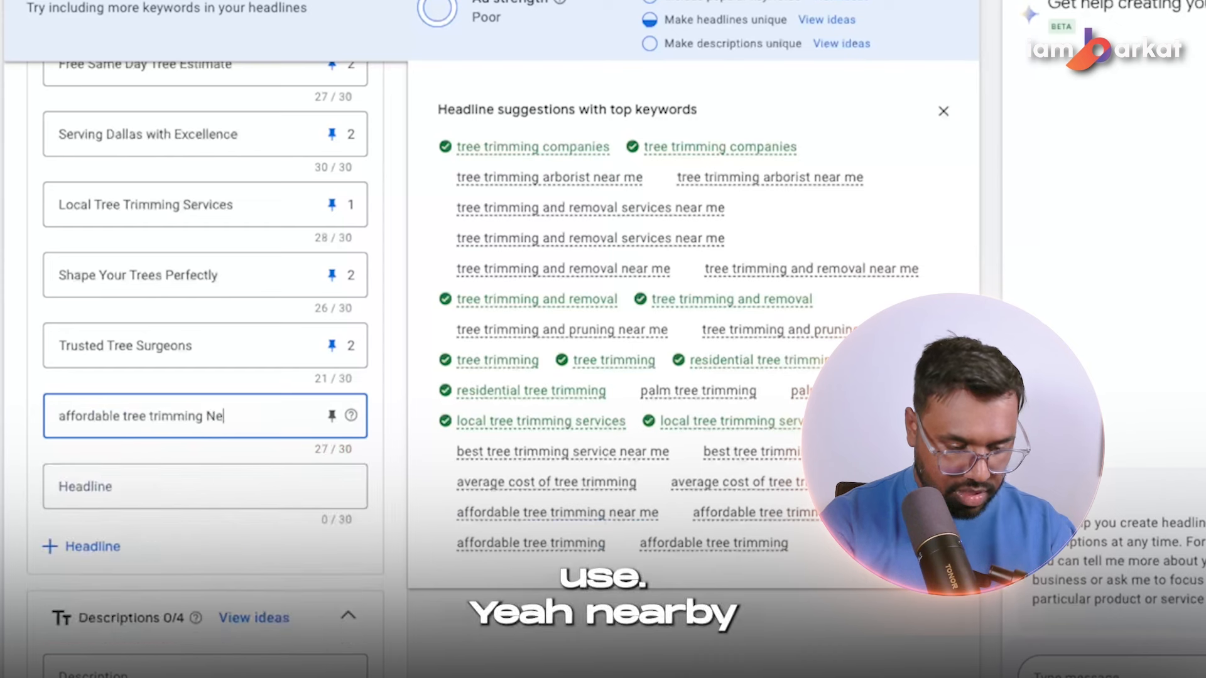
type("arbt")
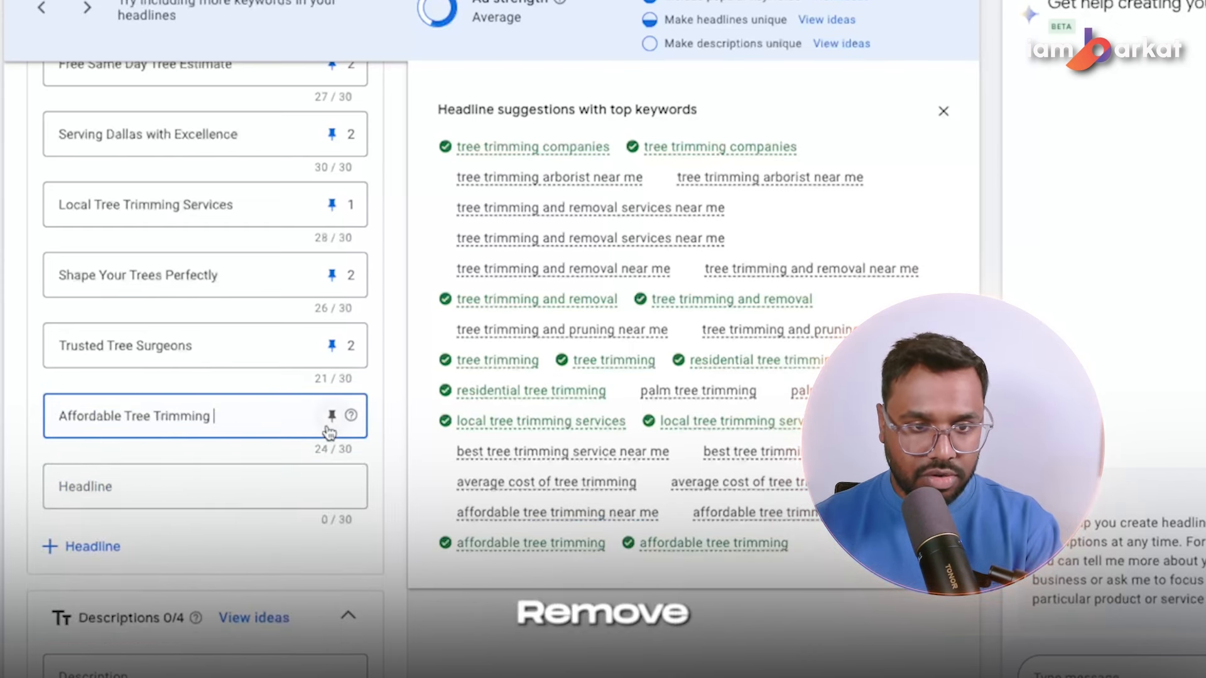
left_click(331, 416)
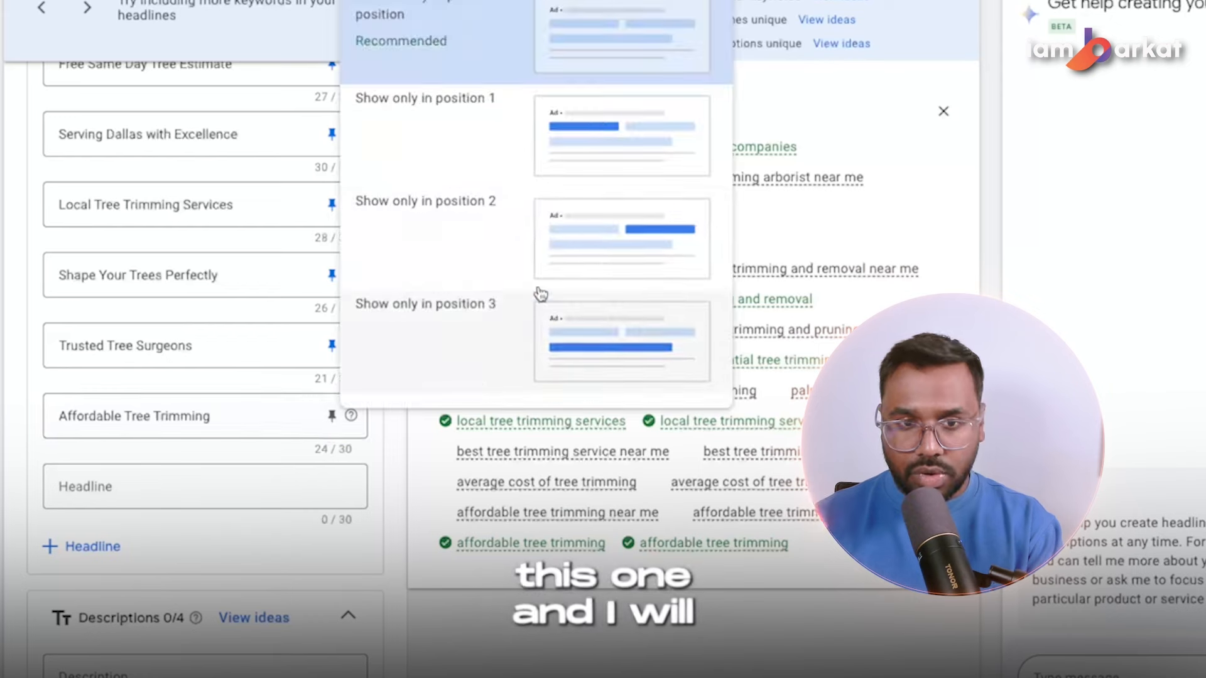
left_click(502, 191)
- Add three more blank headline fields and copy "Book Your Free Tree Estimate" from the spreadsheet
scroll(236, 415, "down", 1)
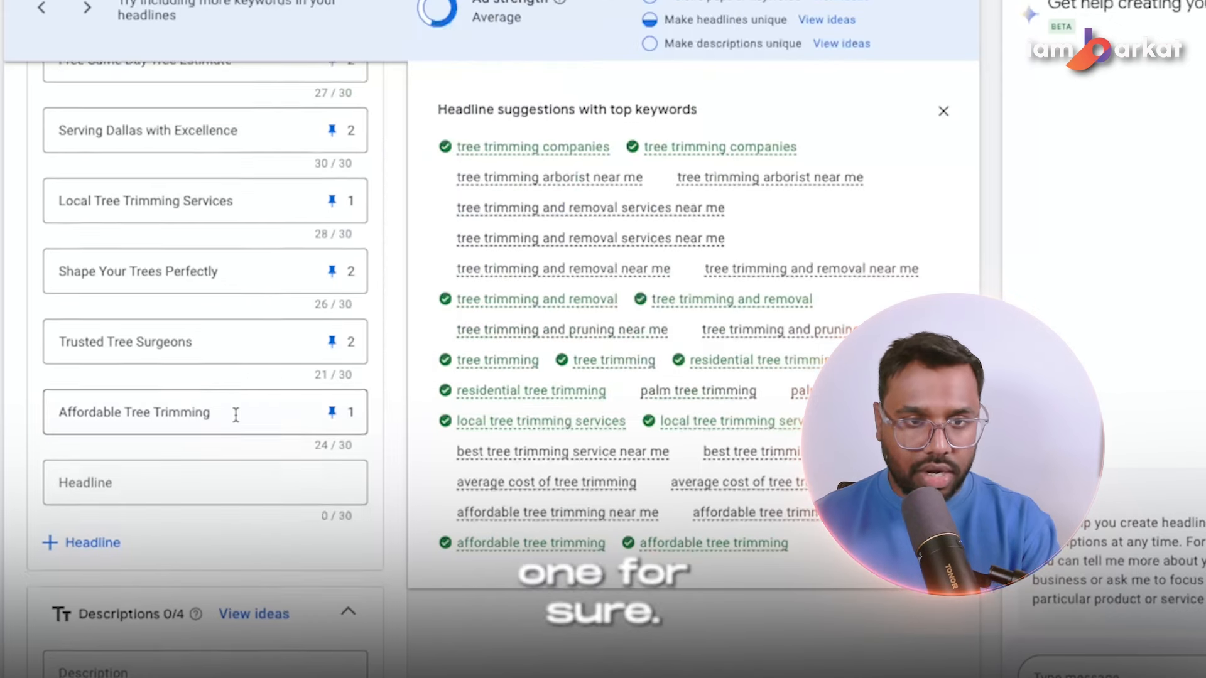
left_click(69, 533)
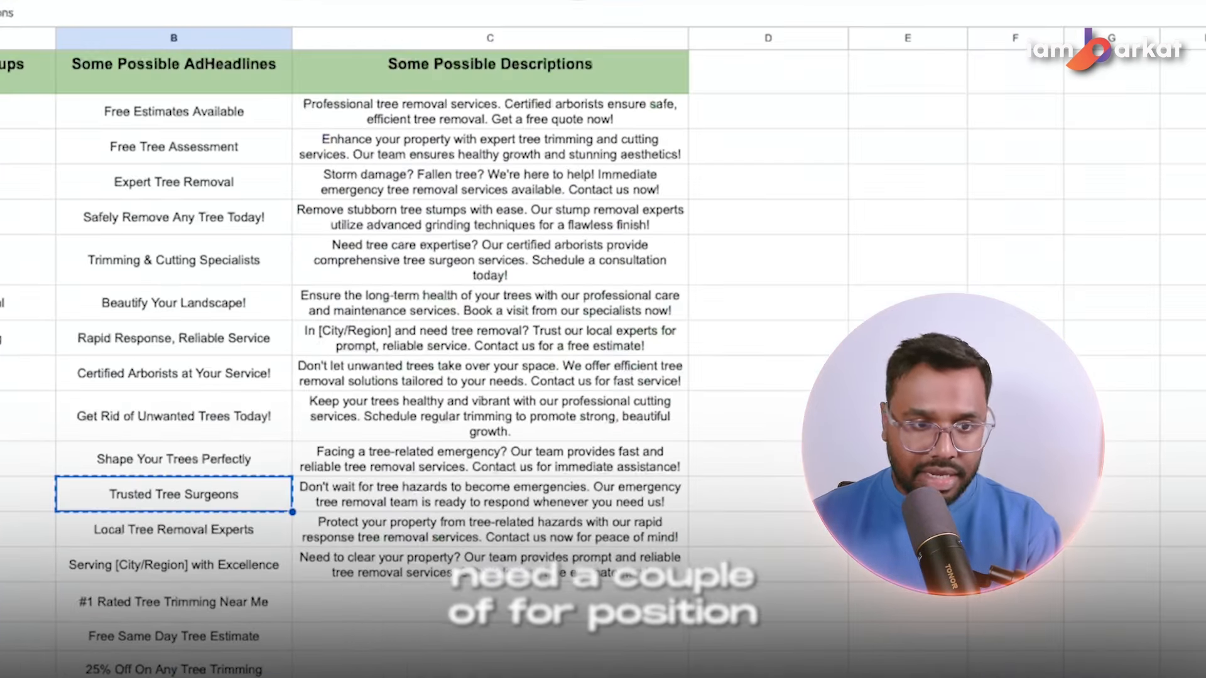
scroll(107, 591, "down", 2)
scroll(106, 590, "down", 1)
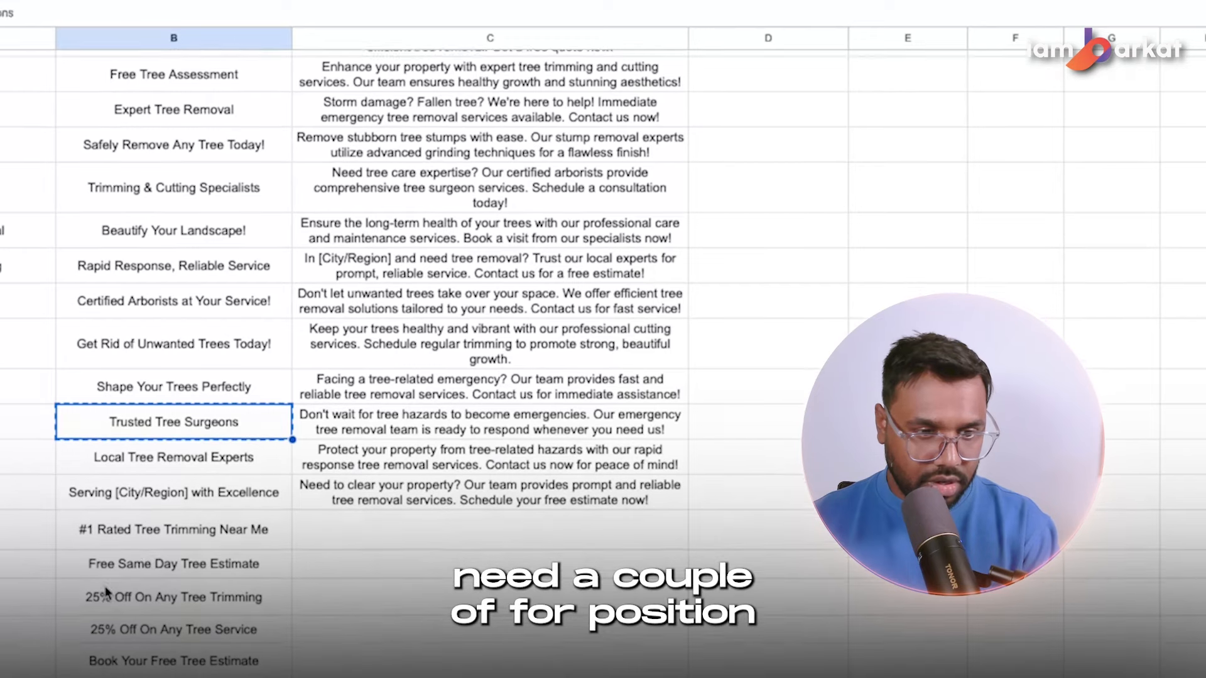
left_click(94, 649)
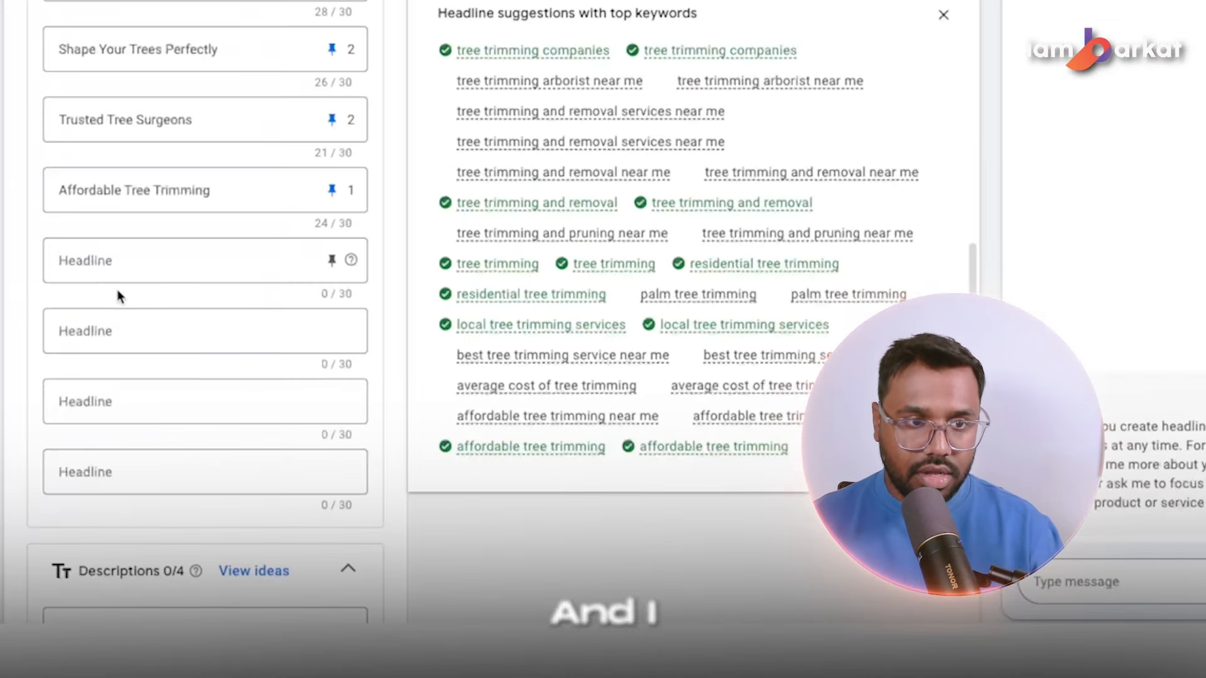
- Enter "Book Your Free Tree Estimate" as the twelfth headline and pin it to position 3
left_click(140, 253)
type("Book Your Free Tree Estimate")
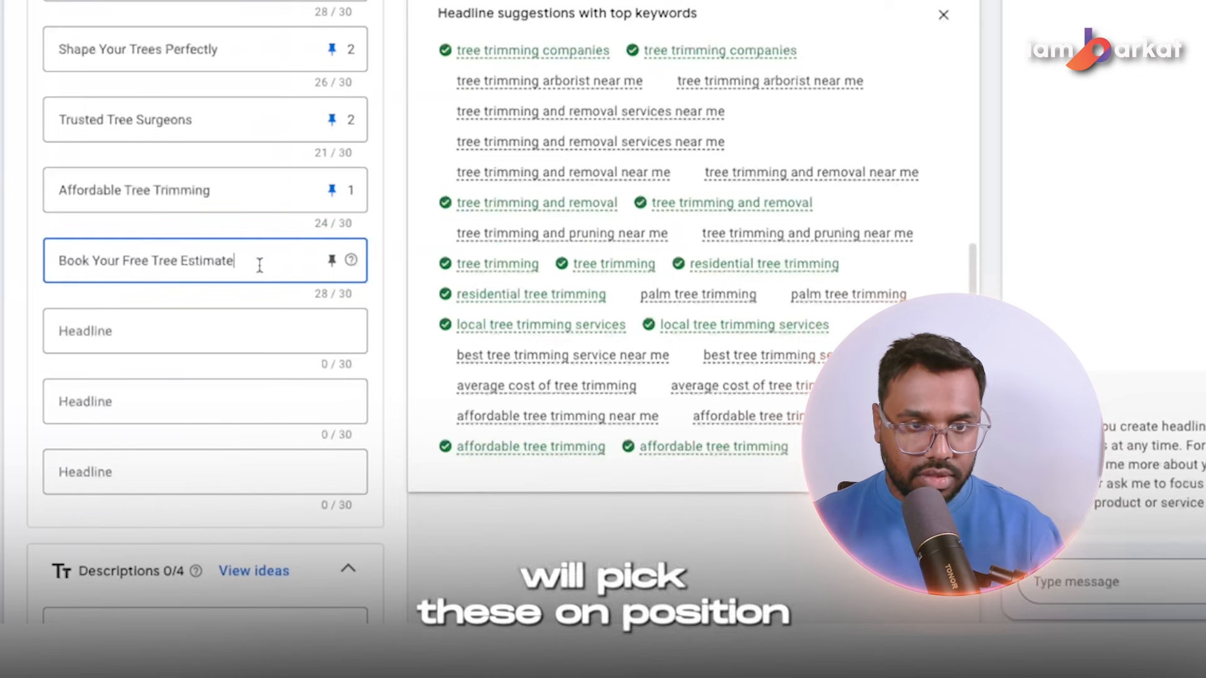
left_click(346, 271)
left_click(574, 195)
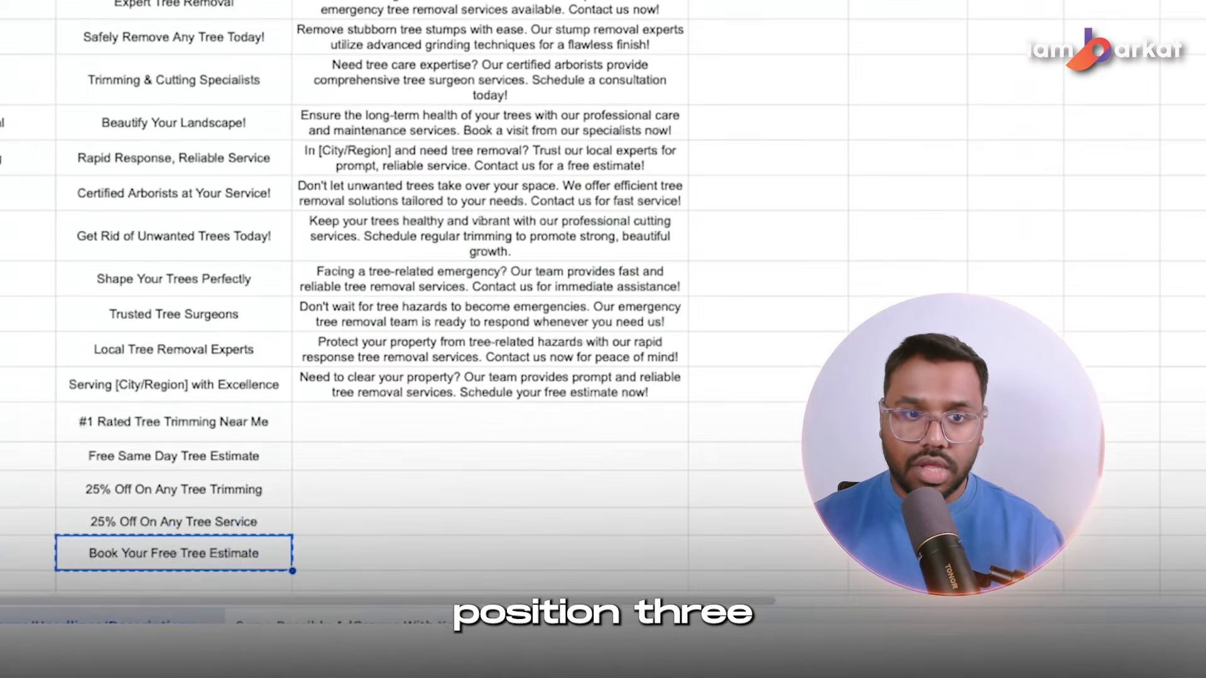
- Copy "Beautify Your Landscape" from the spreadsheet into the thirteenth headline without the exclamation mark and pin it to position 2
scroll(198, 317, "up", 3)
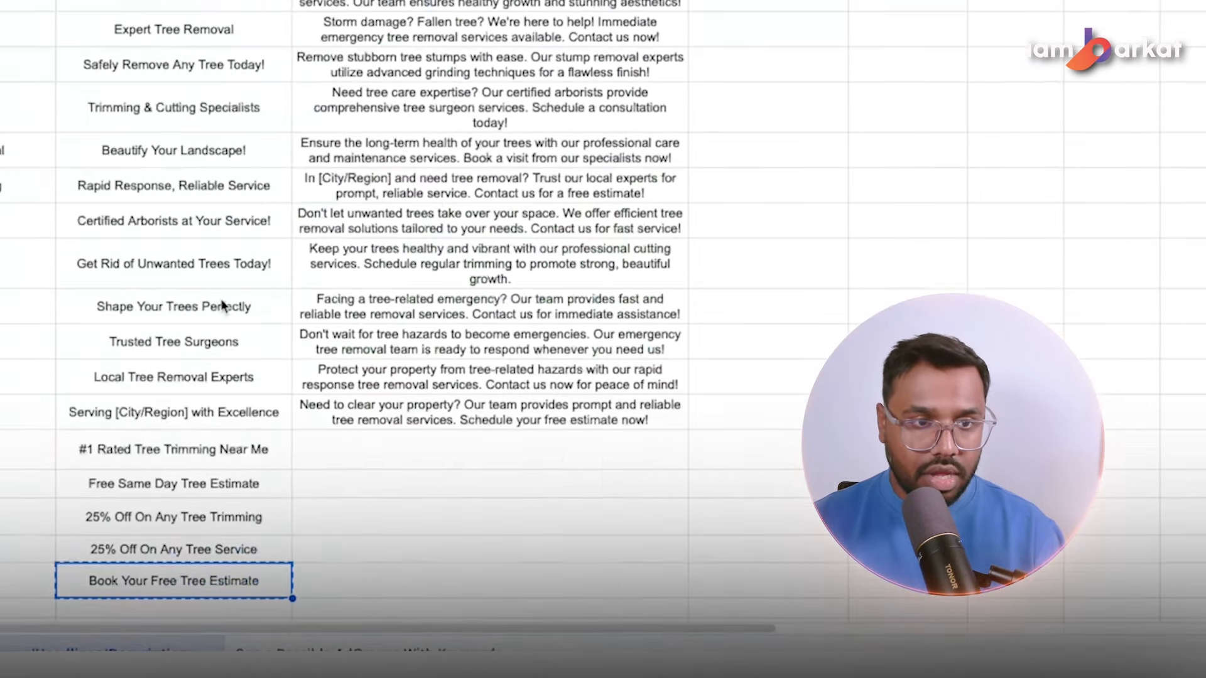
left_click(145, 245)
key("ctrl+c")
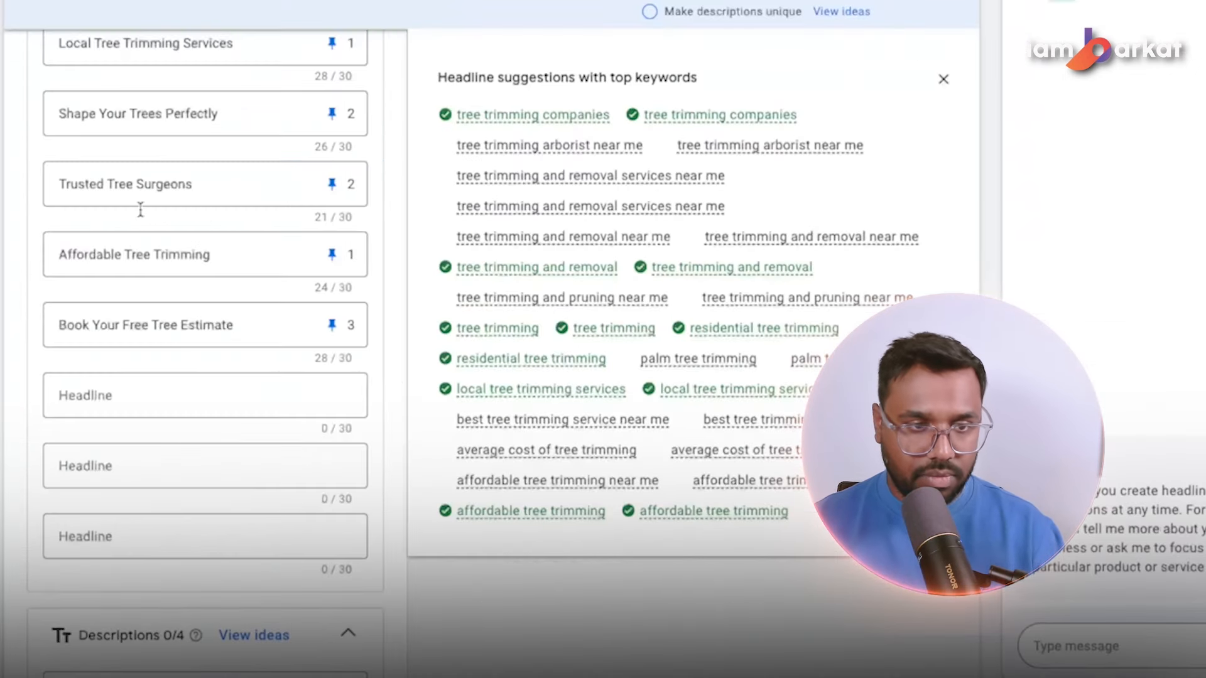
left_click(142, 390)
key("ctrl+v")
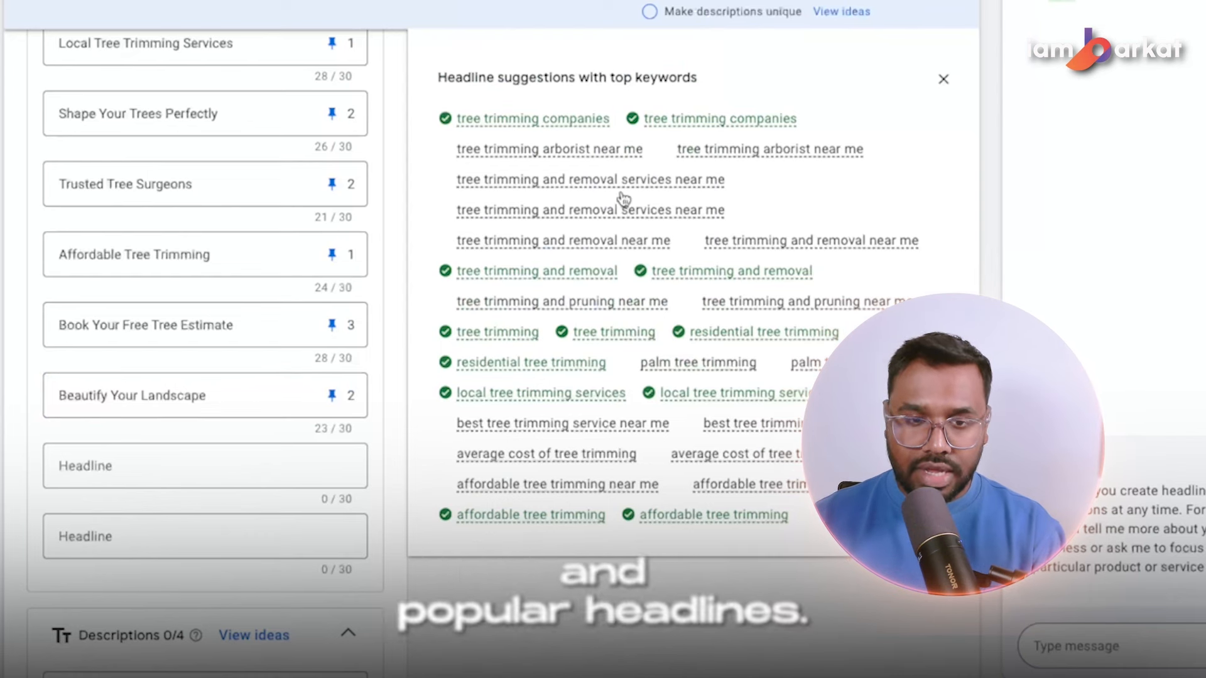
- Review the suggested top keywords for headlines to find those the existing headlines do not cover
scroll(623, 450, "down", 1)
scroll(560, 203, "up", 2)
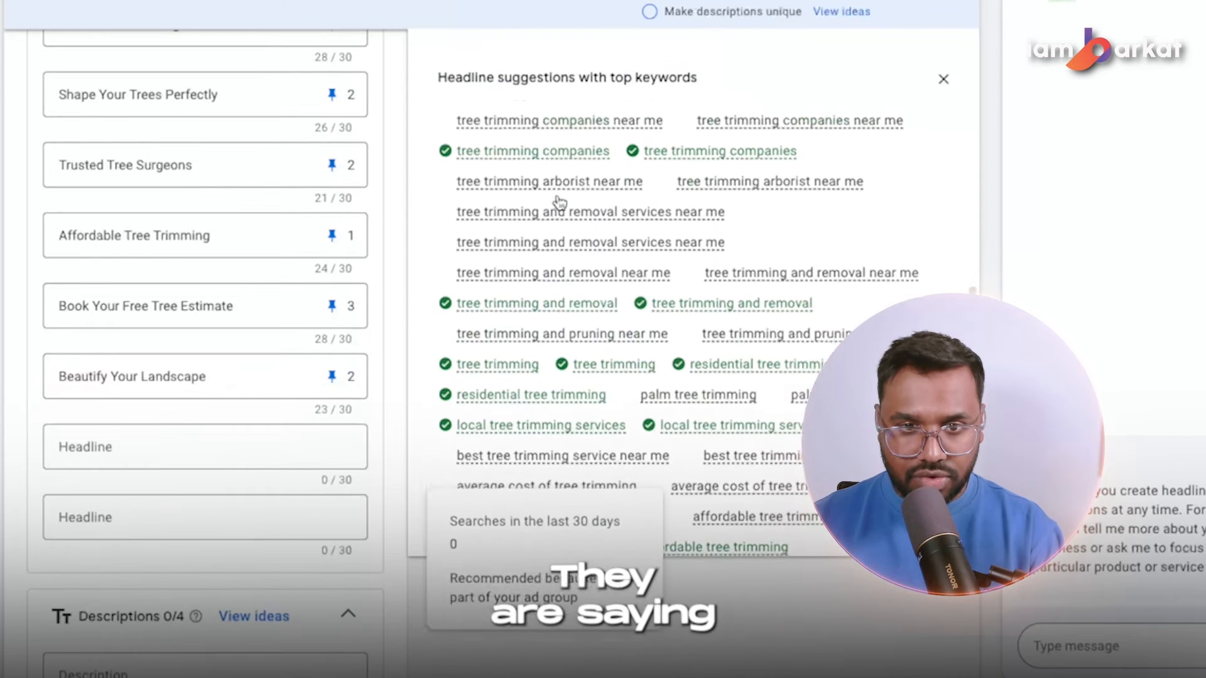
scroll(560, 203, "up", 2)
left_click(189, 446)
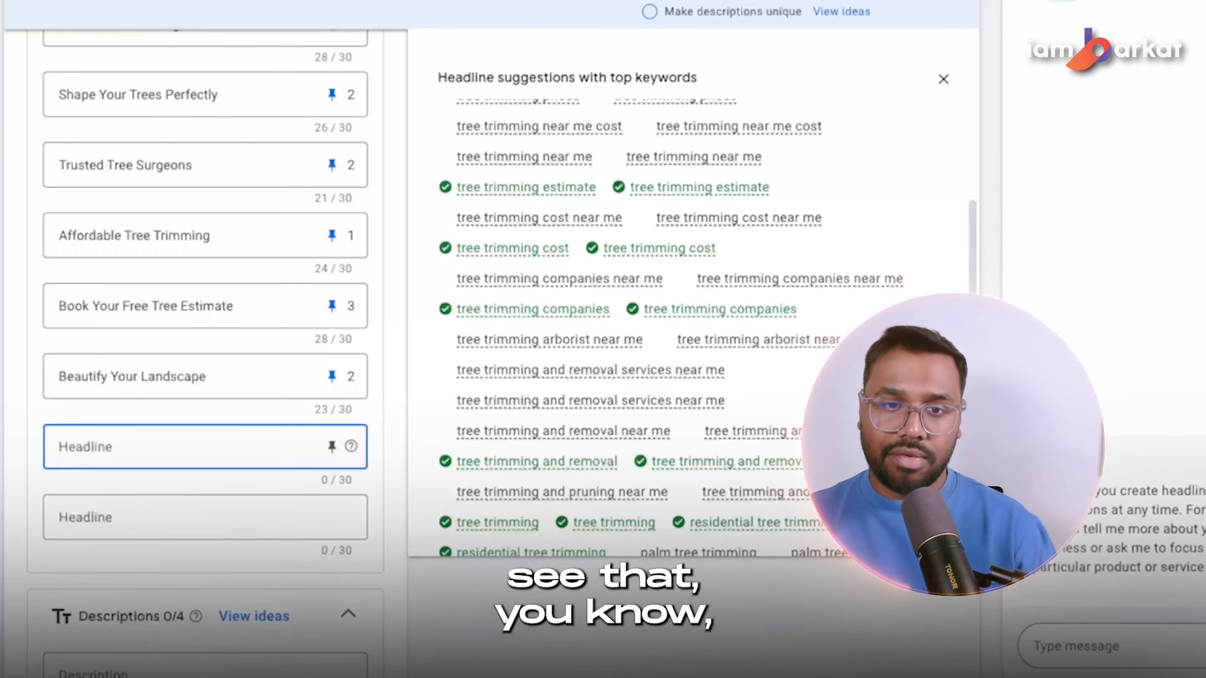
scroll(317, 275, "up", 3)
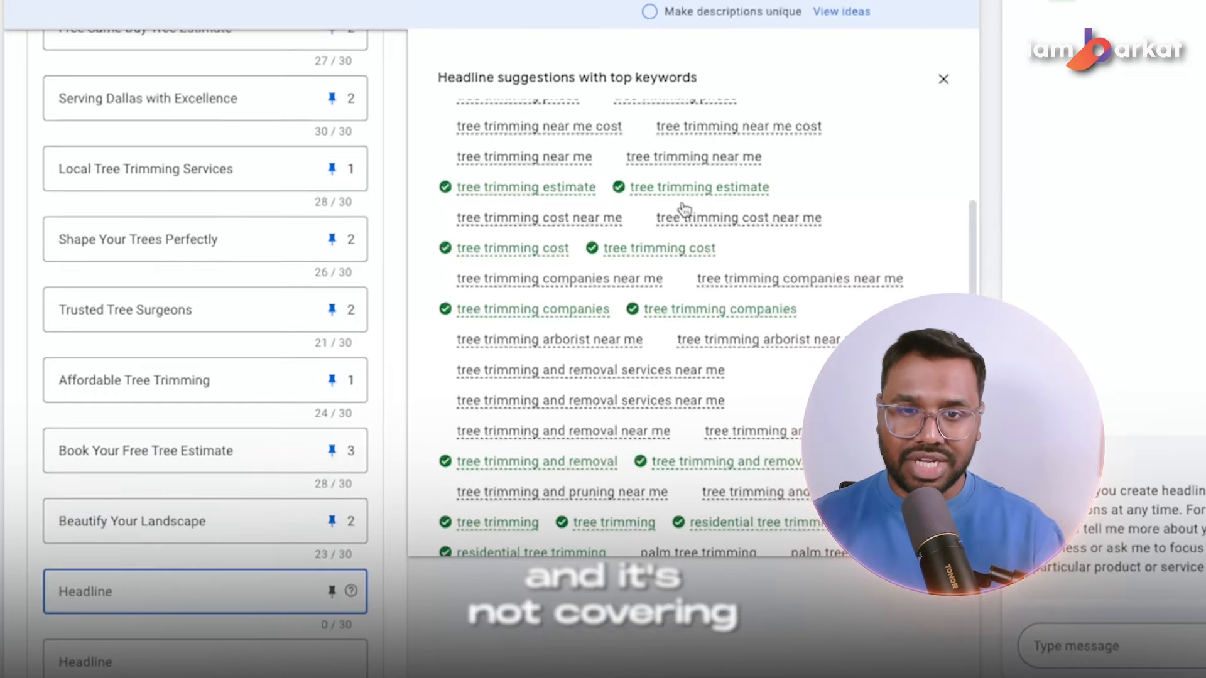
scroll(684, 209, "up", 3)
scroll(186, 400, "down", 1)
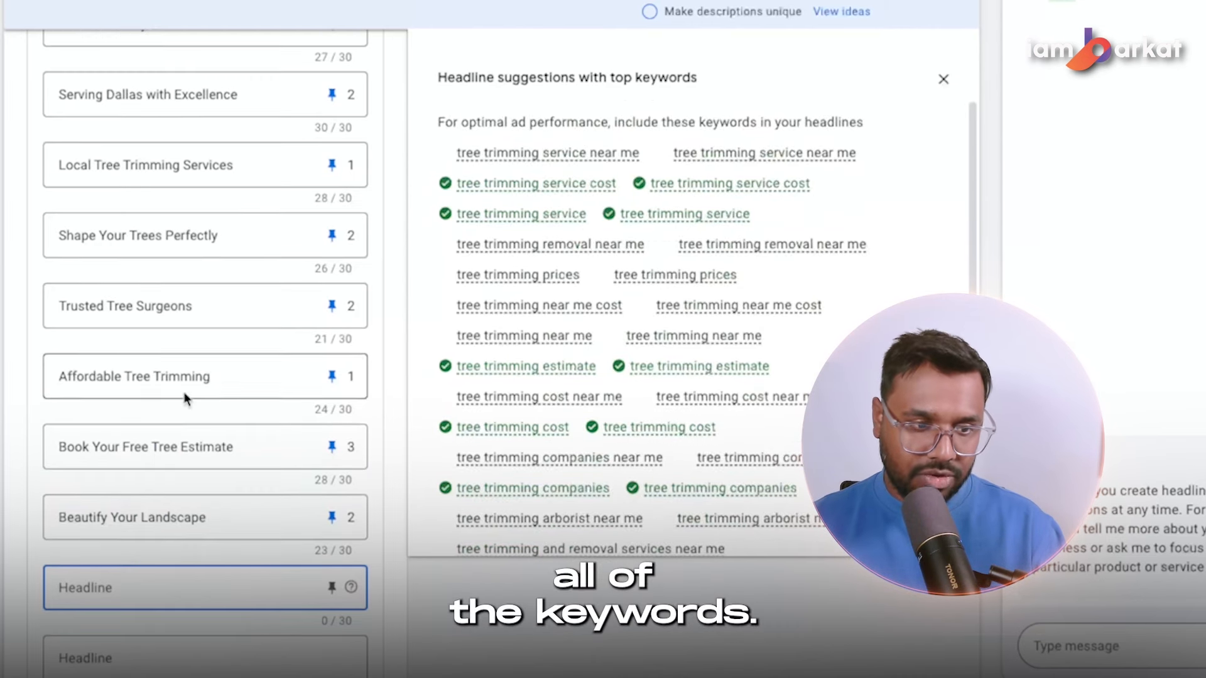
- Add a keyword insertion with default text "Best Tree Trimmers" in title case as the fourteenth headline and pin it to position 1
type("{")
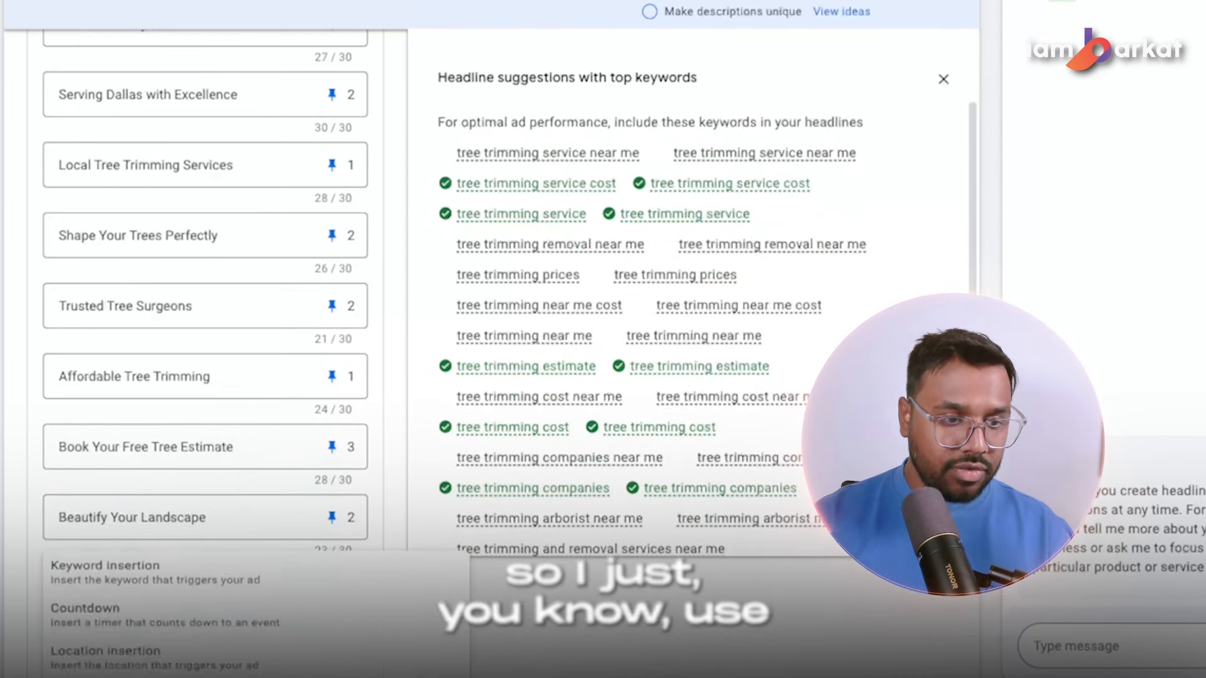
left_click(115, 461)
left_click(105, 454)
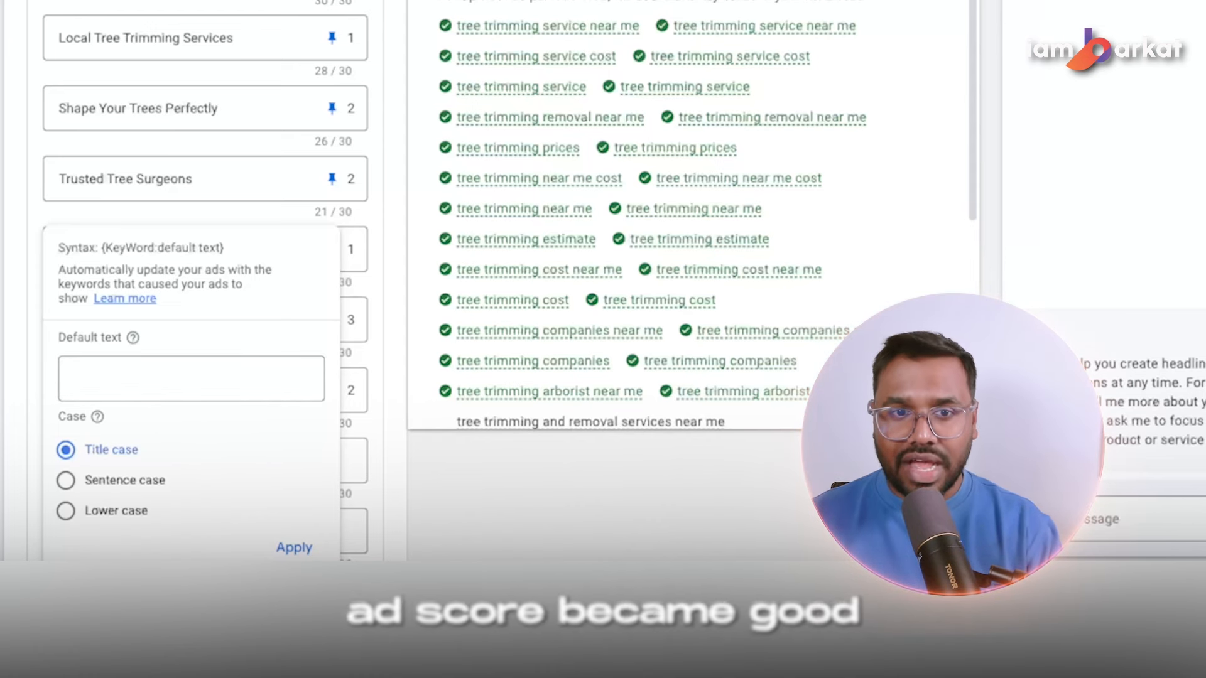
left_click(134, 381)
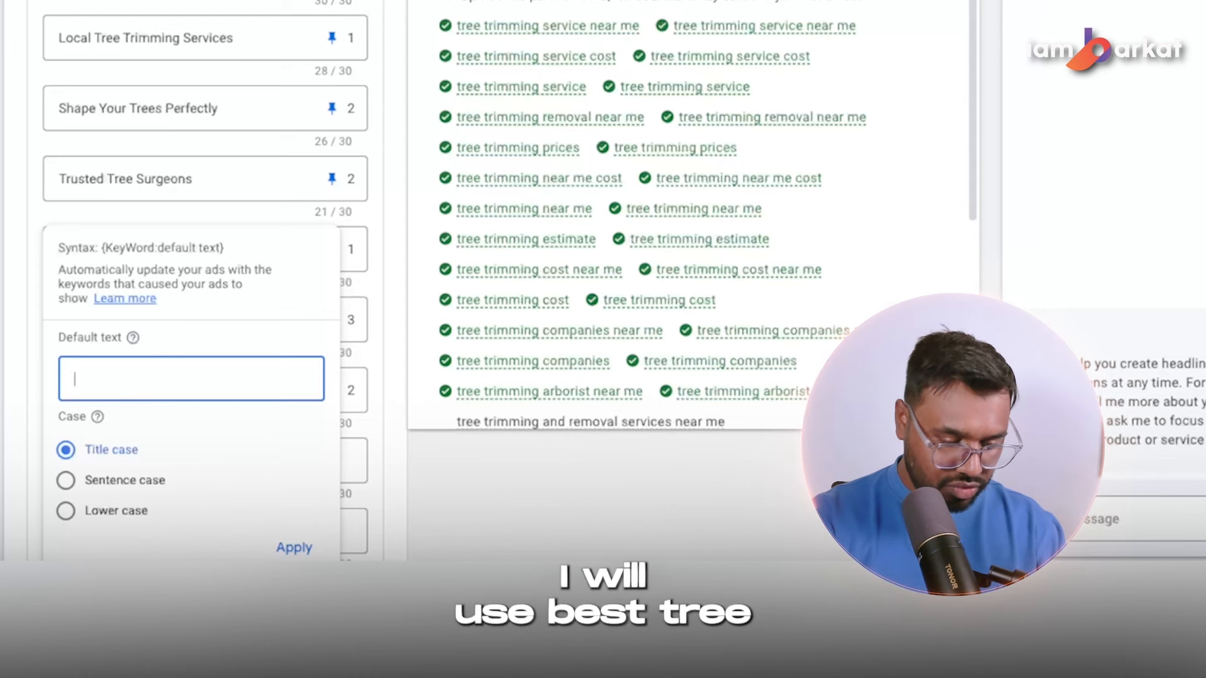
type("Best Tree Trimmers")
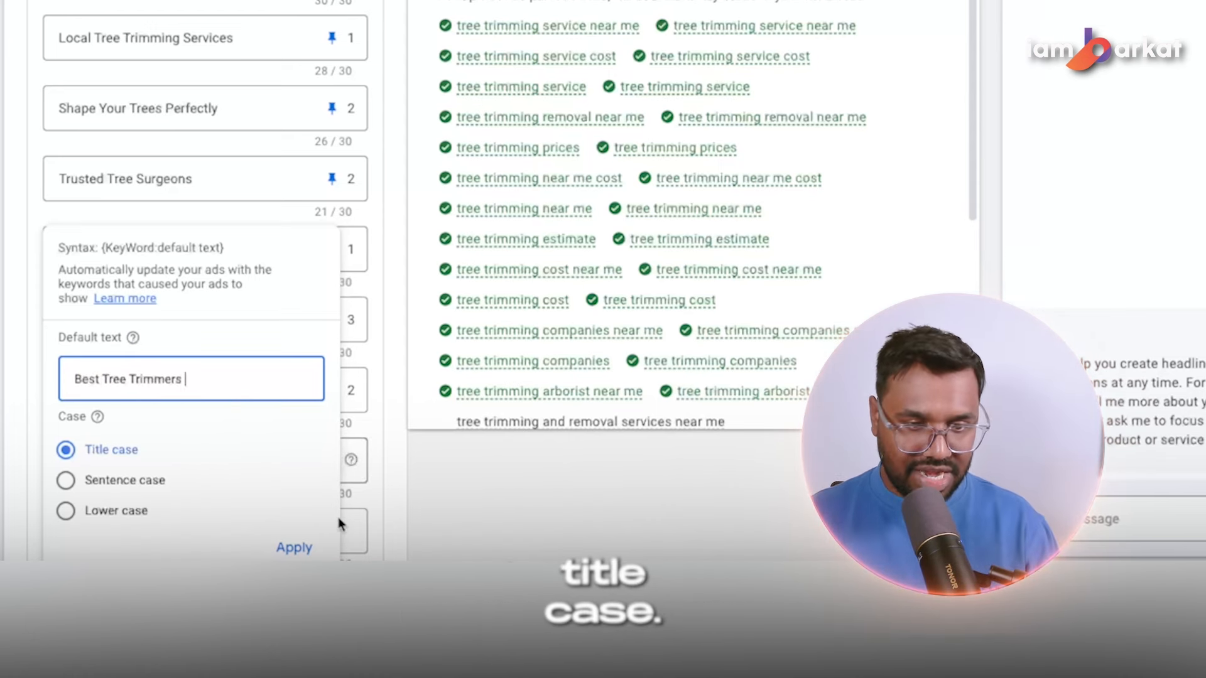
left_click(301, 554)
left_click(332, 460)
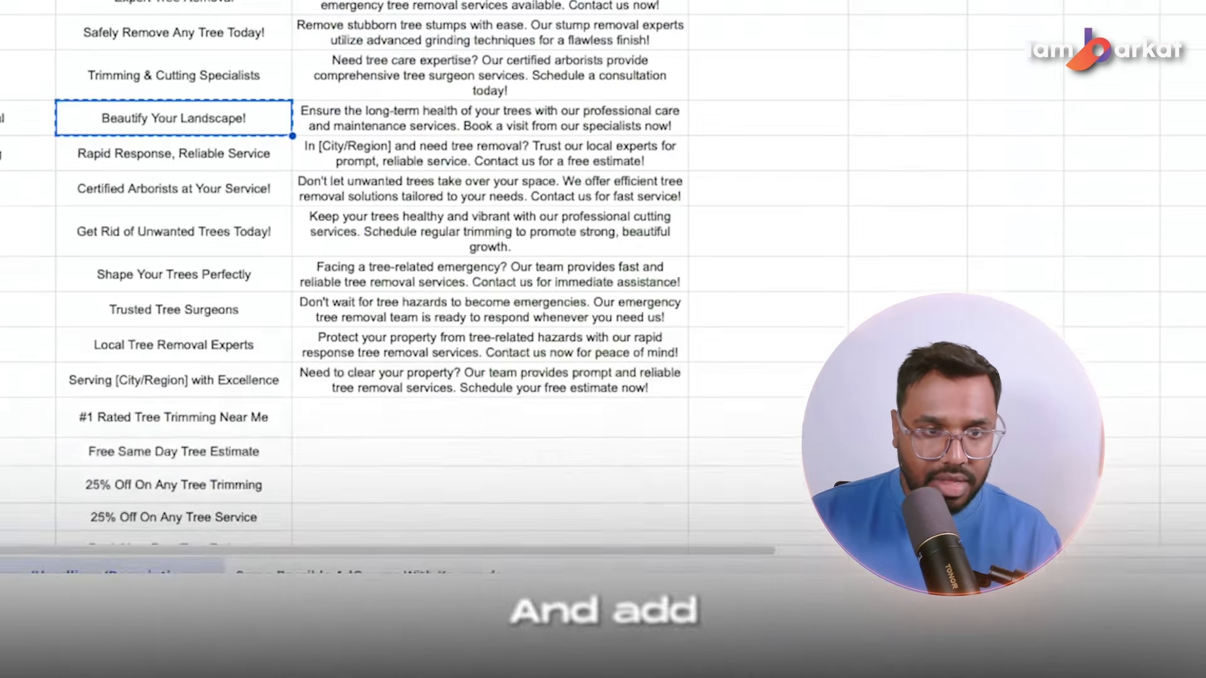
- Check the spreadsheet's headline ideas, then enter "Call Now For Free Estimate" as the fifteenth headline and pin it to position 3
scroll(167, 137, "up", 1)
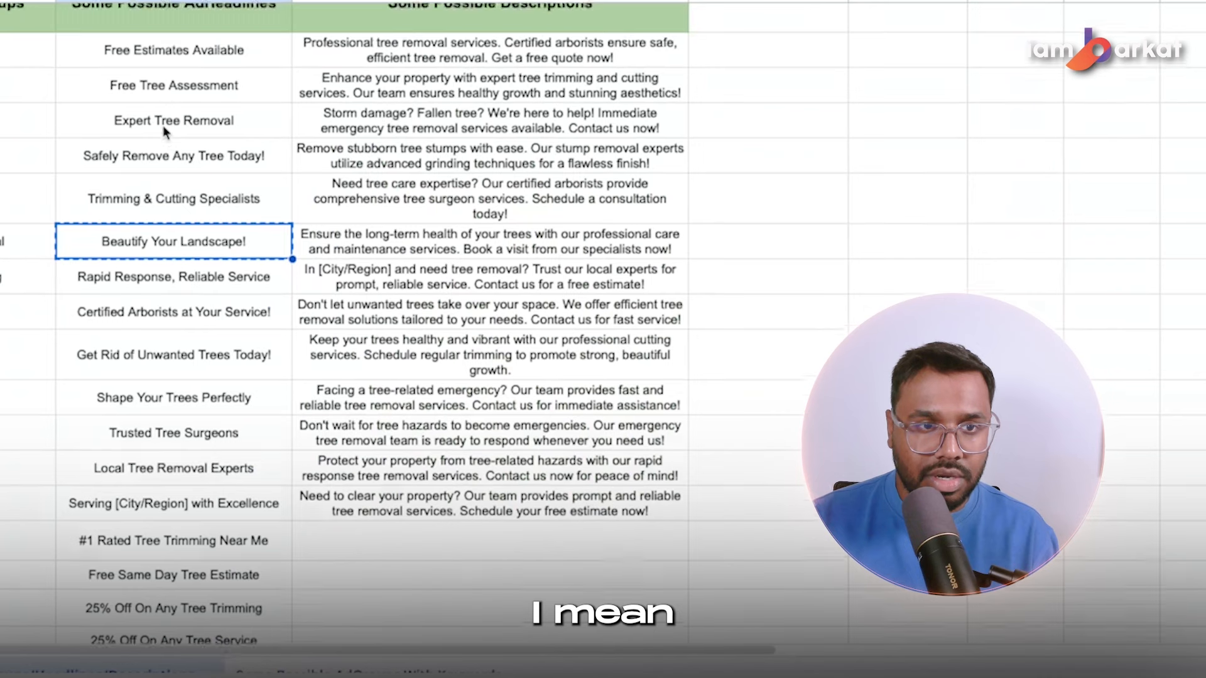
scroll(163, 126, "up", 1)
left_click(160, 77)
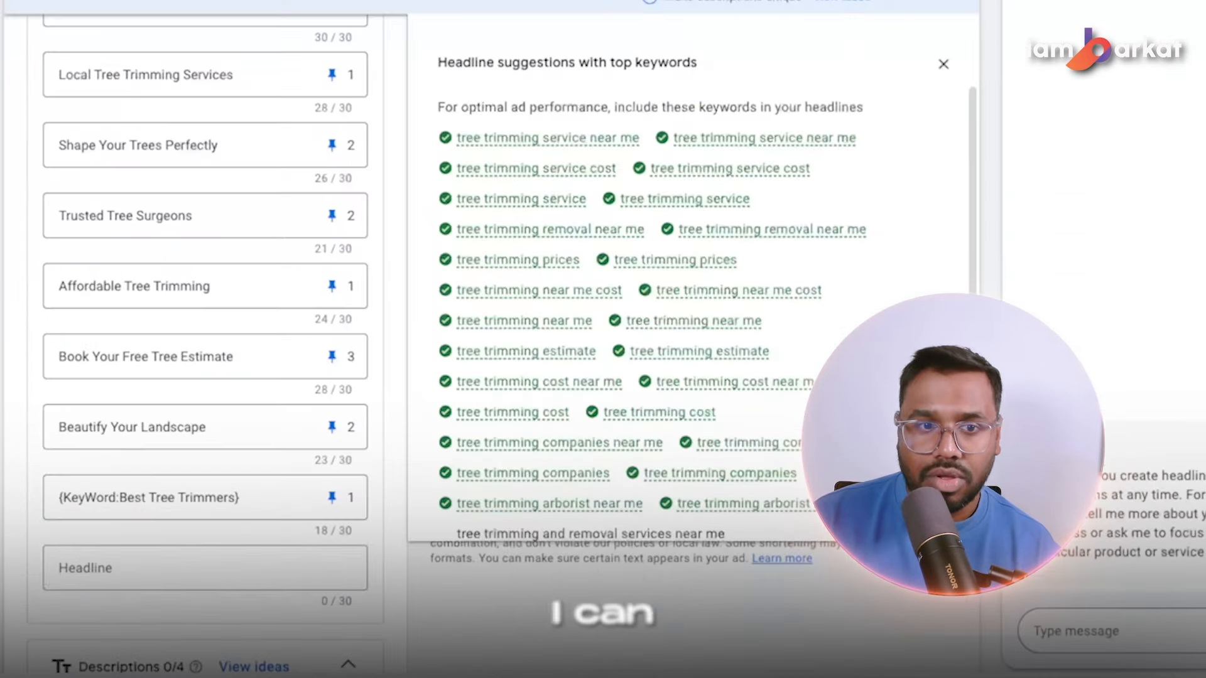
left_click(202, 639)
type("Call")
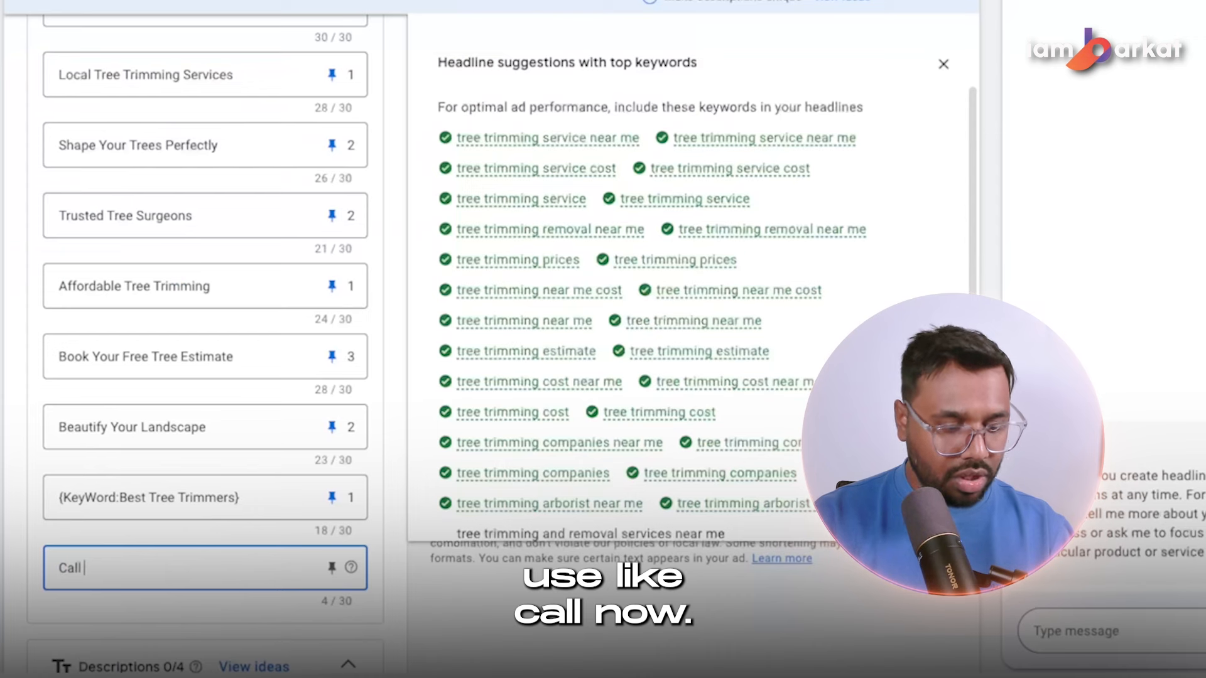
type(" Now For Free Estimate")
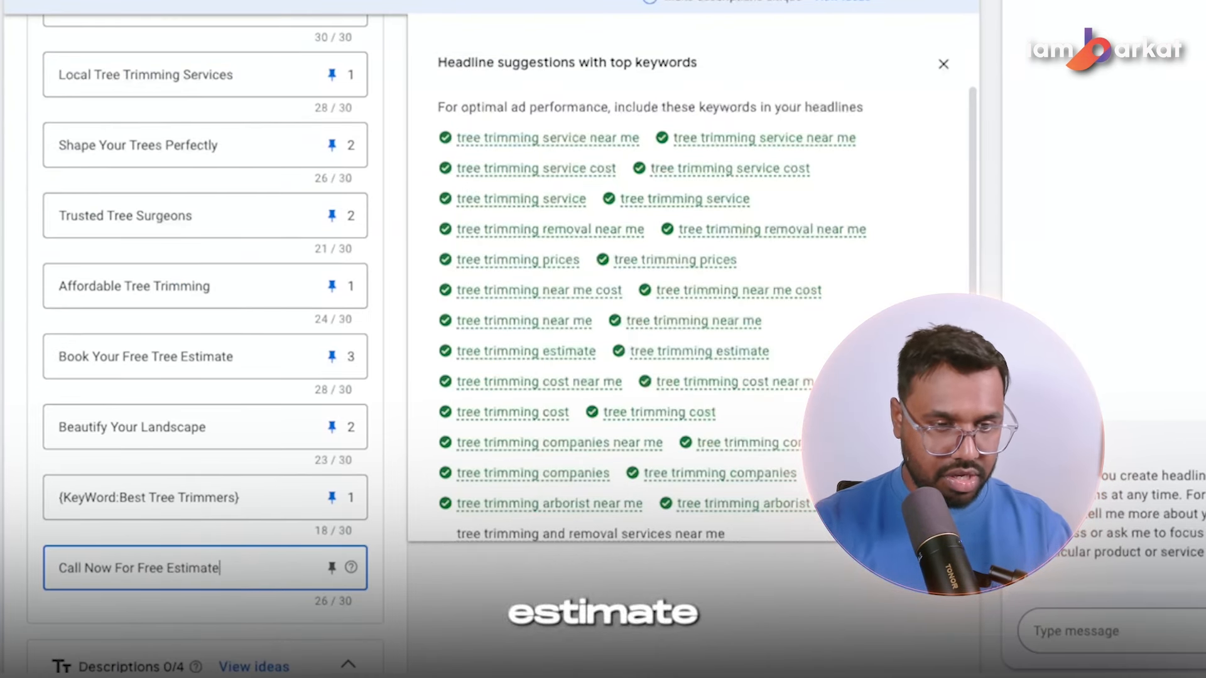
left_click(331, 568)
left_click(488, 481)
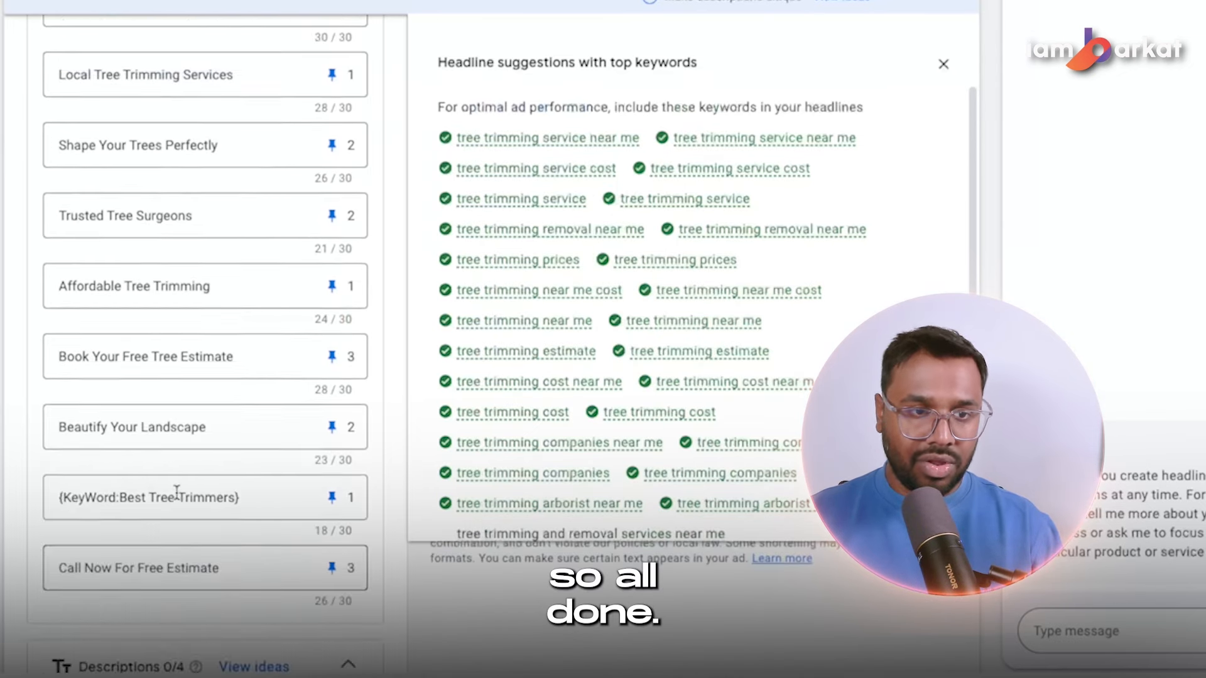
- Copy the spreadsheet description beginning "Enhance your property with expert tree trimming and cutting services" into the ad's first description
scroll(183, 377, "up", 5)
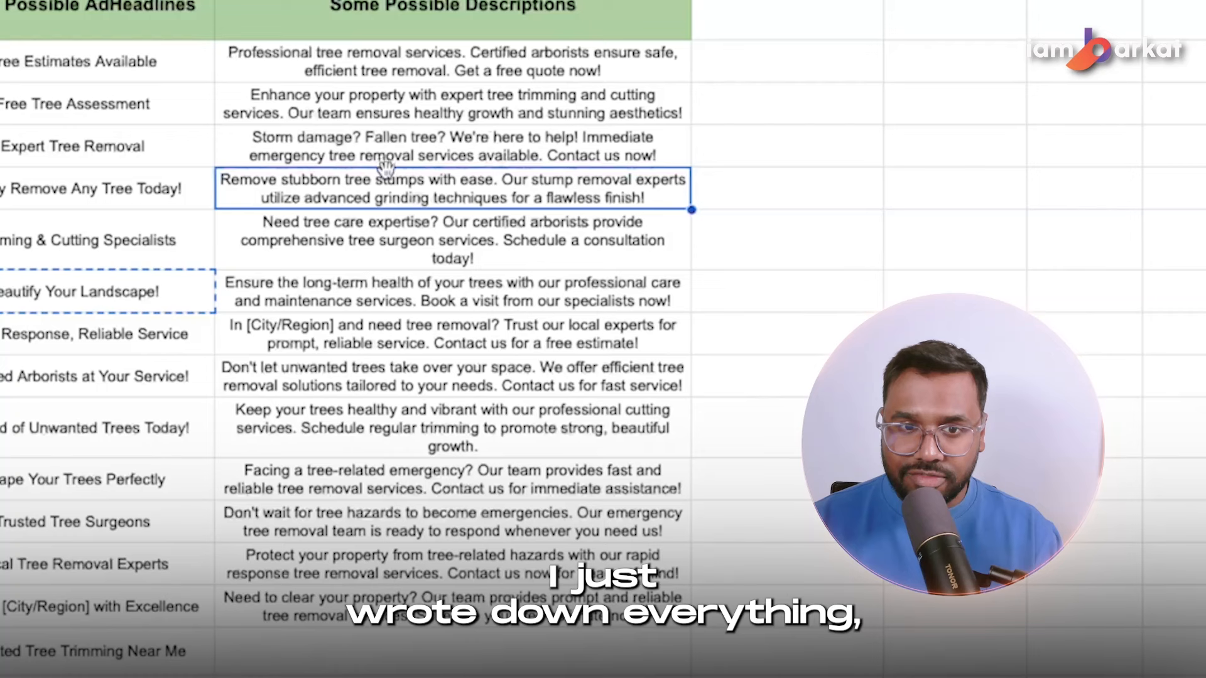
left_click(389, 100)
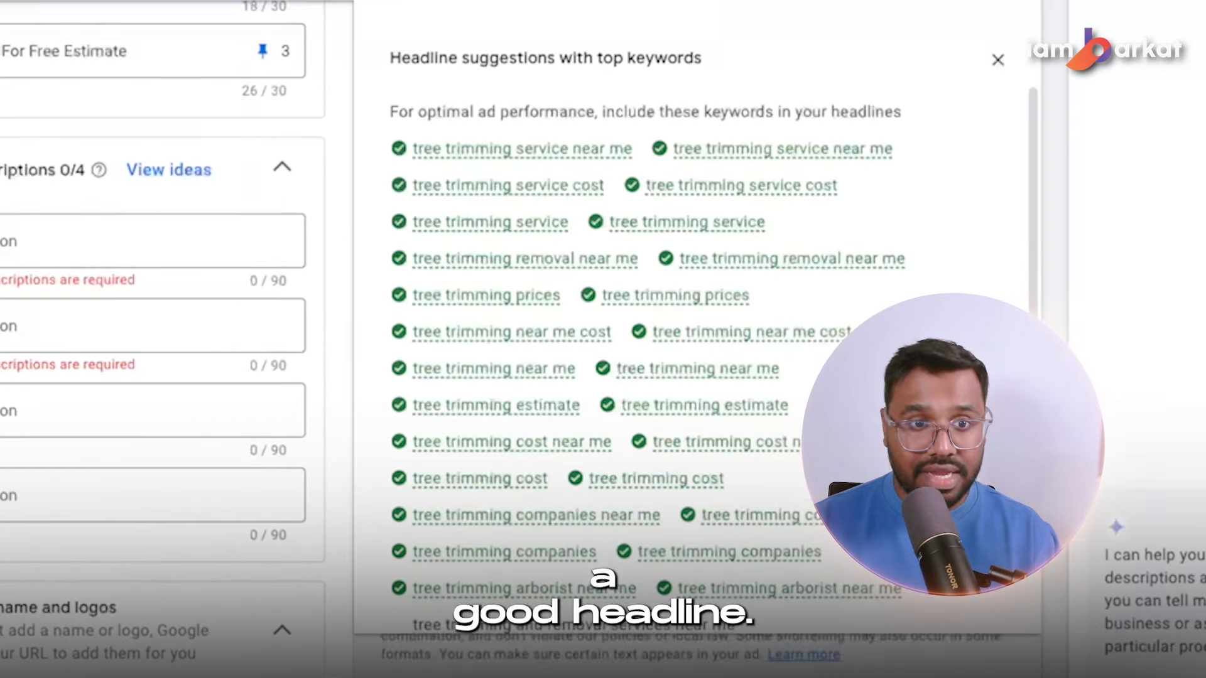
left_click(73, 242)
type("Enhance your property with expert tree trimming and cutting services. Our team ensures healthy growth and stunning aesthetics!")
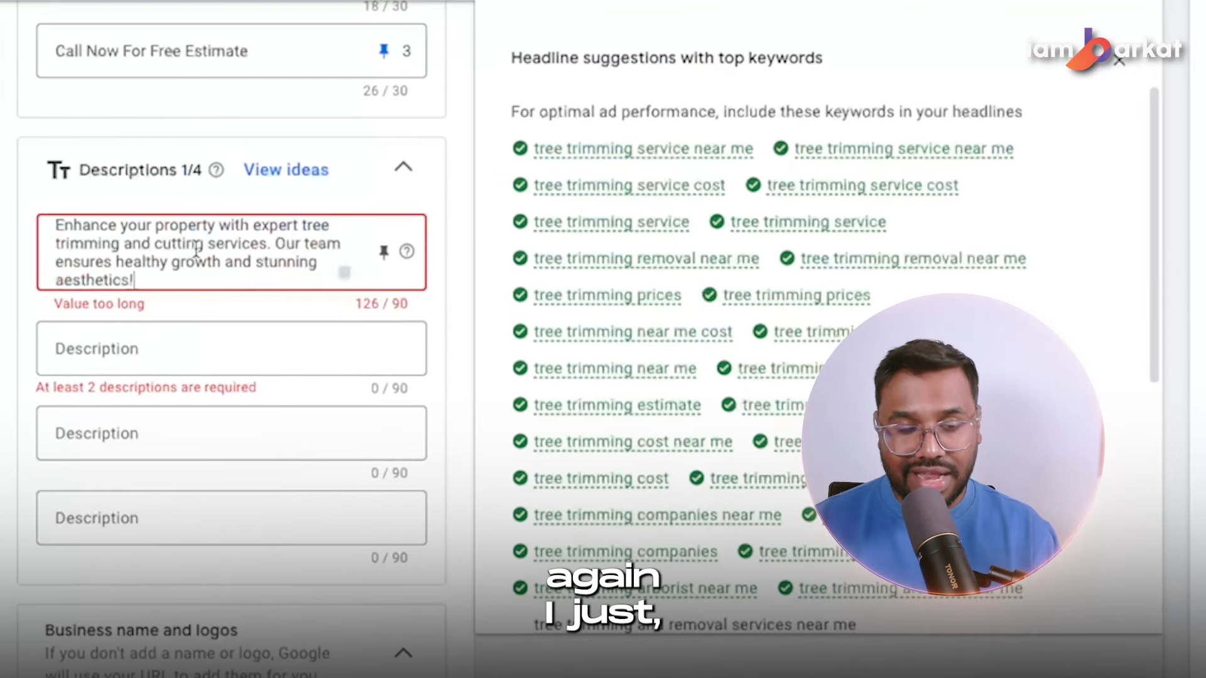
- Replace the first description's second sentence with "Call today." and pin the description to position 1
scroll(197, 250, "up", 1)
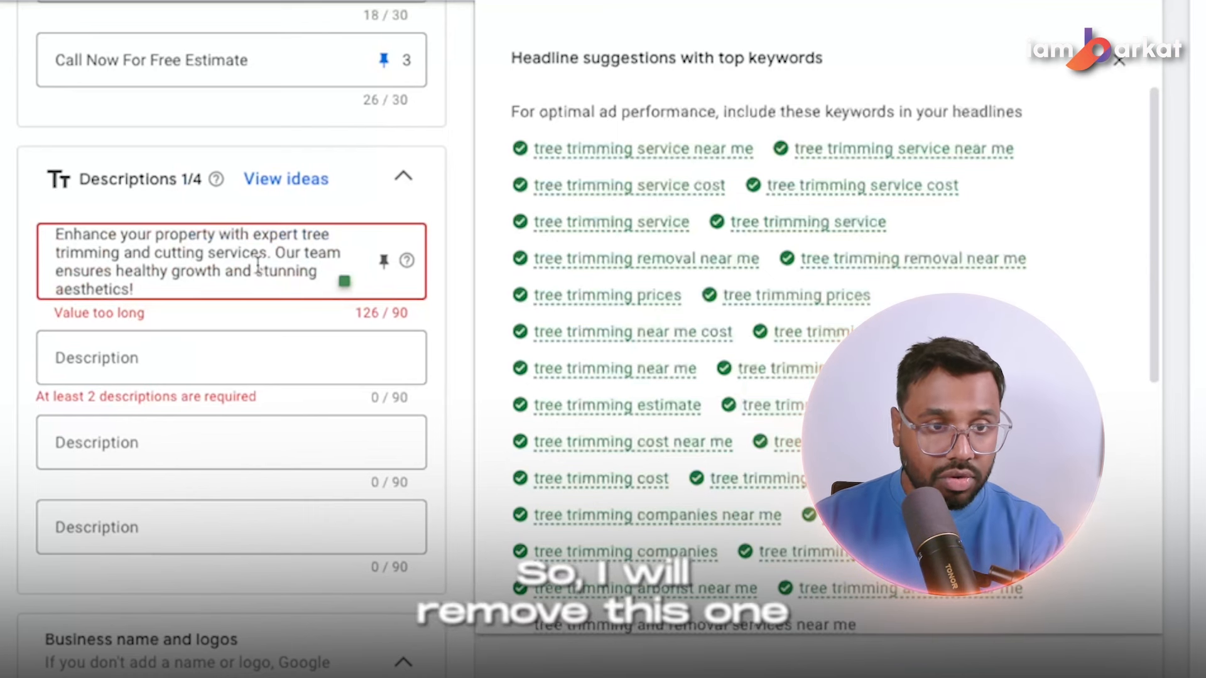
left_click_drag(277, 252, 289, 284)
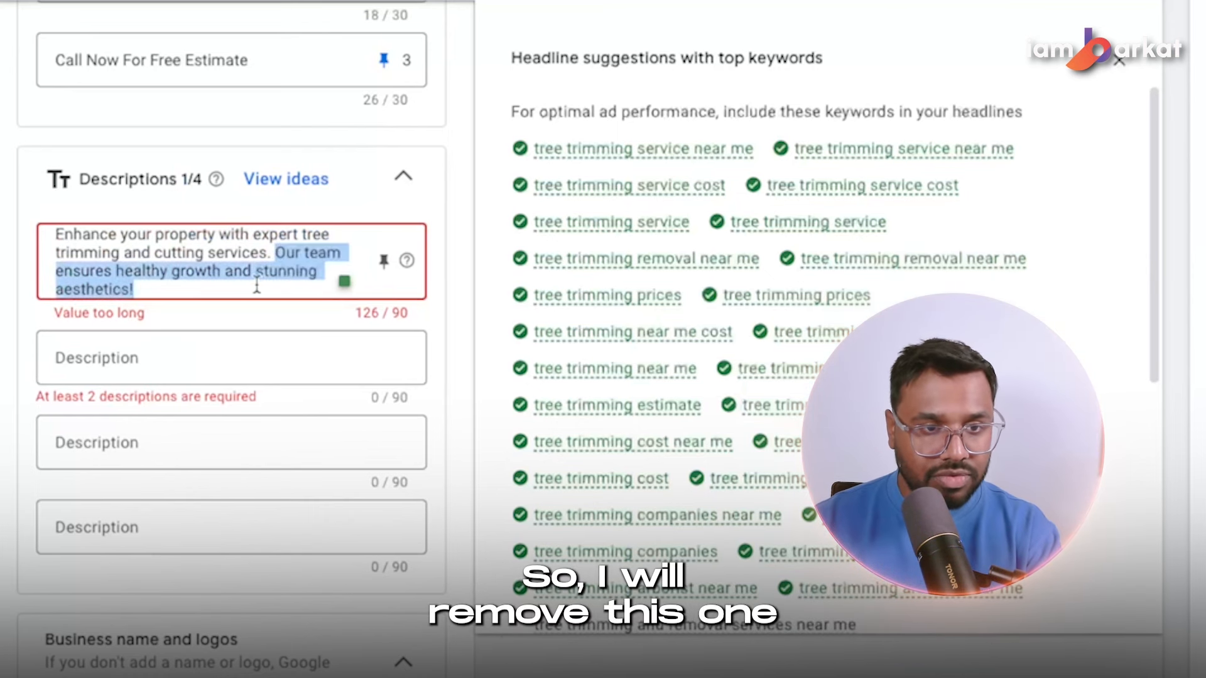
key("BackSpace")
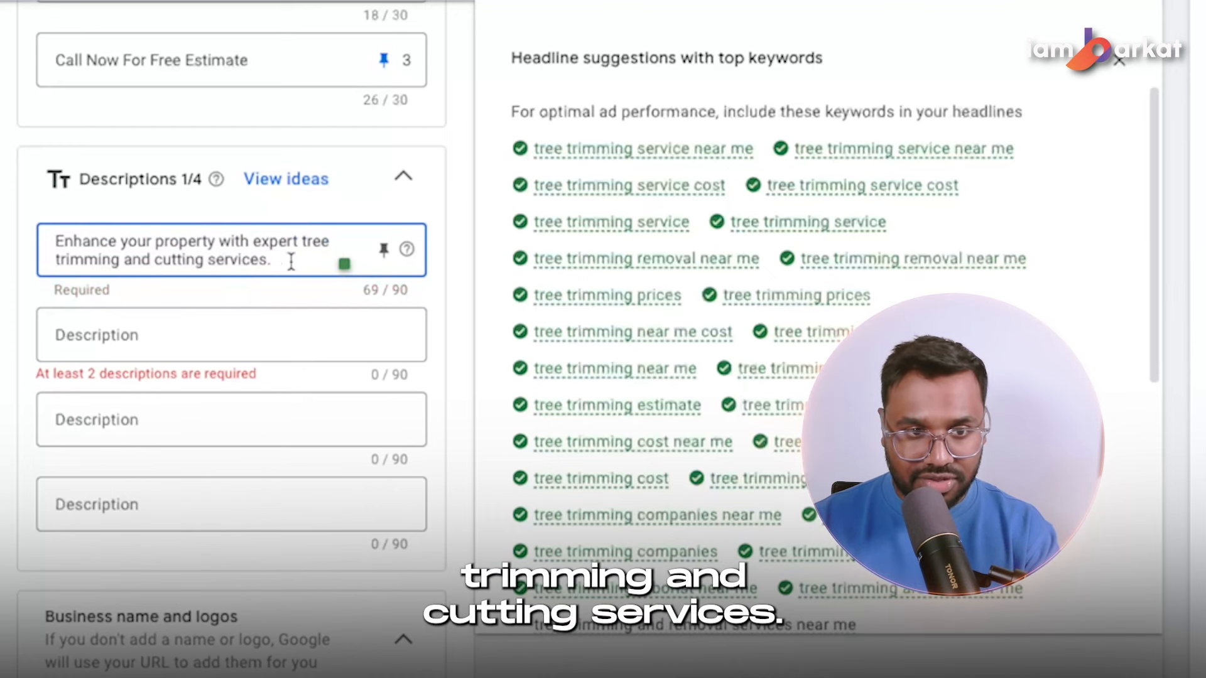
type("Call ")
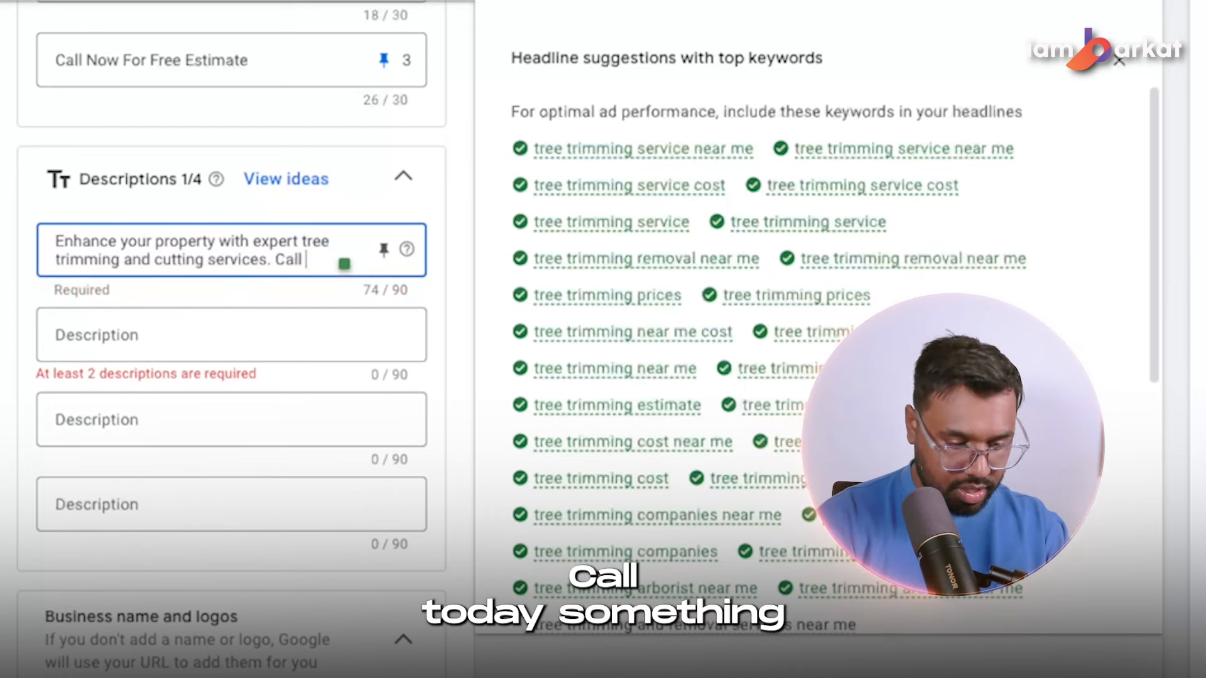
type("today.")
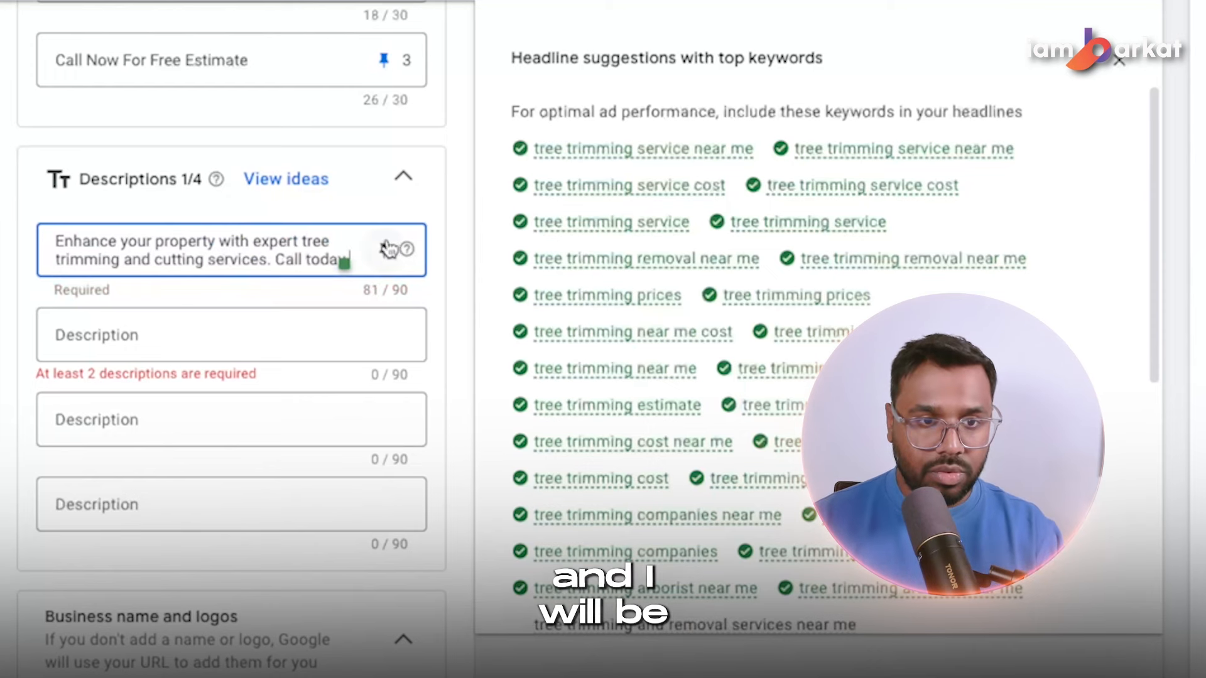
left_click(388, 249)
left_click(748, 512)
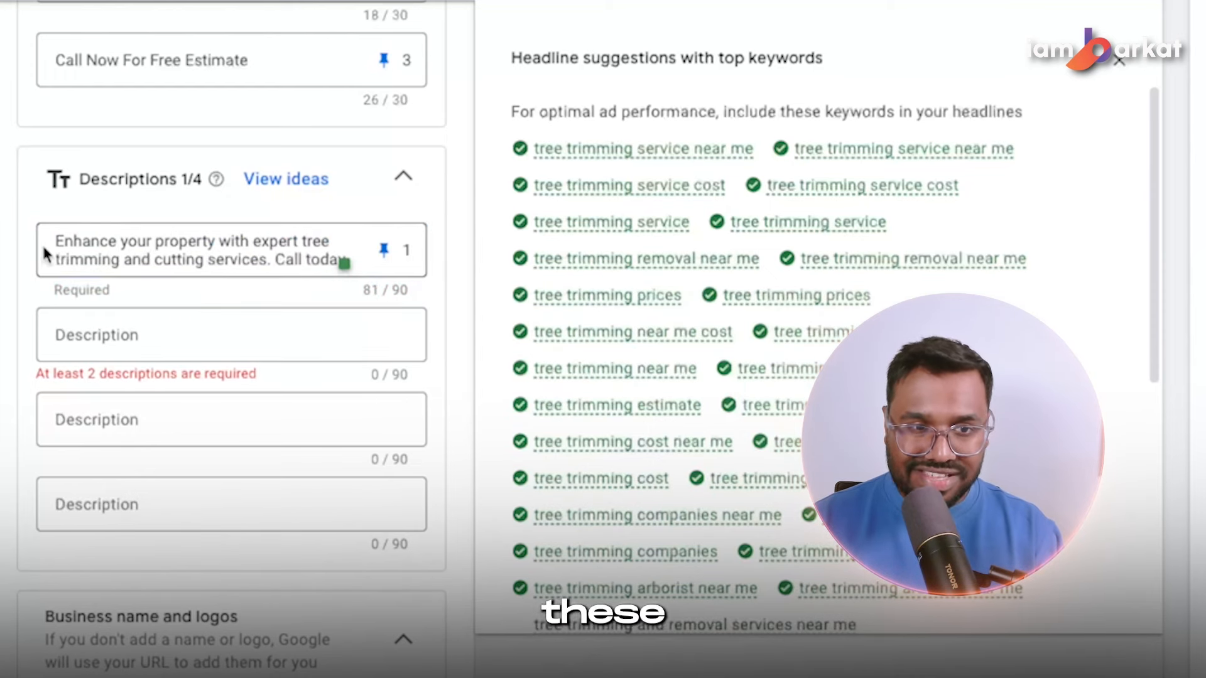
- Convert the first description to capitalized case with an online case converter and replace the ad's text with the converted version
left_click_drag(302, 242, 123, 260)
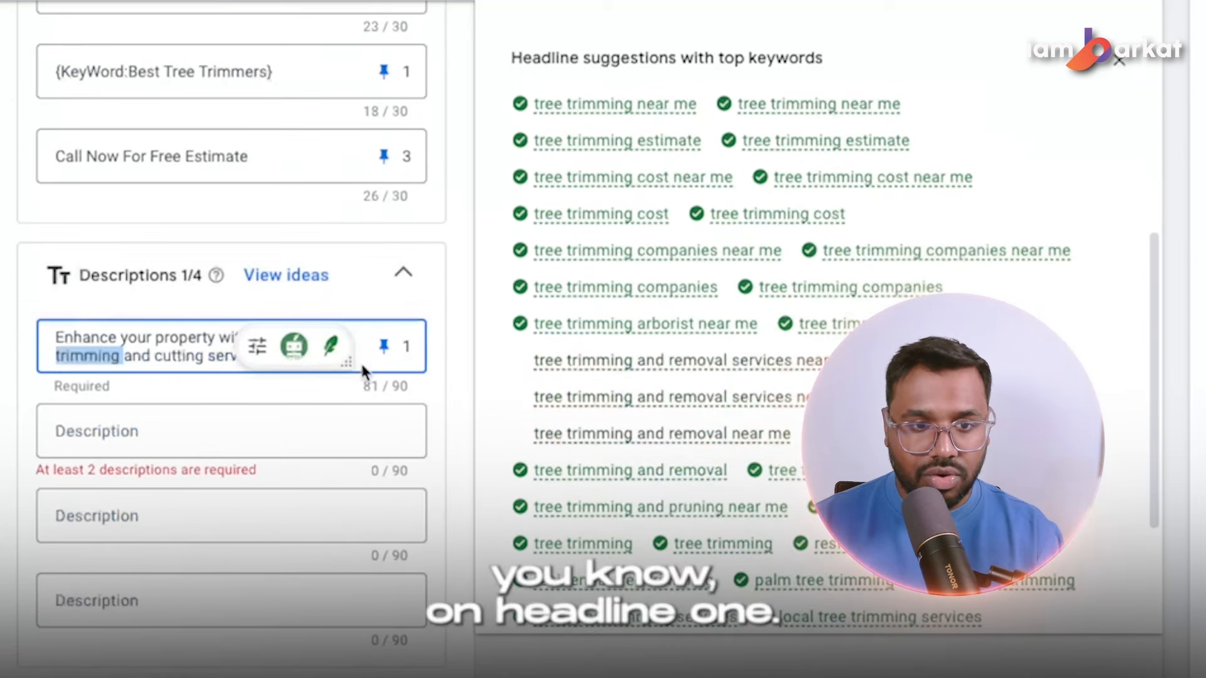
left_click(145, 350)
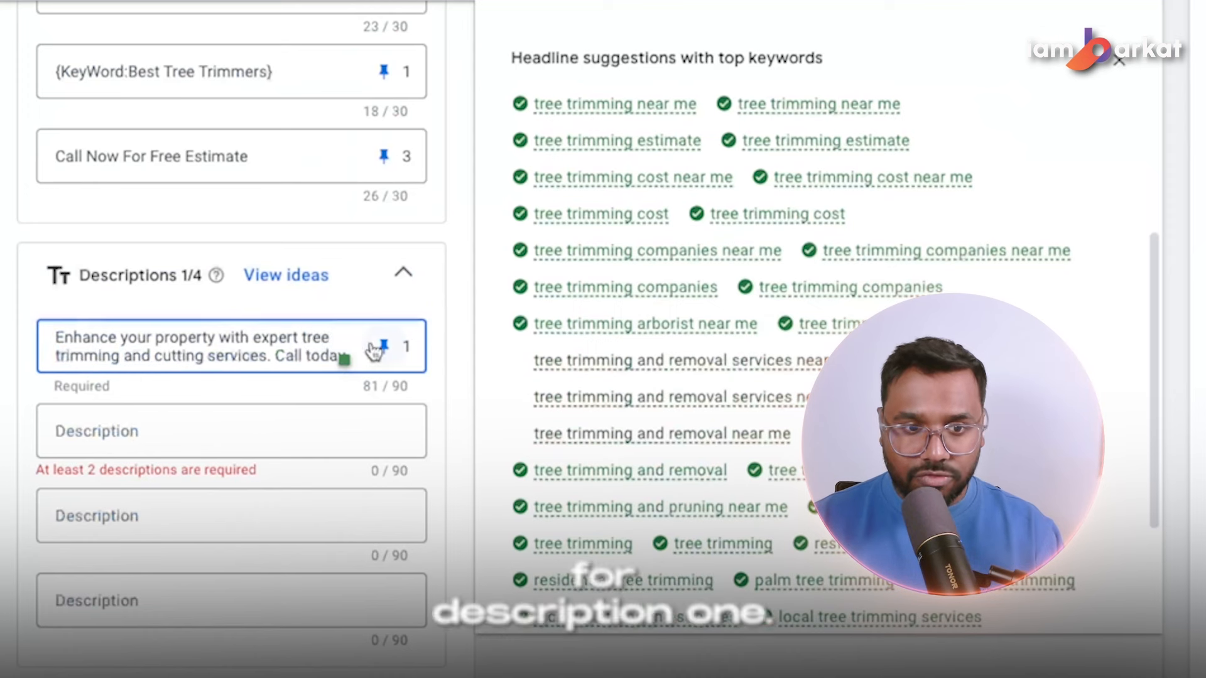
triple_click(278, 347)
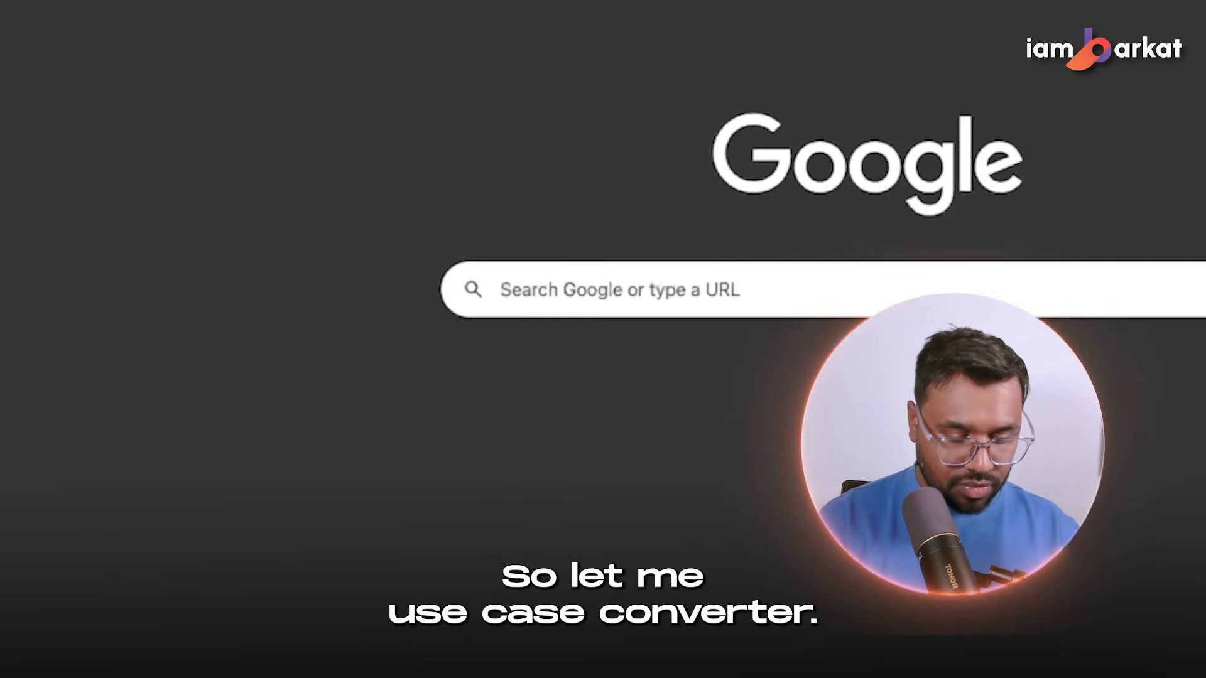
type("case c")
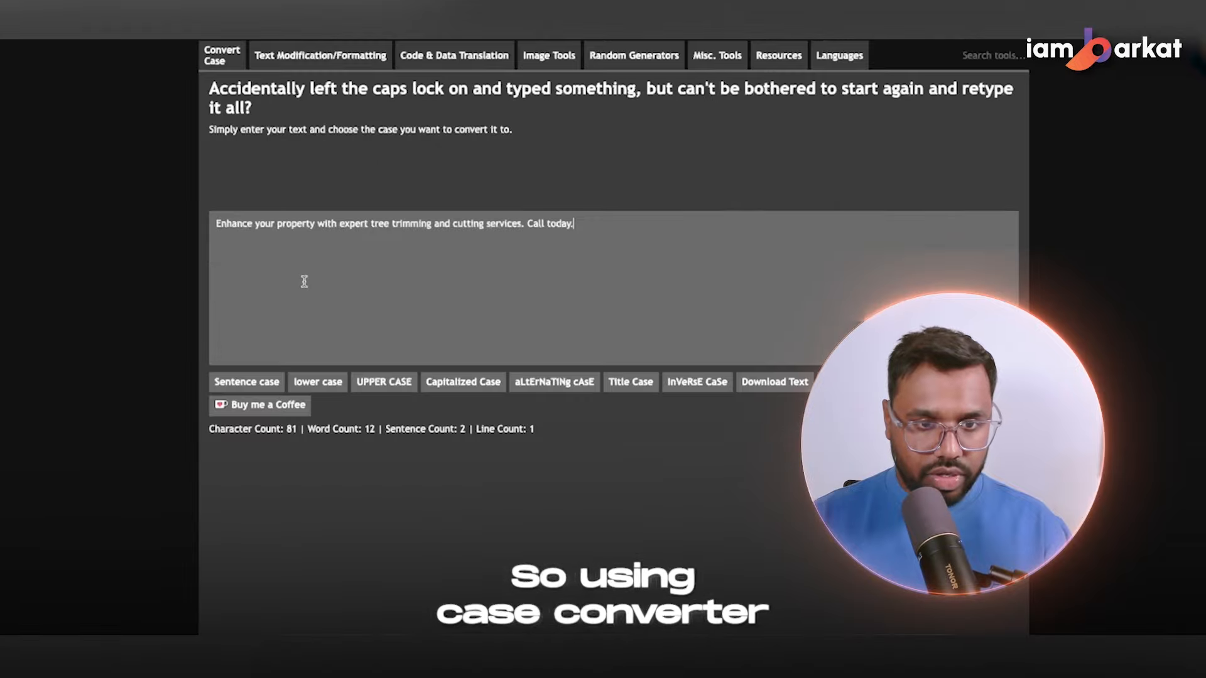
left_click(486, 391)
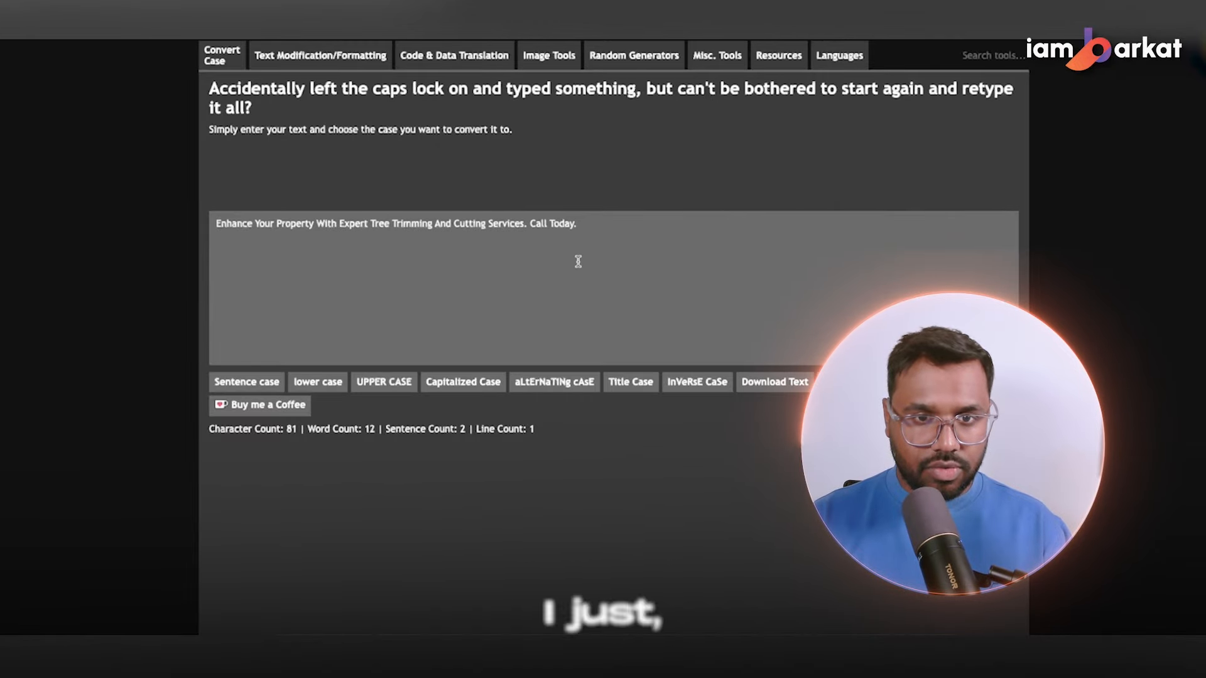
key("ctrl+a")
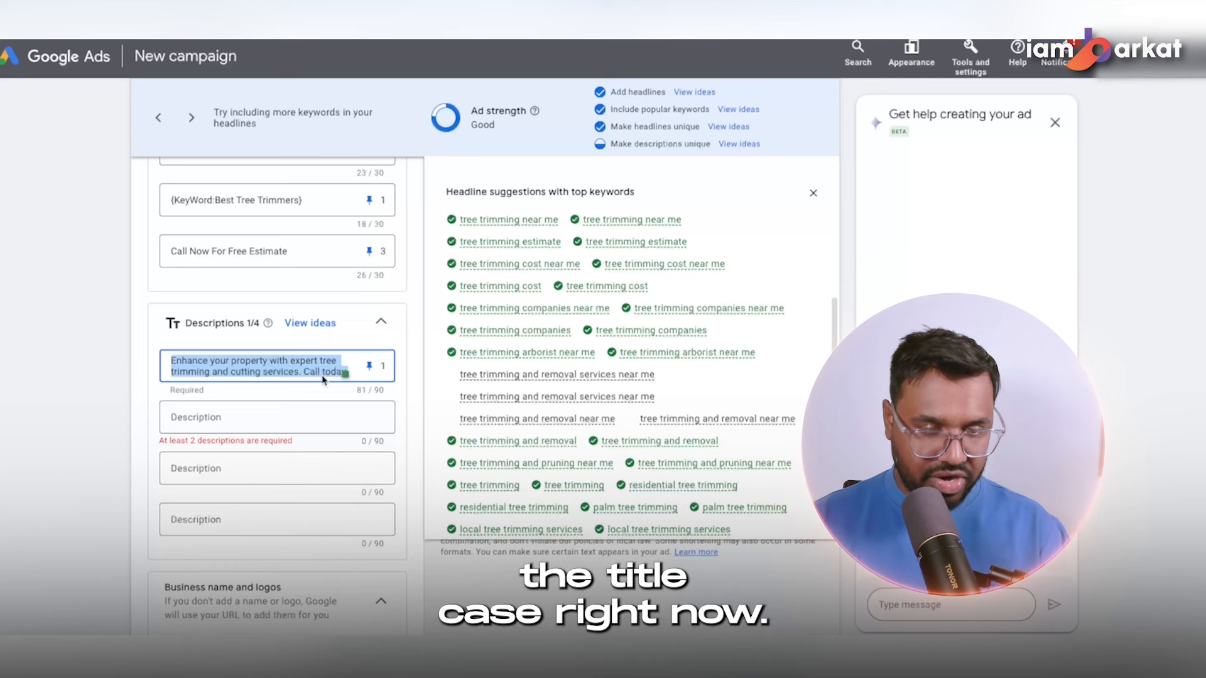
type("Enhance Your Property With Expert Tree Trimming And Cutting Services. Call Today.")
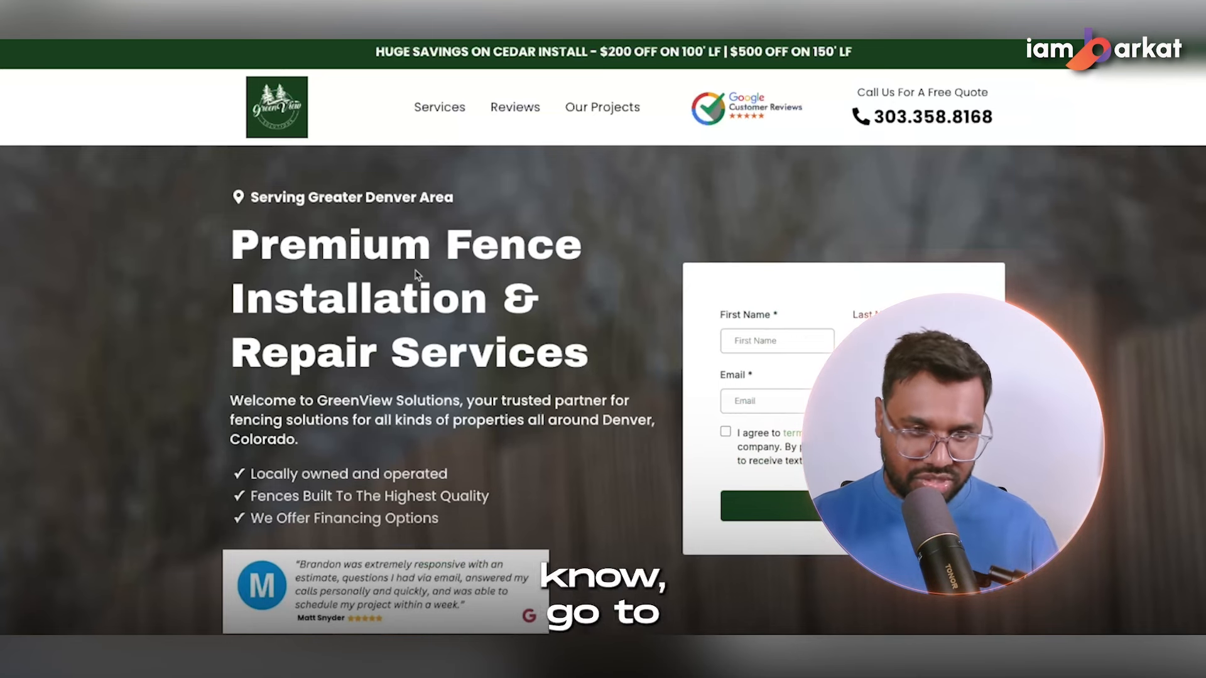
- Copy the spreadsheet description beginning "Facing a tree-related emergency?" into the ad's second description and delete its sentence "Contact us for immediate assistance!"
scroll(415, 277, "down", 1)
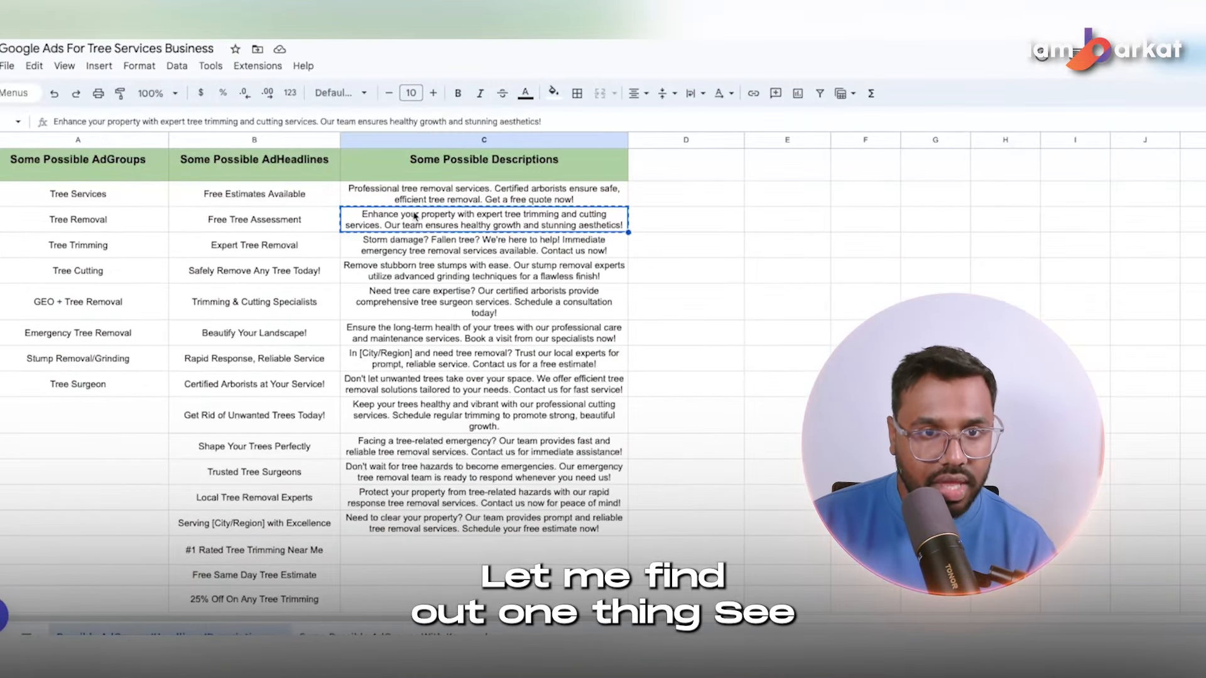
left_click(432, 450)
key("ctrl+c")
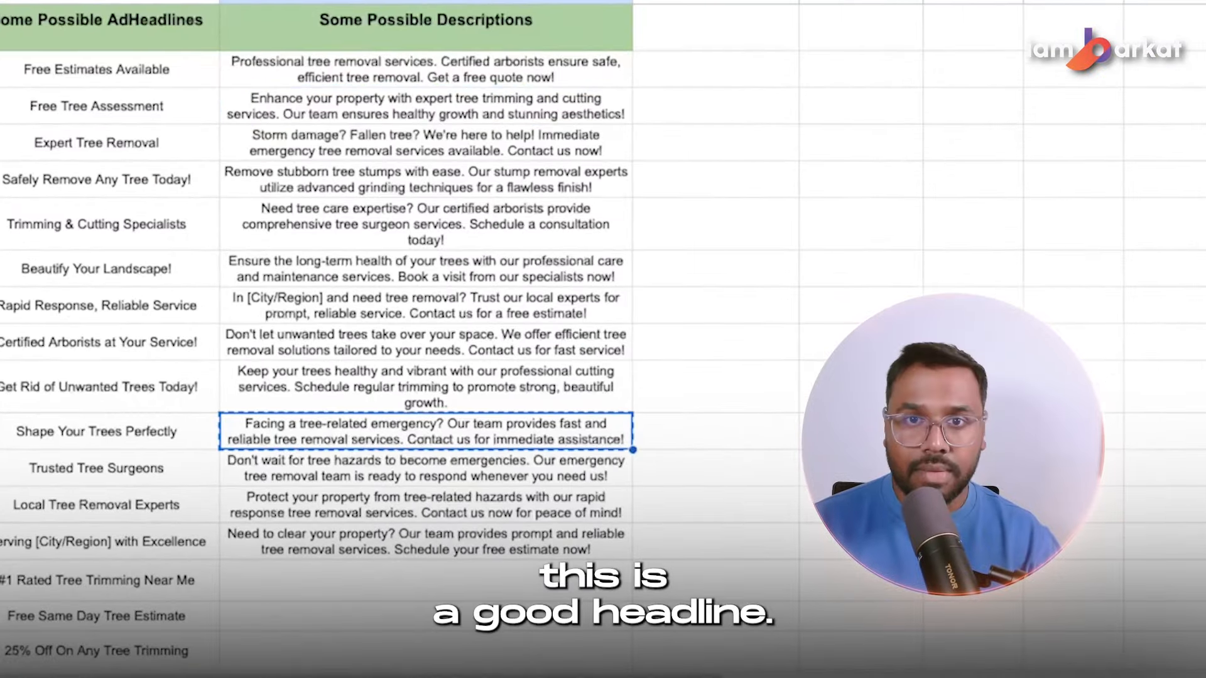
left_click(137, 400)
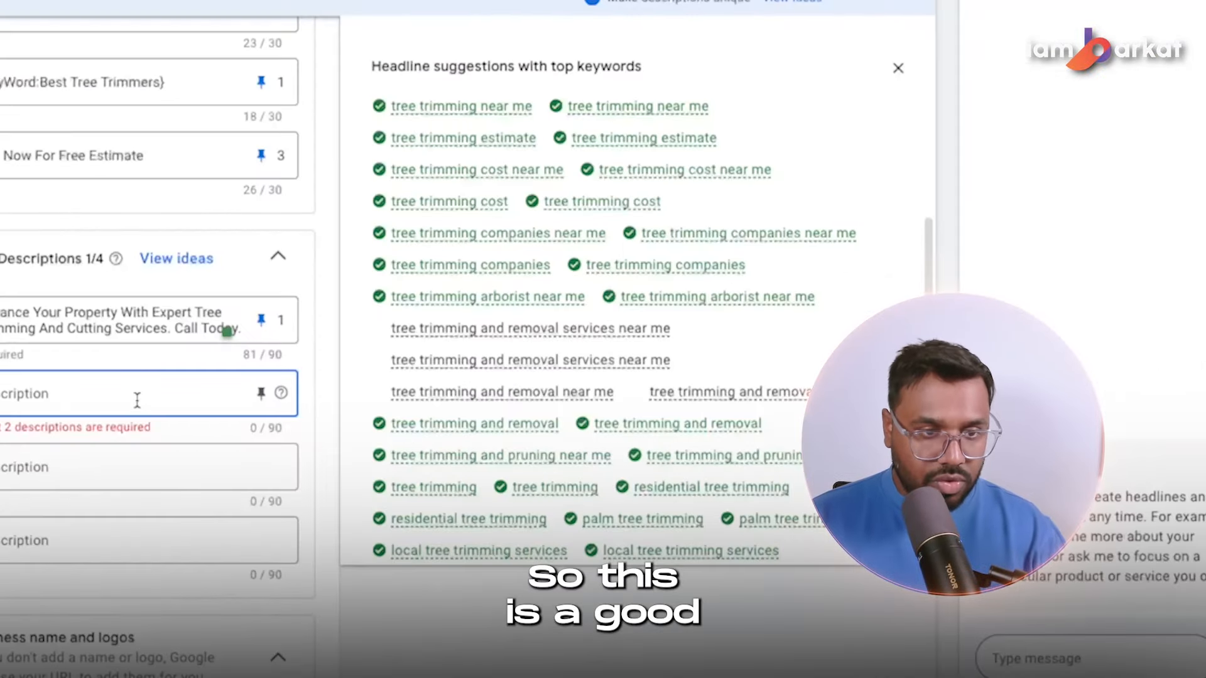
key("ctrl+v")
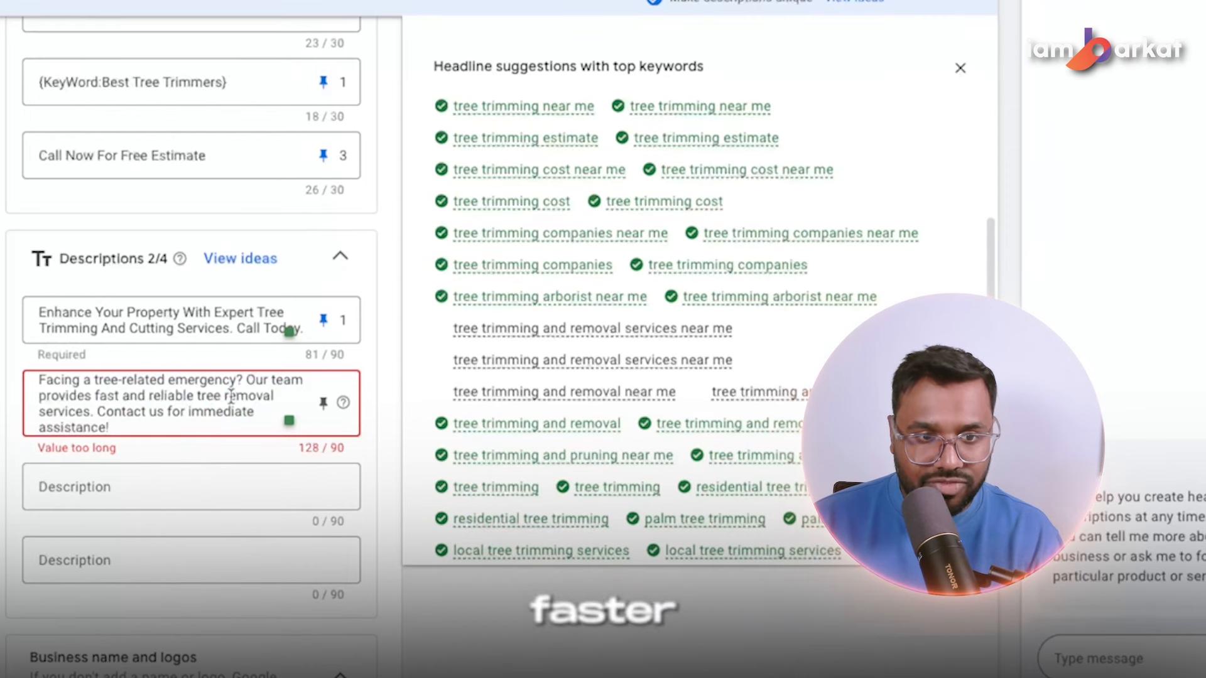
left_click_drag(96, 414, 135, 430)
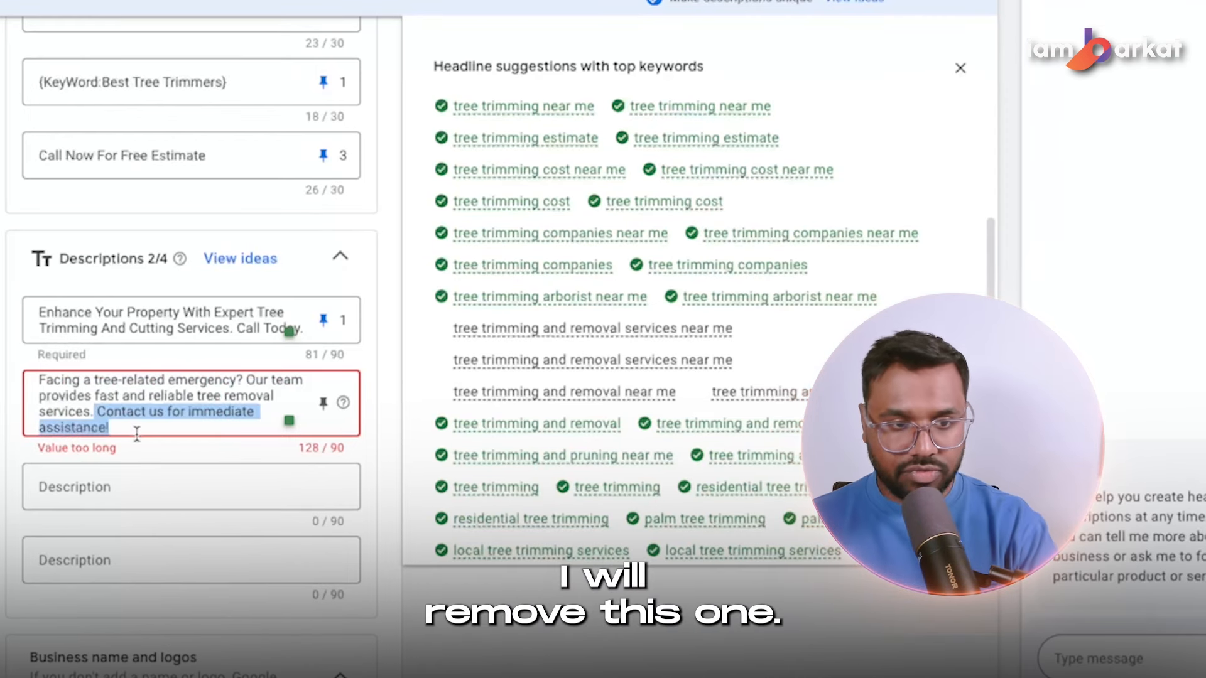
key("BackSpace")
key("BackSpace")
- Convert the second description to capitalized case with the online case converter and replace the ad's text with the converted version
key("ctrl+a")
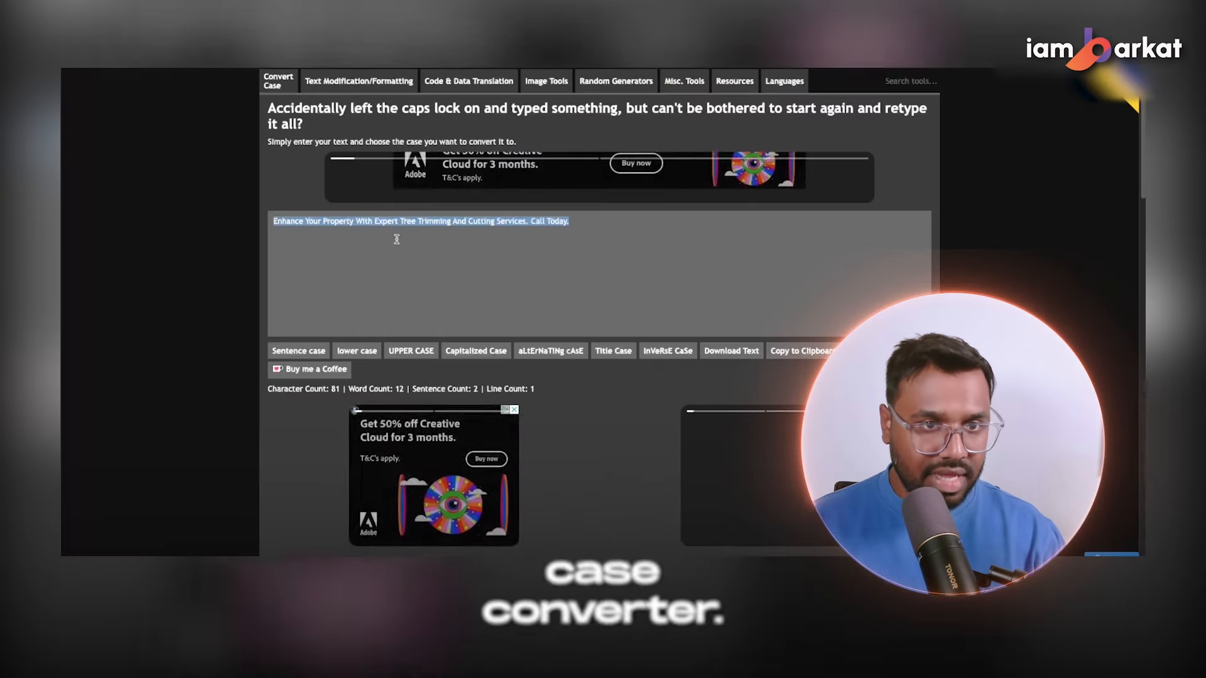
key("ctrl+v")
left_click(437, 383)
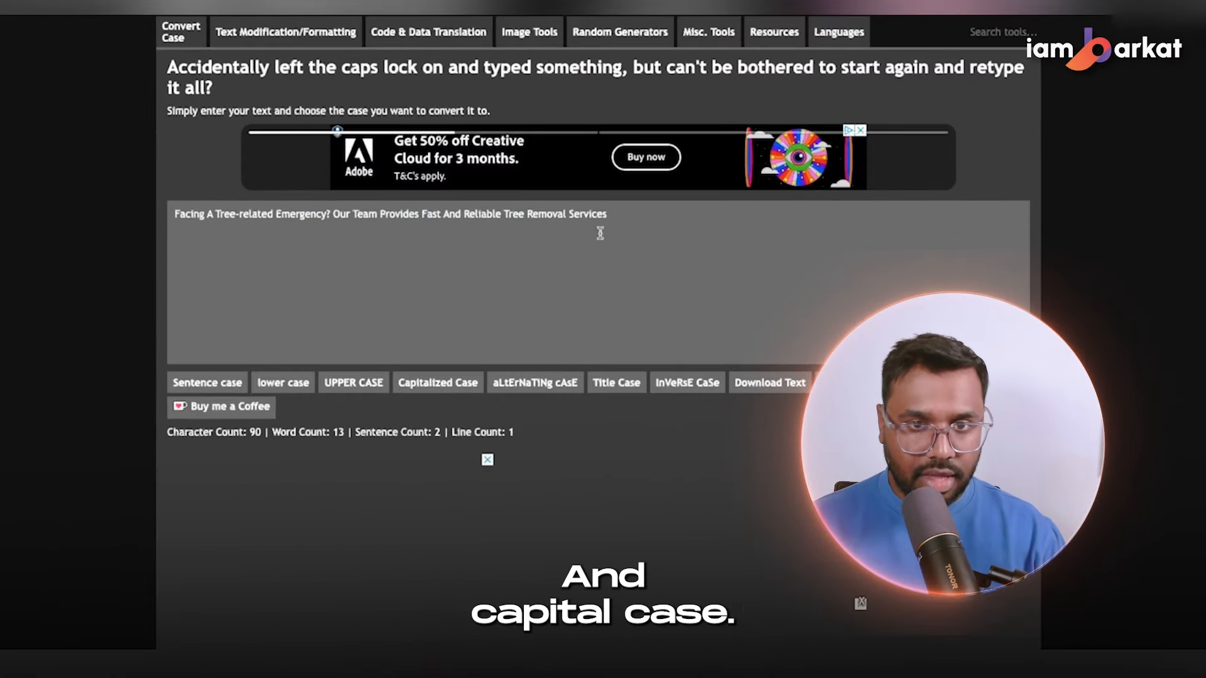
left_click_drag(613, 215, 197, 198)
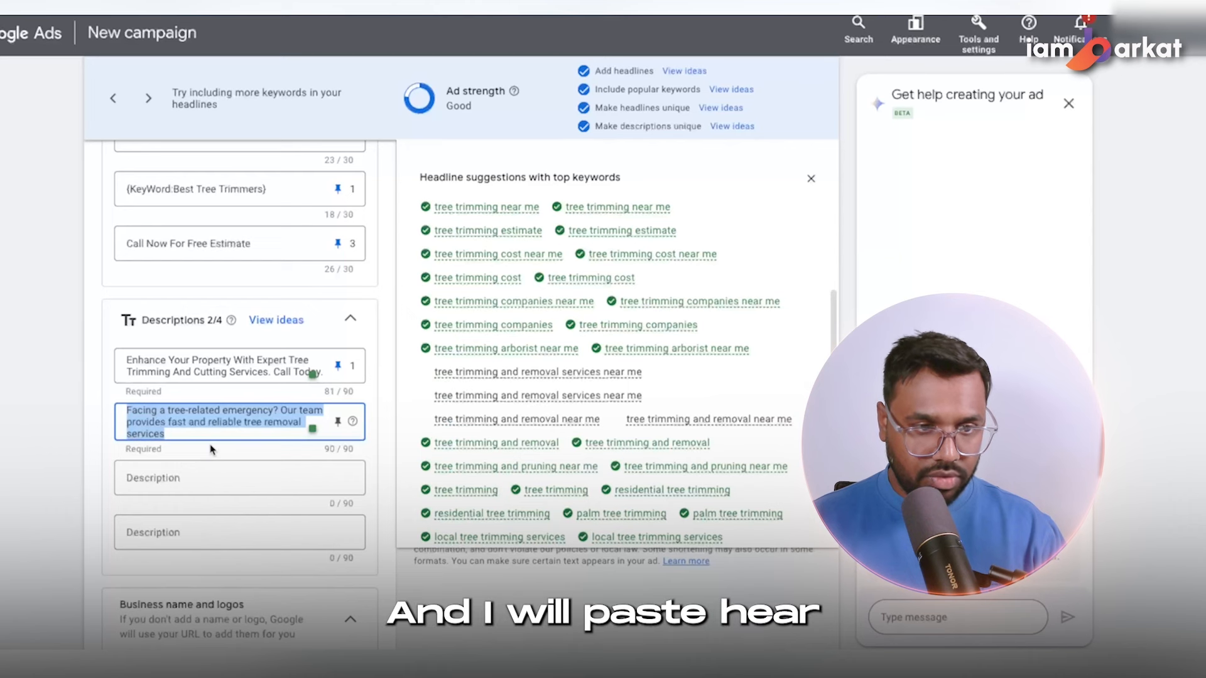
key("ctrl+v")
- Make the "A" after "Facing" lowercase in the second description and pin that description to position 2
left_click(165, 411)
key("BackSpace")
type("a")
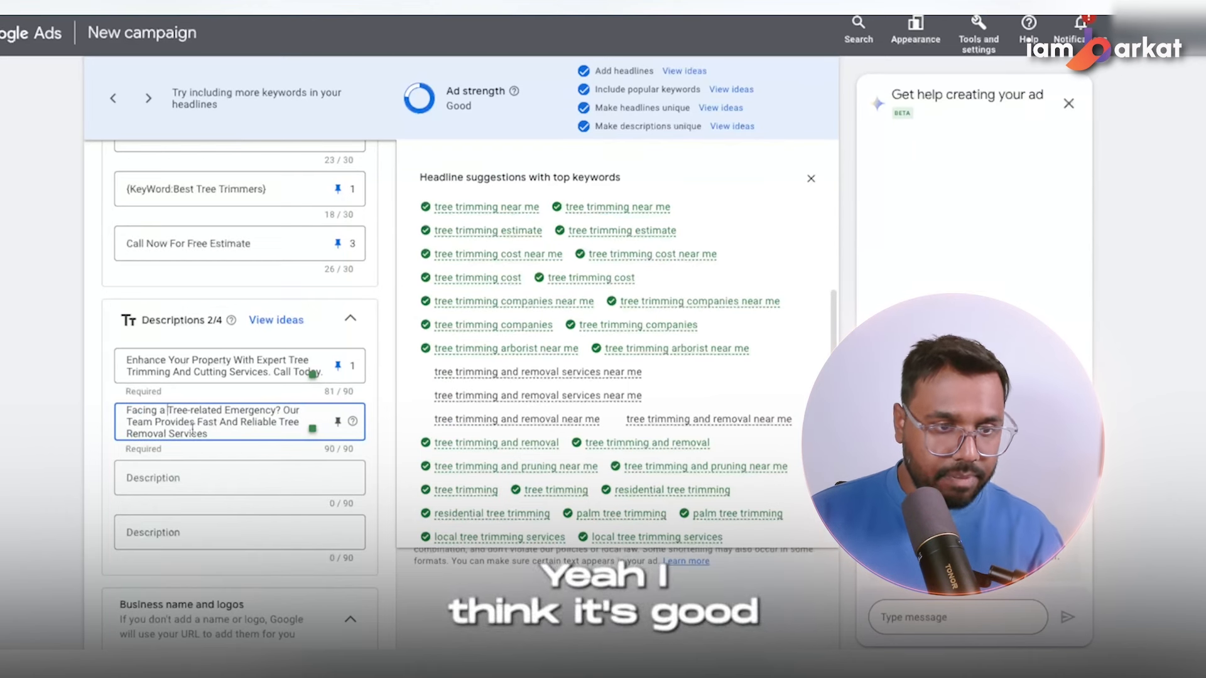
left_click(335, 428)
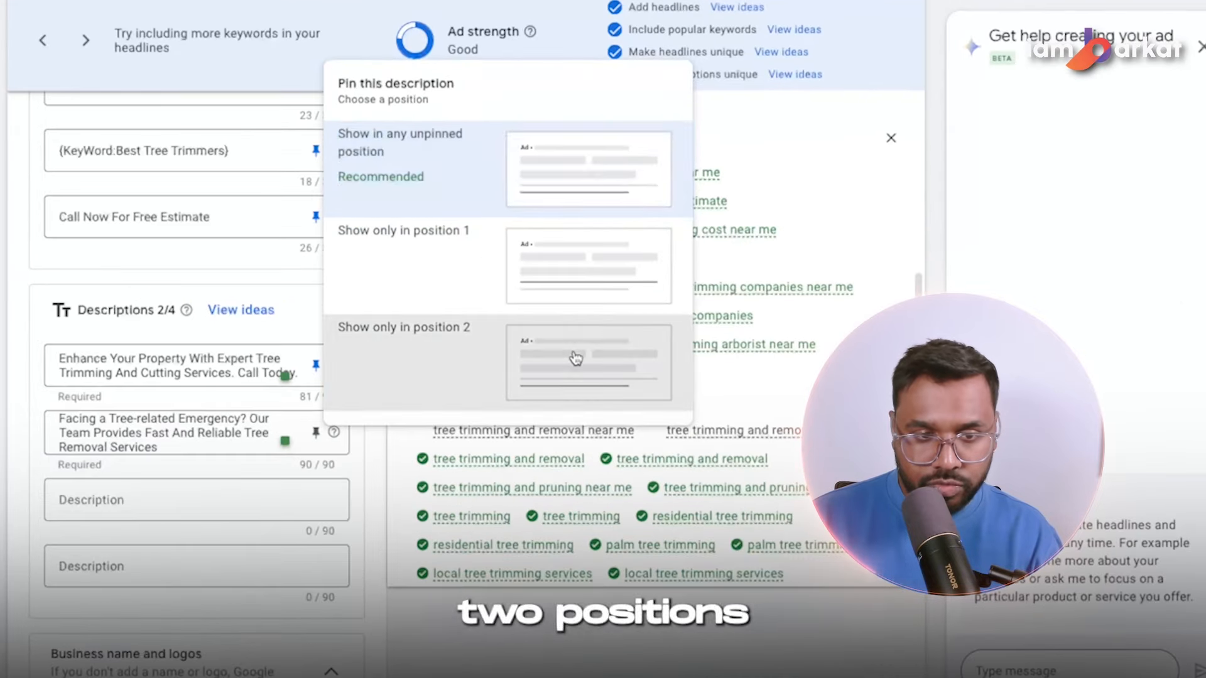
left_click(549, 358)
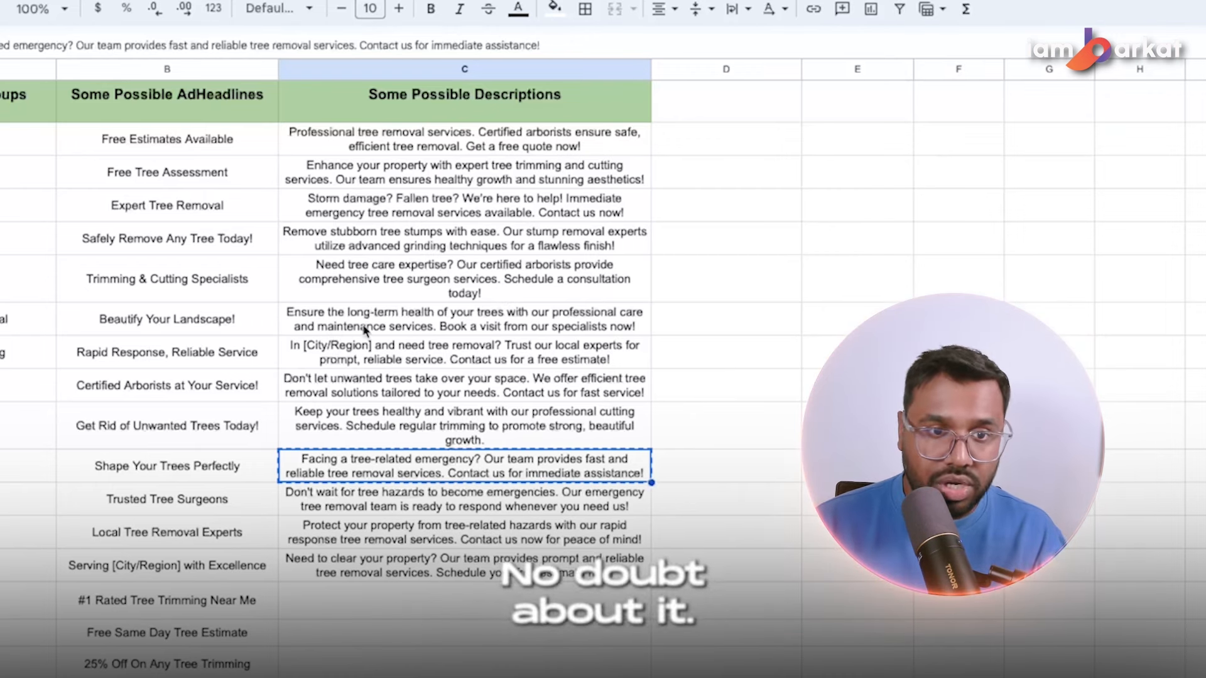
- Fill the third description with the spreadsheet's "In [City/Region]" text, adapted to "In Dallas, need tree removal? Trust our local experts for prompt, reliable service"
left_click(377, 240)
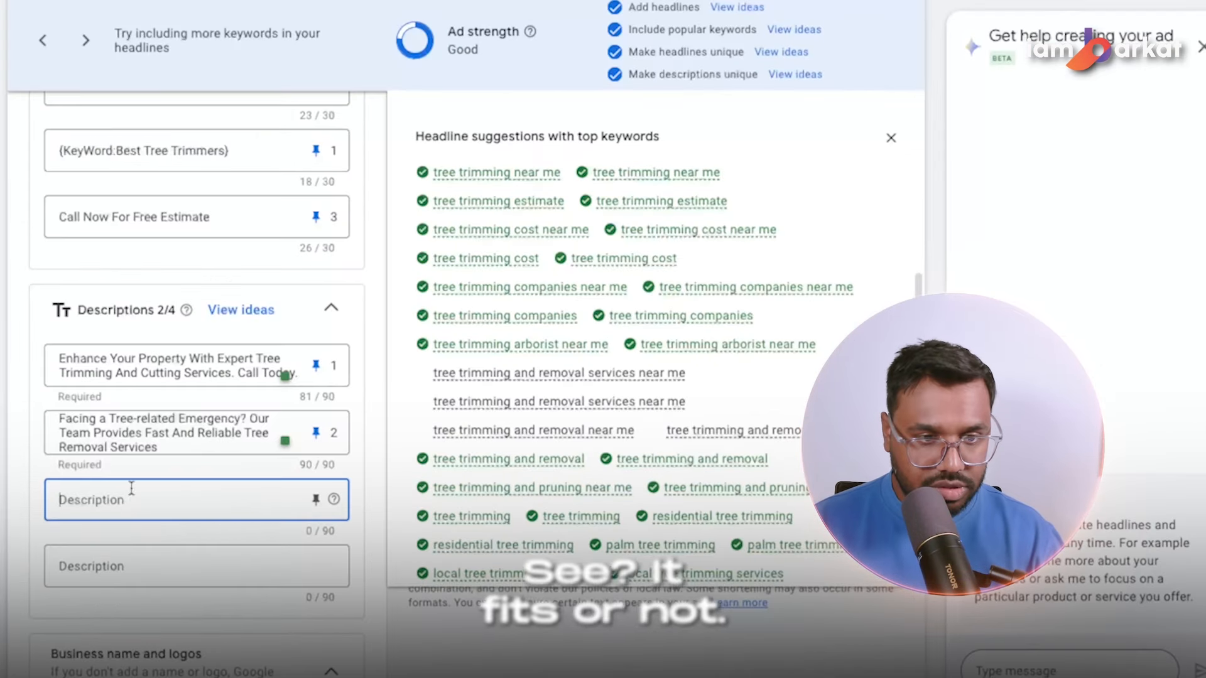
type("Remove stubborn tree stumps with ease. Our stump removal experts utilize advanced grinding techniques for a flawless finish!")
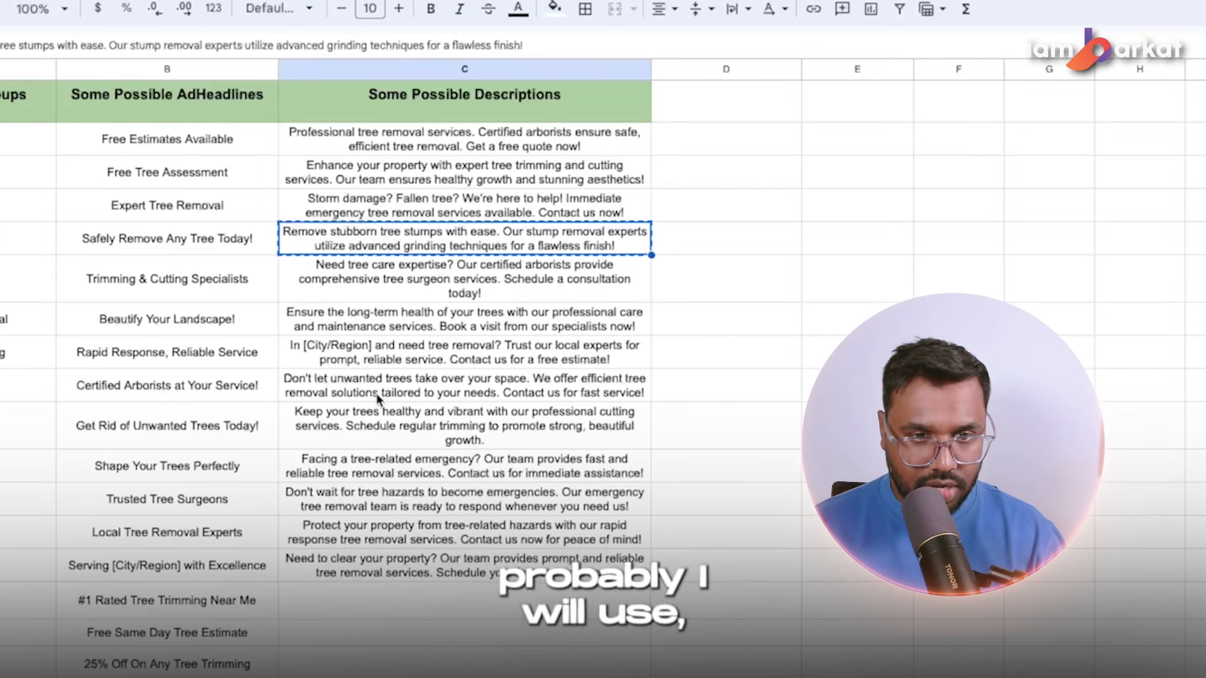
left_click(447, 355)
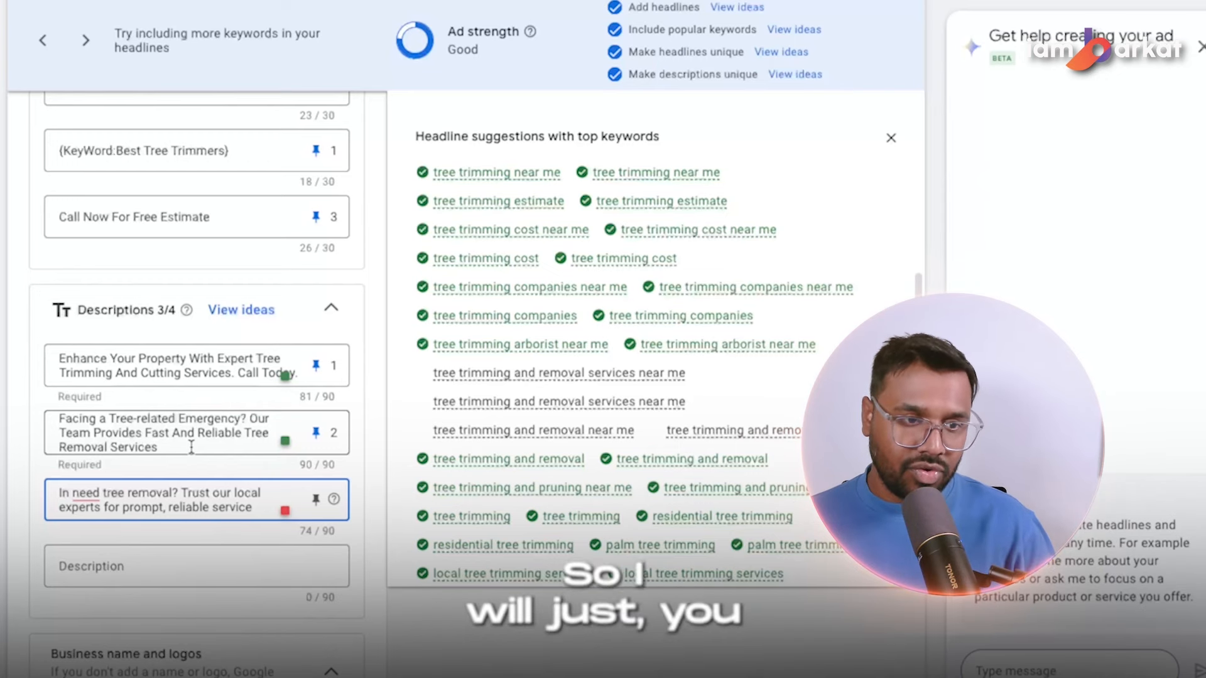
type("Dallas")
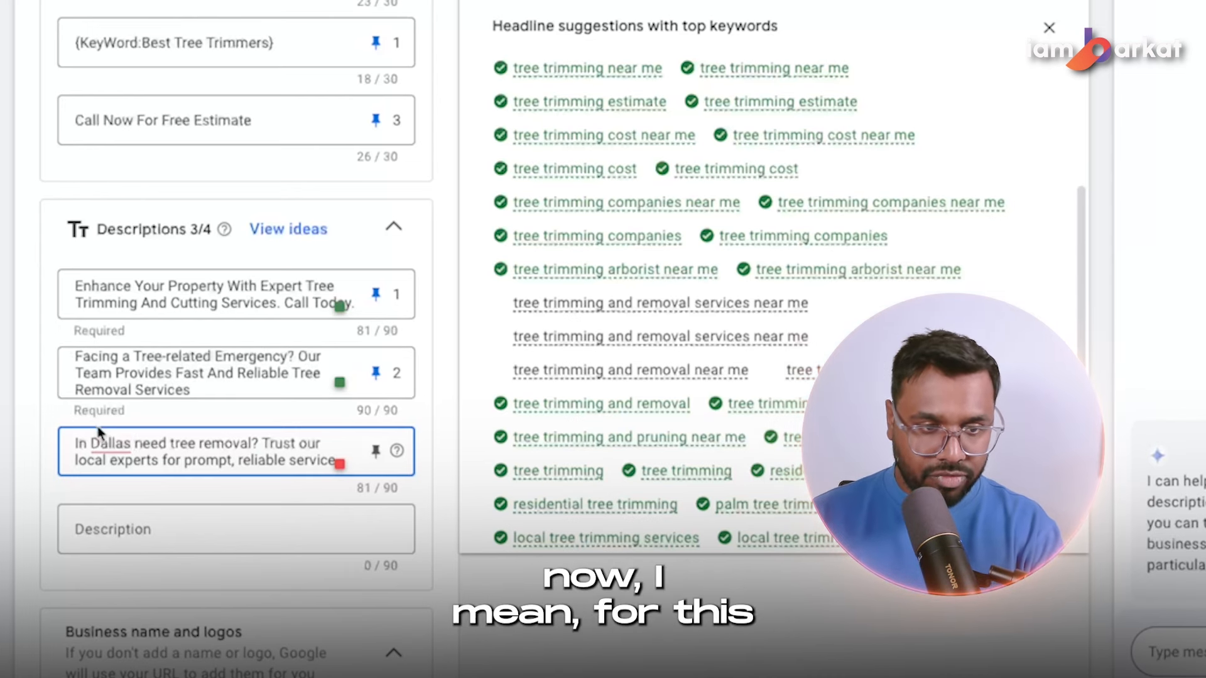
left_click(109, 445)
left_click(116, 497)
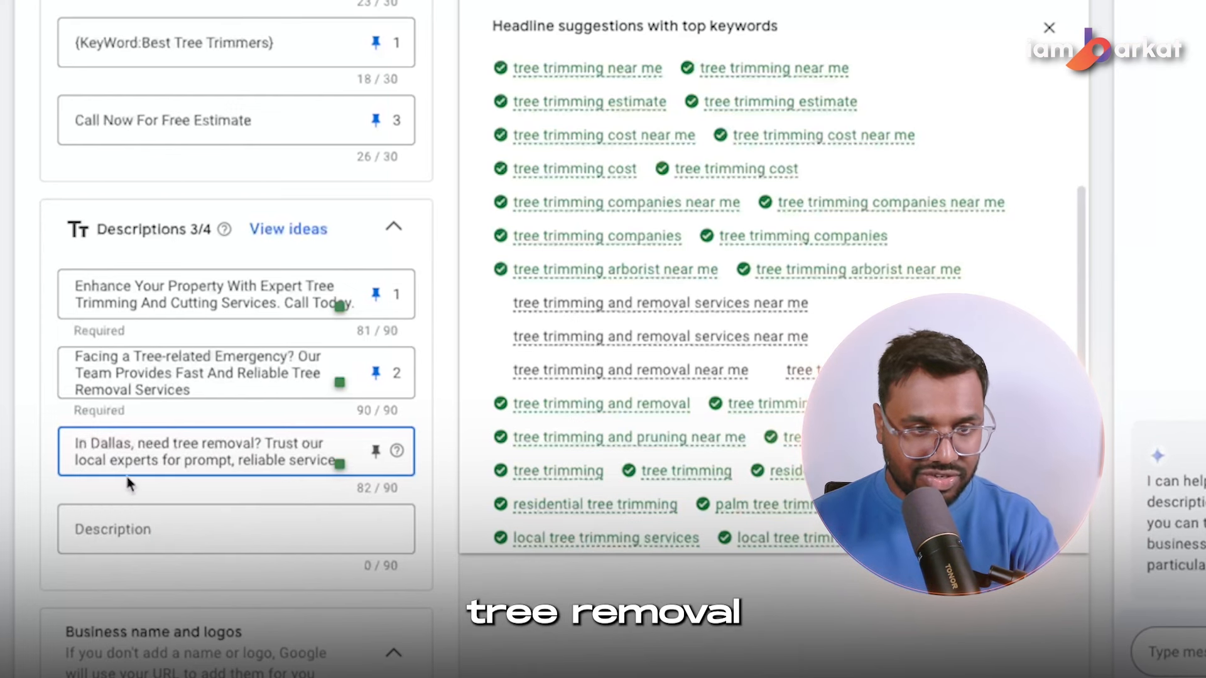
- Replace the third description with its capitalized-case version and change the word "Removal" to "Trimming"
triple_click(219, 460)
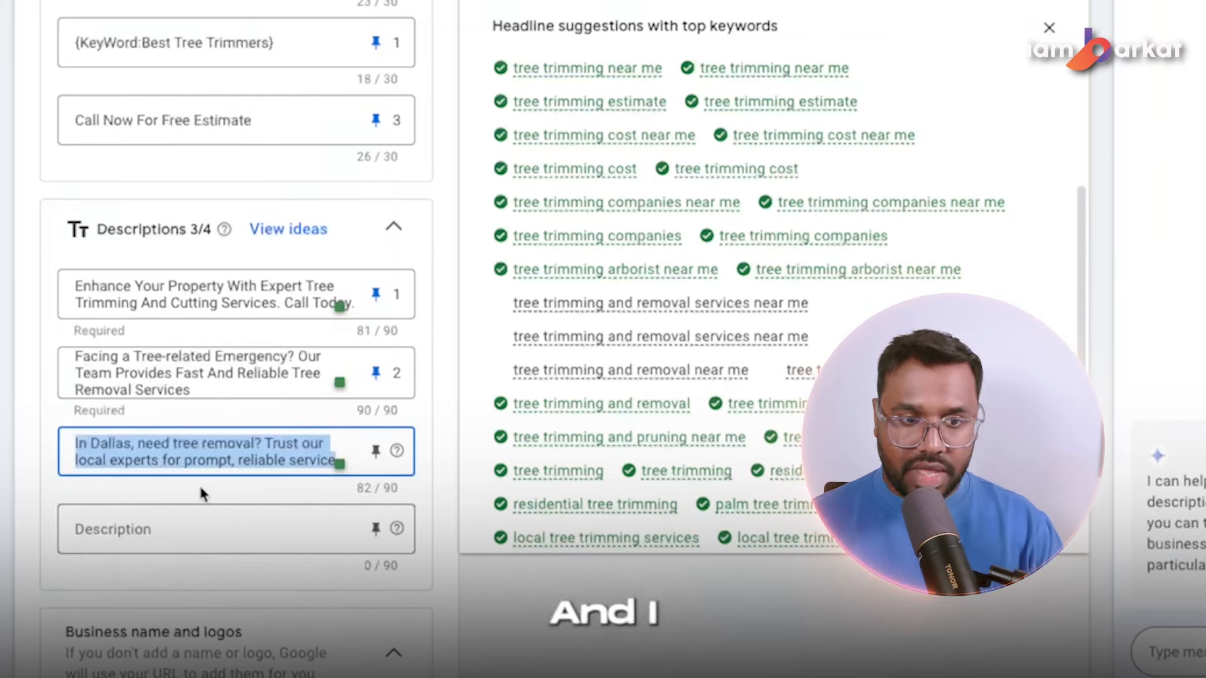
key("ctrl+v")
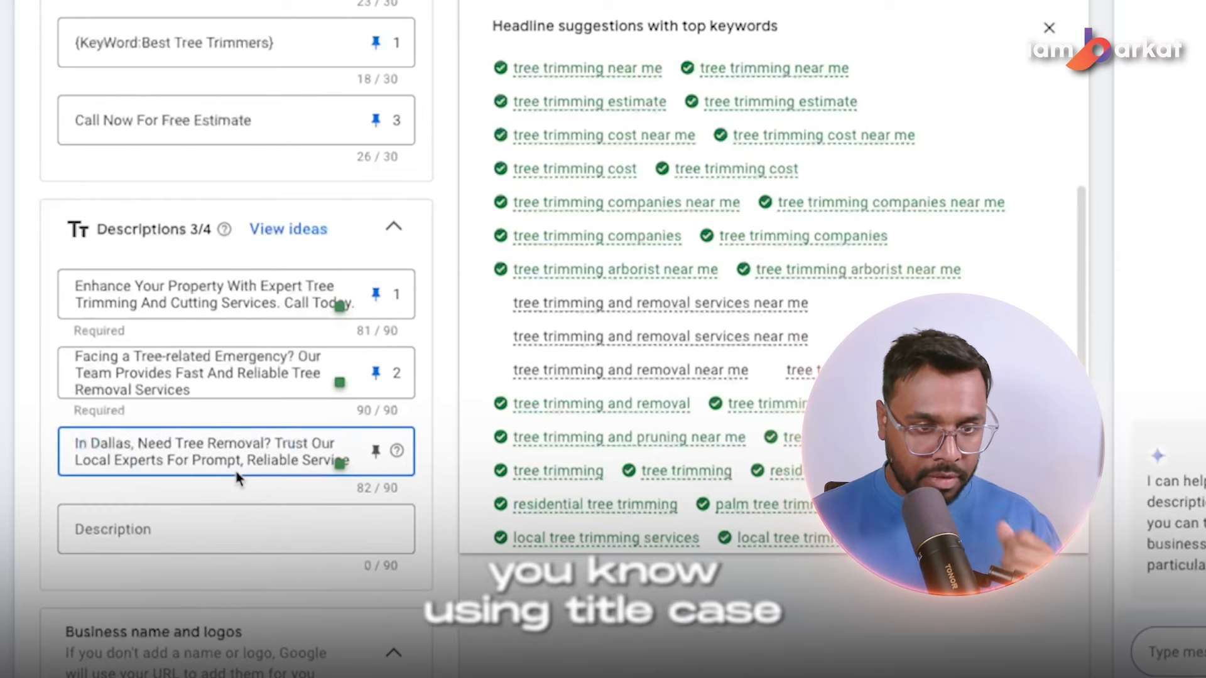
double_click(266, 444)
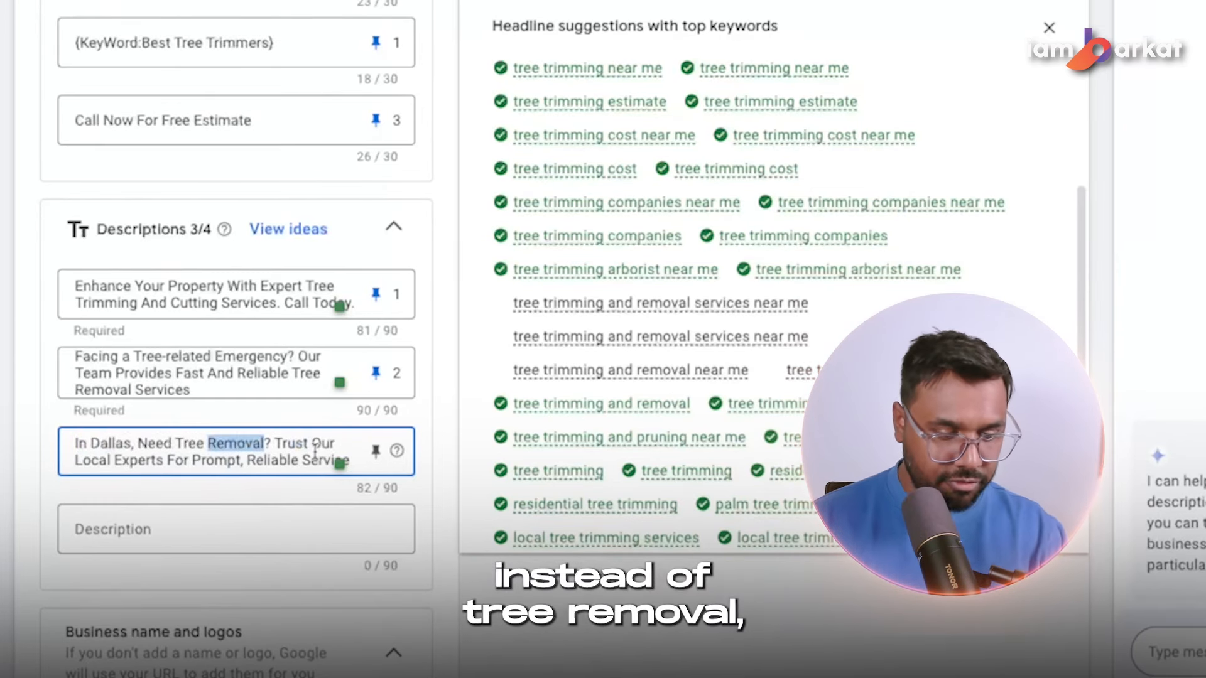
type("Tr")
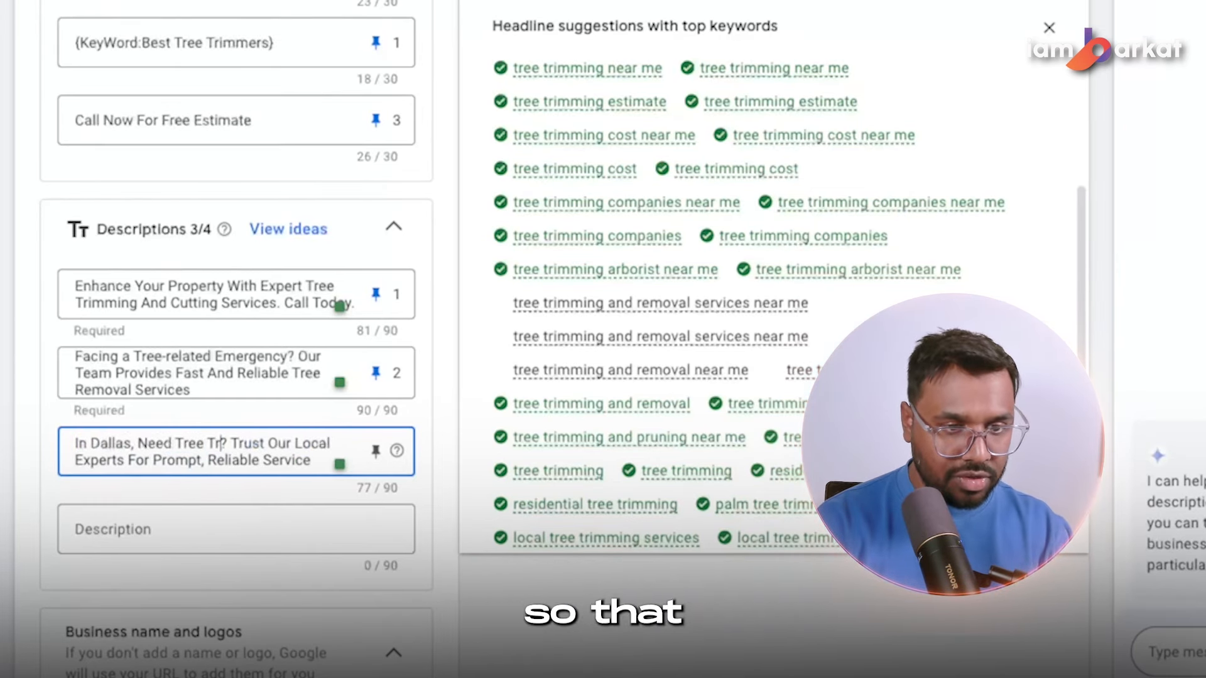
type("mming")
key("BackSpace")
left_click(224, 445)
type("i")
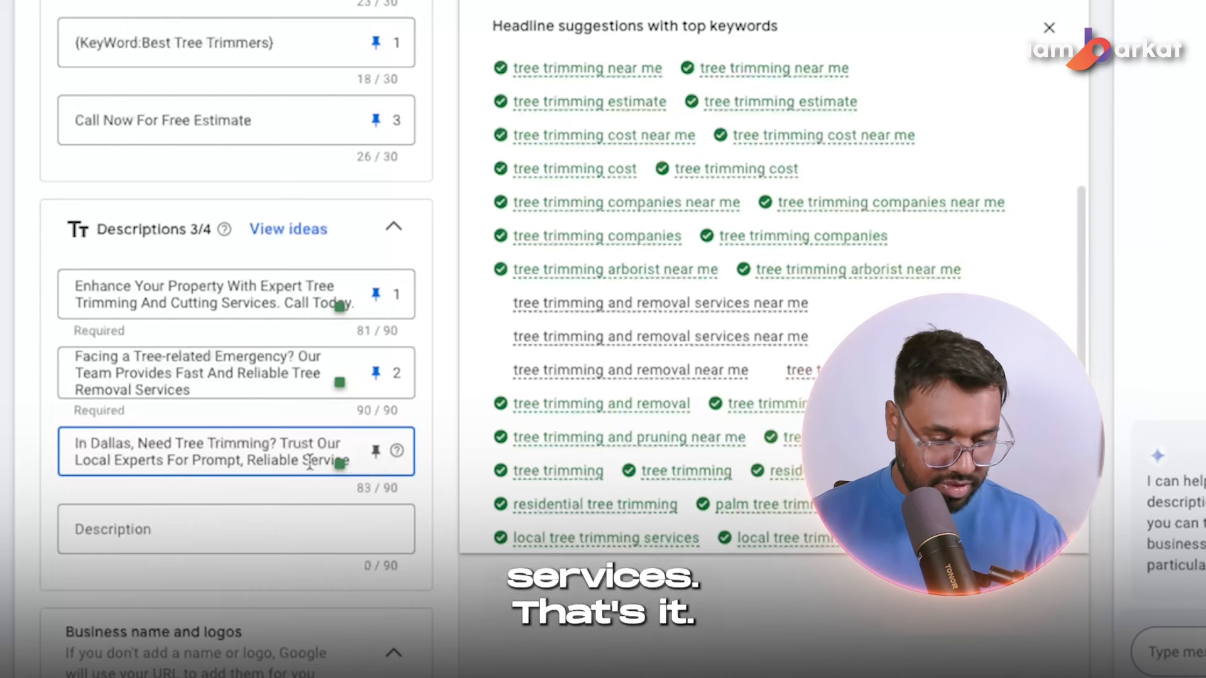
- End the third description with "Services." and pin it to position 1
type("s.")
left_click(376, 452)
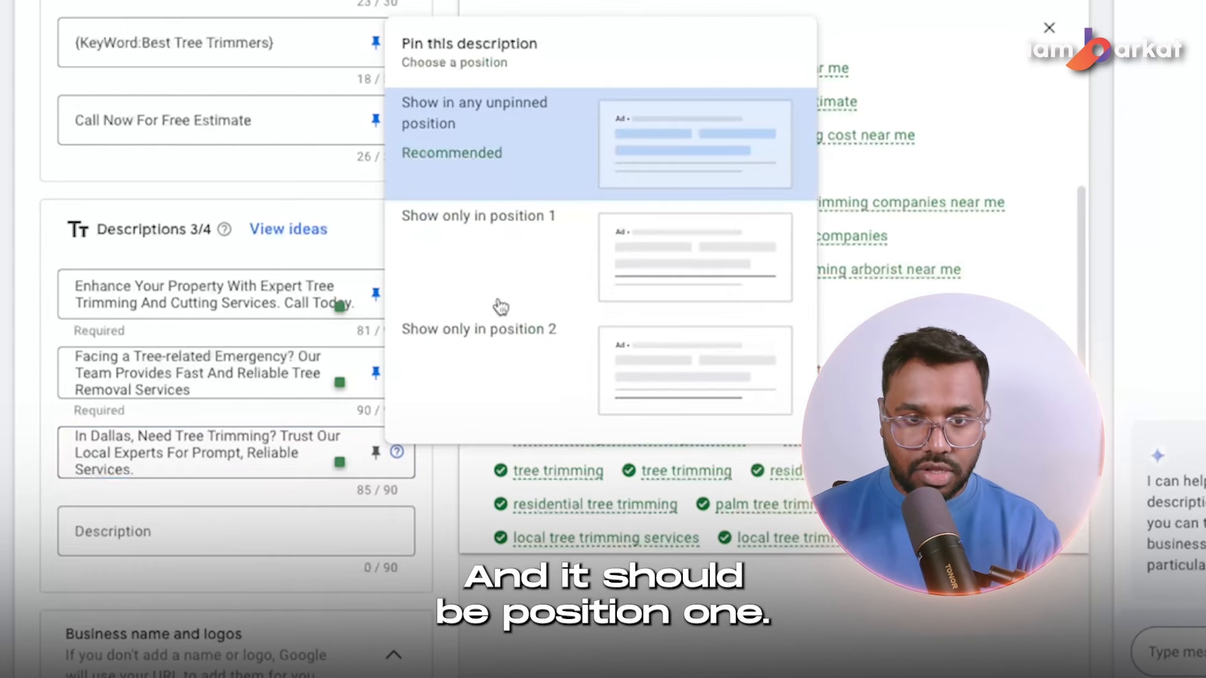
left_click(638, 259)
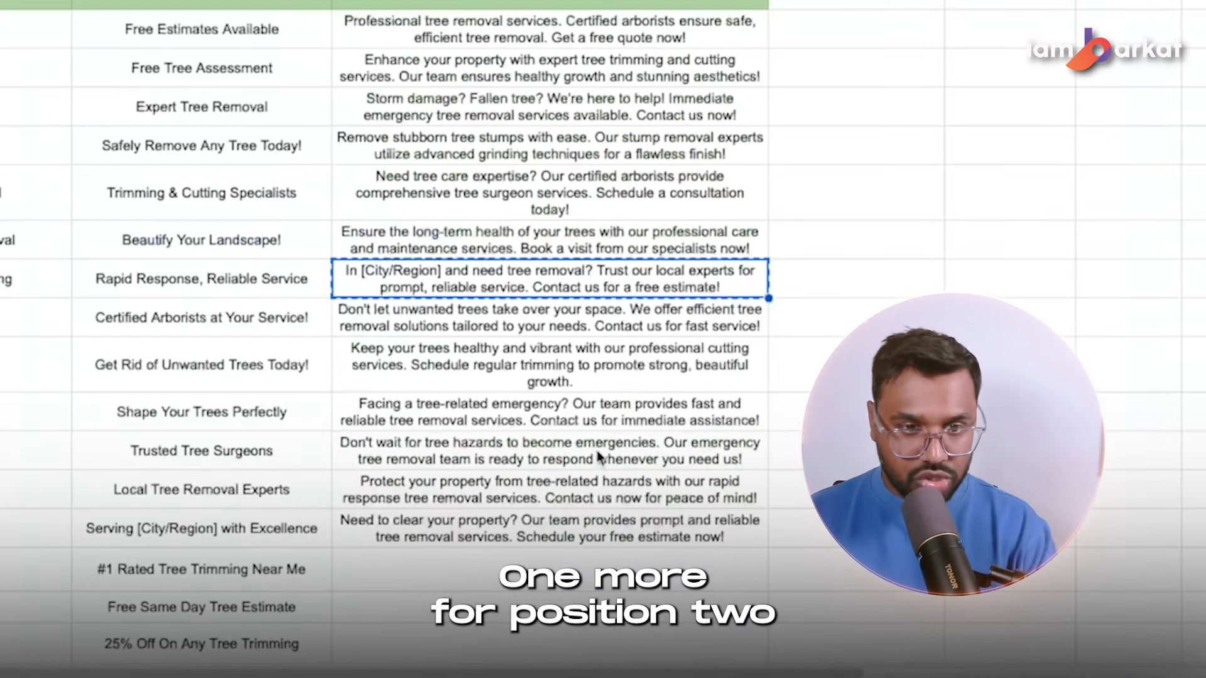
- Fill the fourth description from the spreadsheet's first one as "Professional Tree Removal Service. Certified Arborists Ensure Safe, Efficient Tree Removal" in capitalized case
left_click(426, 35)
key("ctrl+c")
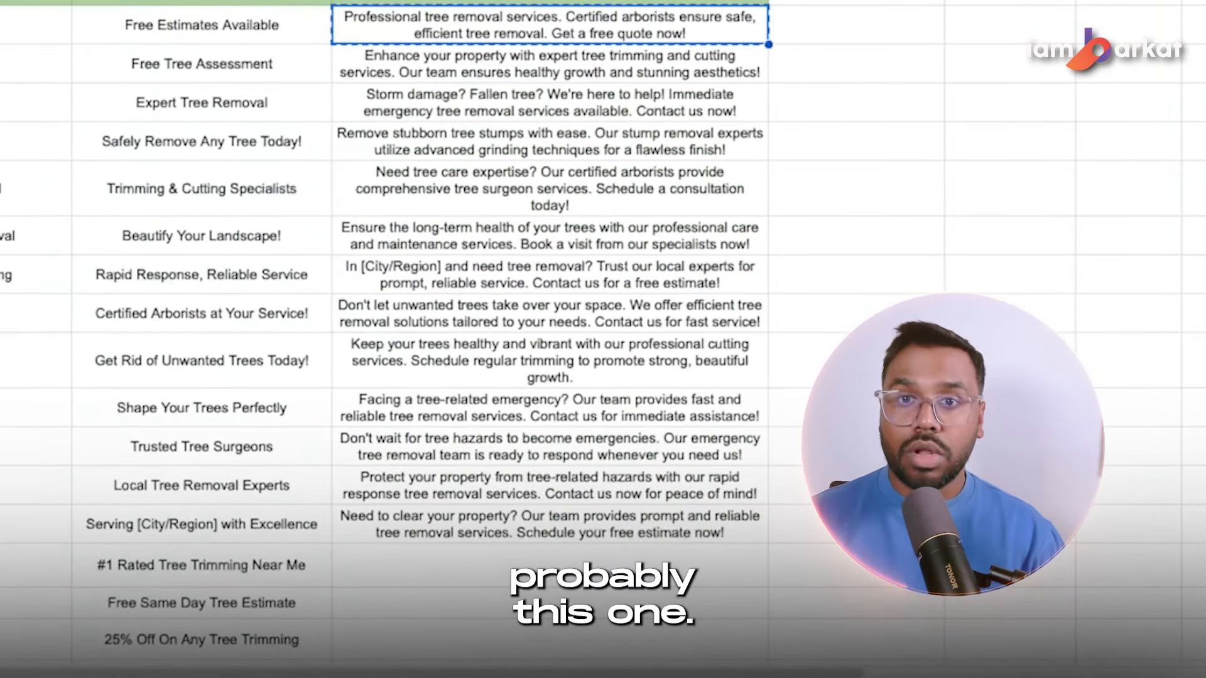
key("ctrl+v")
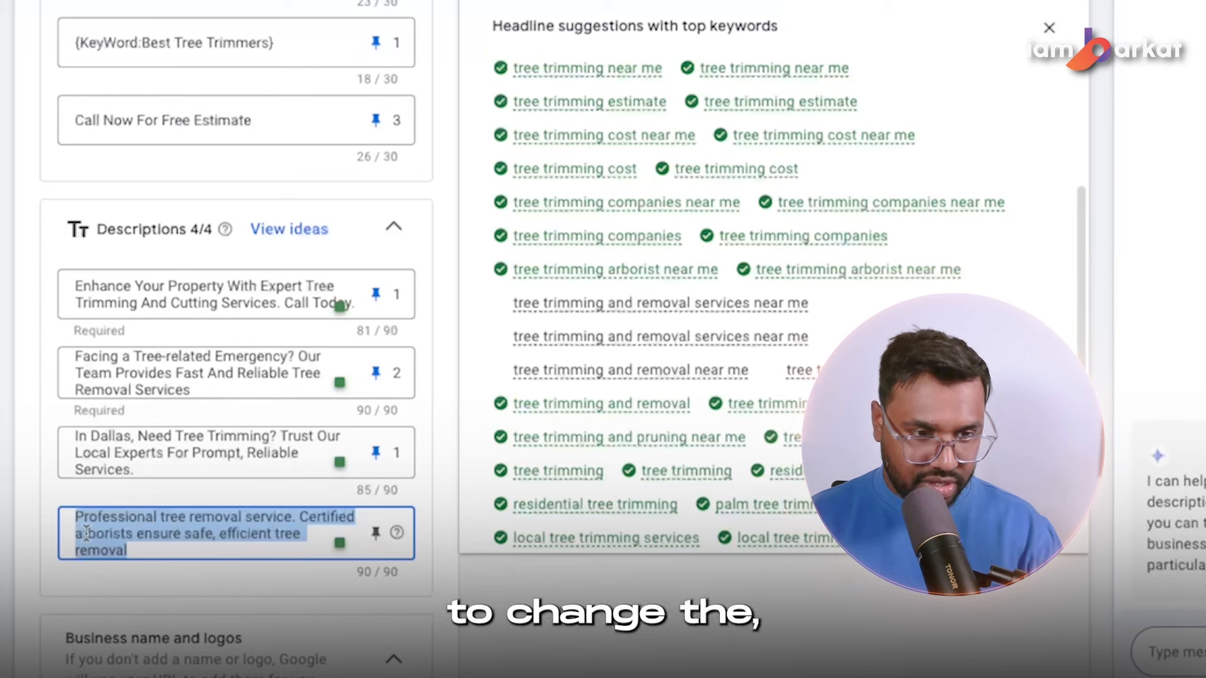
key("ctrl+v")
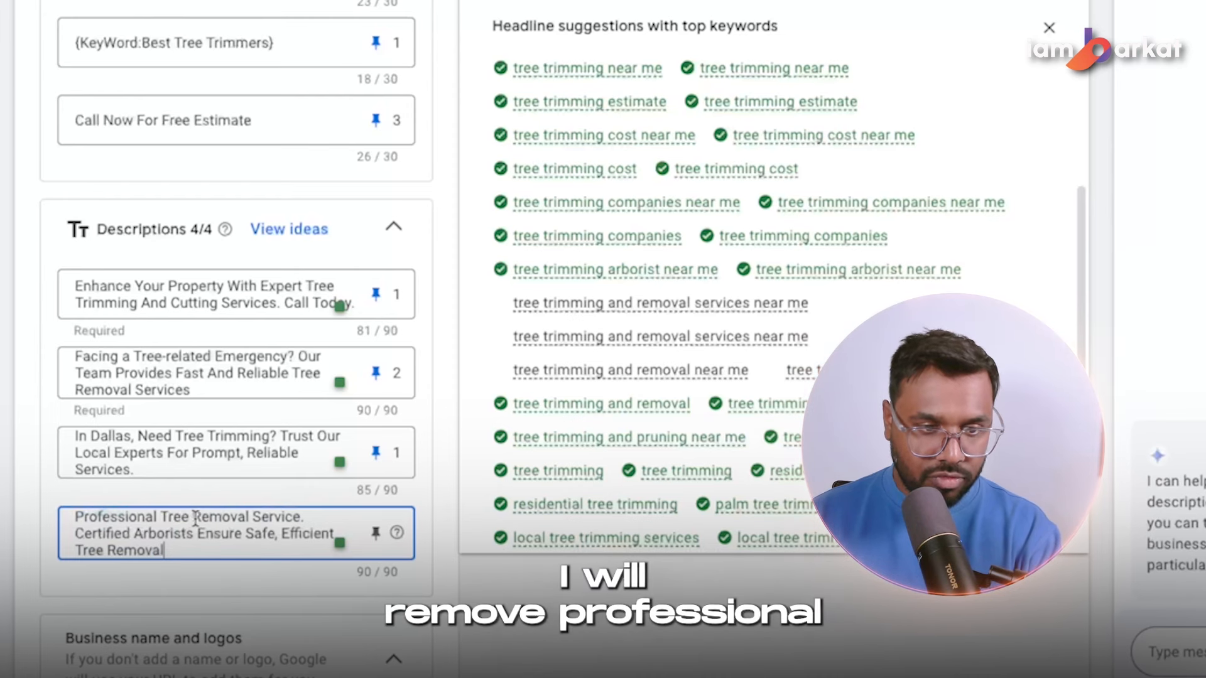
- Replace "Removal Service" with "Trimmers" in the fourth description and pin it to position 2
left_click_drag(193, 517, 310, 511)
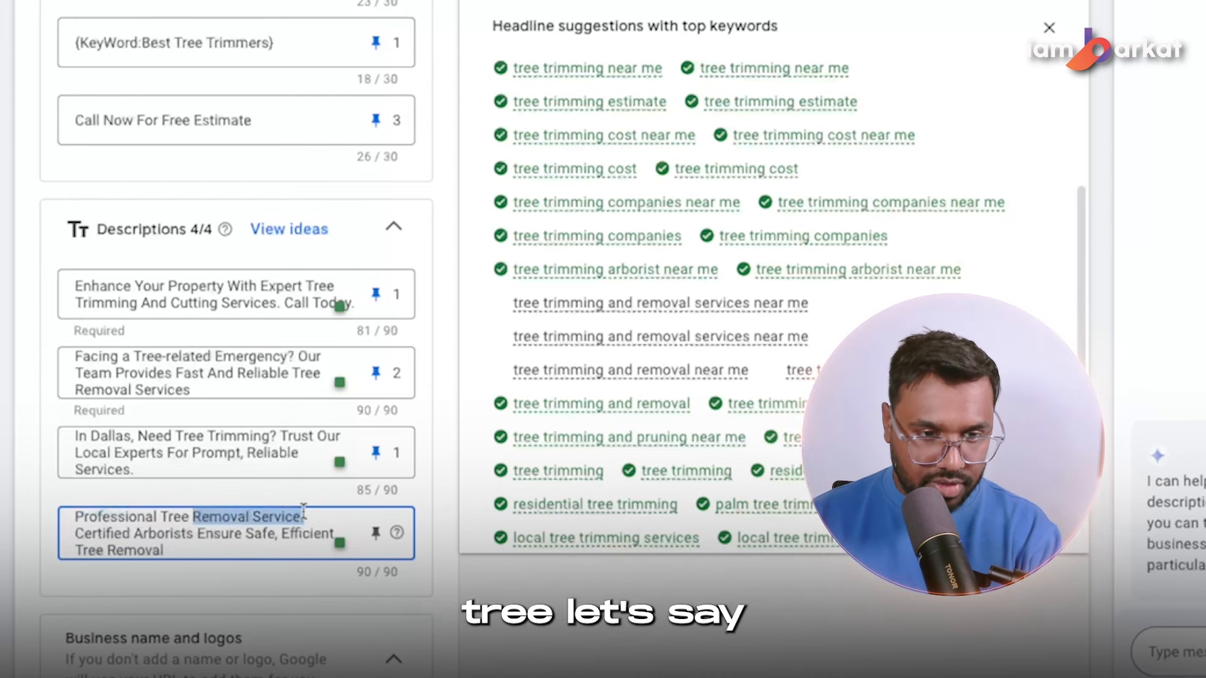
type("Trimmers")
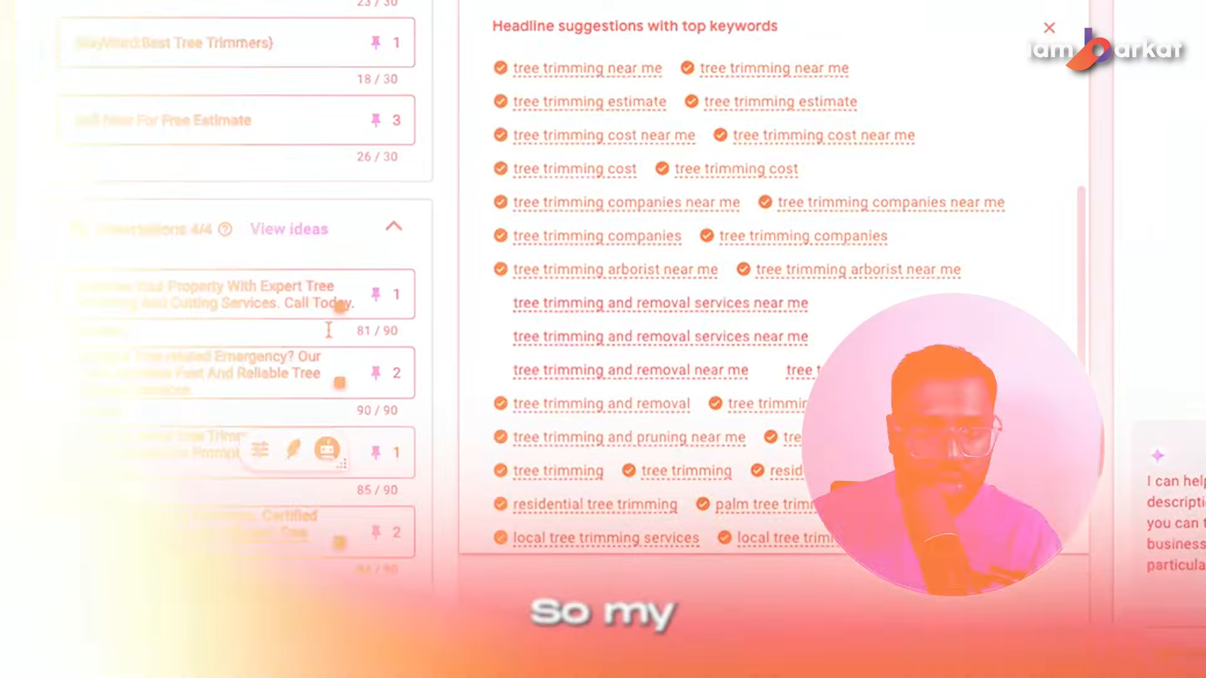
- Review the completed ad copy from the final URL through the headlines, then the sitelink, callout and other asset sections
scroll(333, 333, "up", 20)
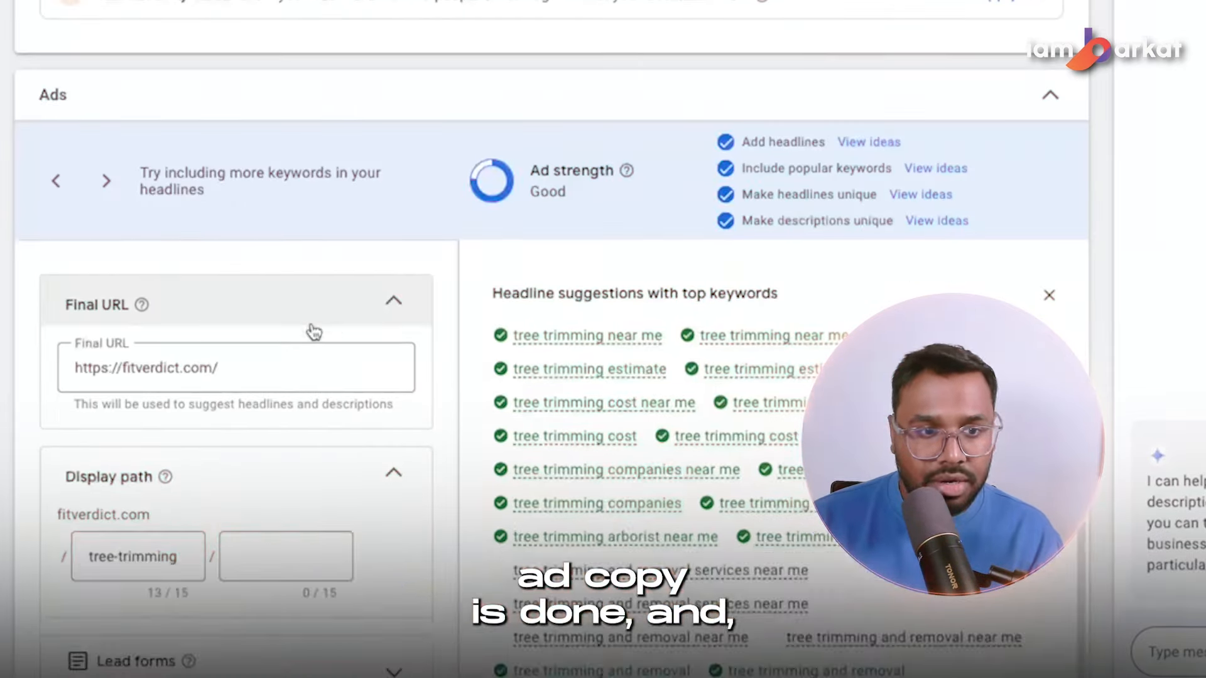
scroll(296, 337, "down", 8)
scroll(390, 390, "down", 5)
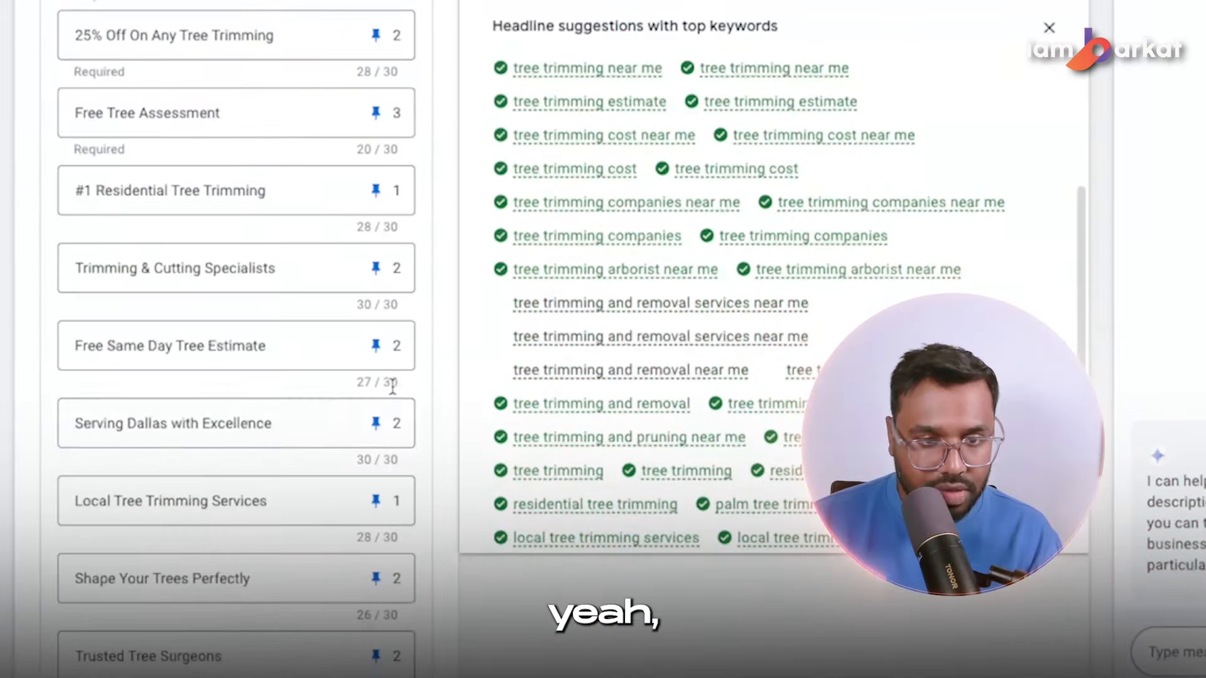
scroll(394, 396, "down", 15)
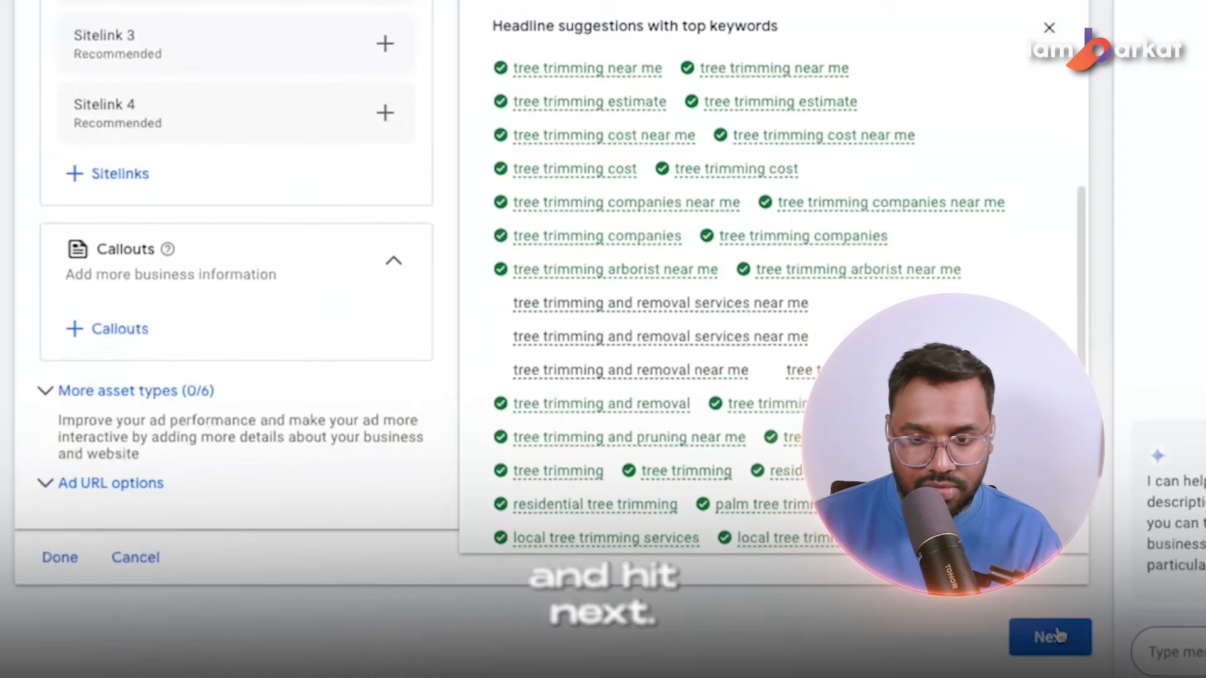
scroll(187, 179, "up", 1)
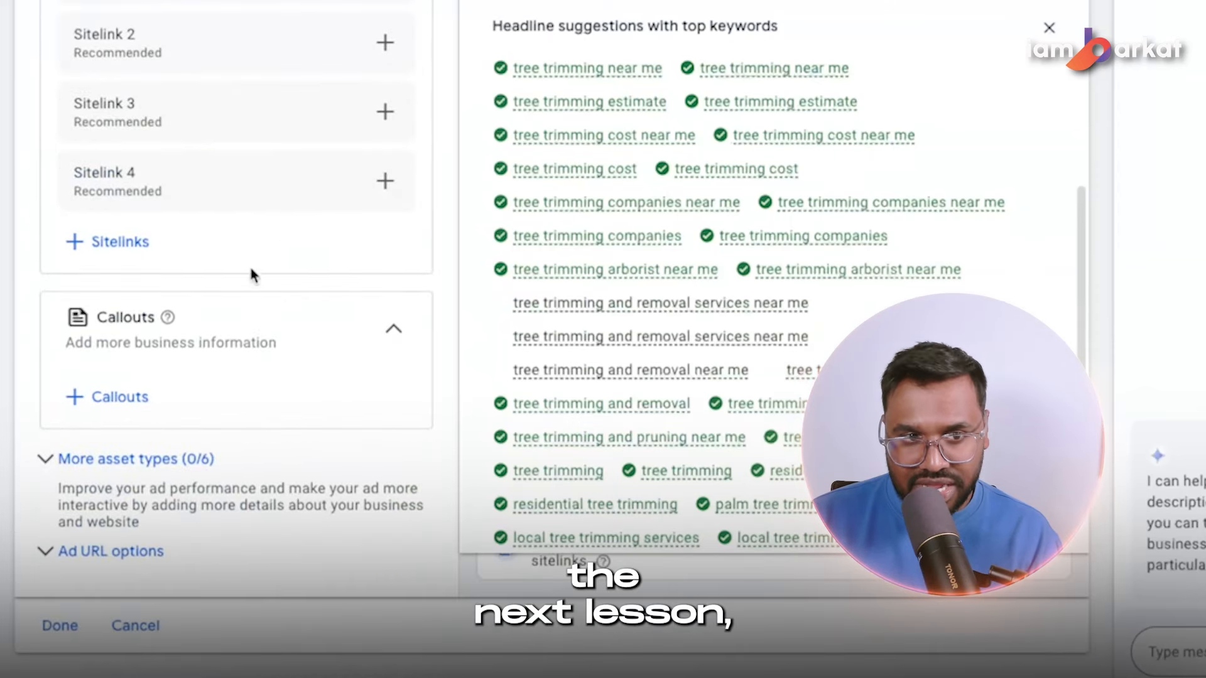
scroll(242, 277, "up", 1)
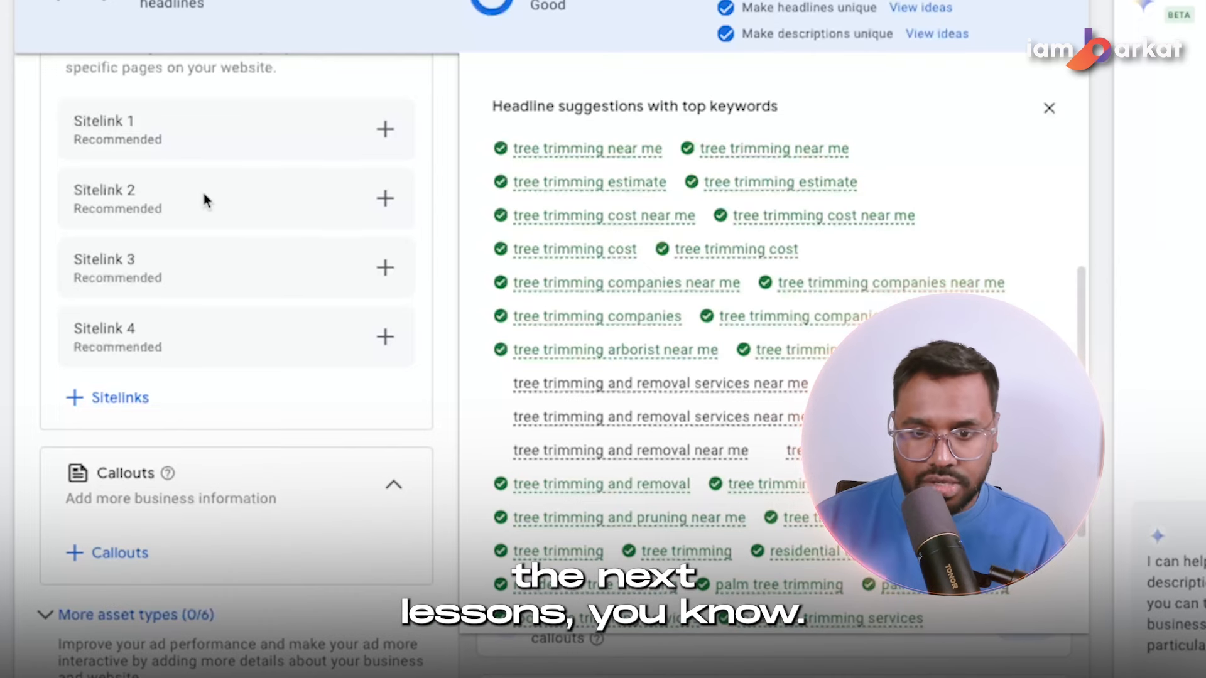
scroll(516, 488, "down", 1)
scroll(517, 489, "down", 2)
scroll(982, 612, "down", 3)
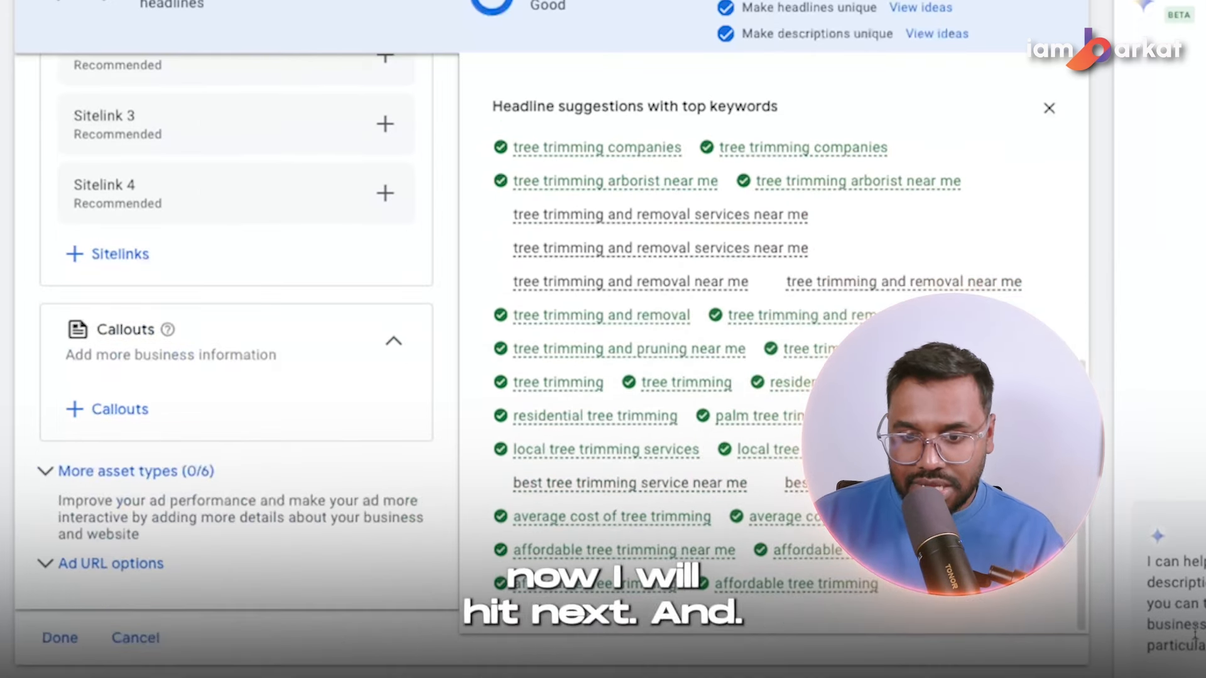
- Continue to the campaign's budget settings and set a custom average daily budget of £50
left_click(830, 609)
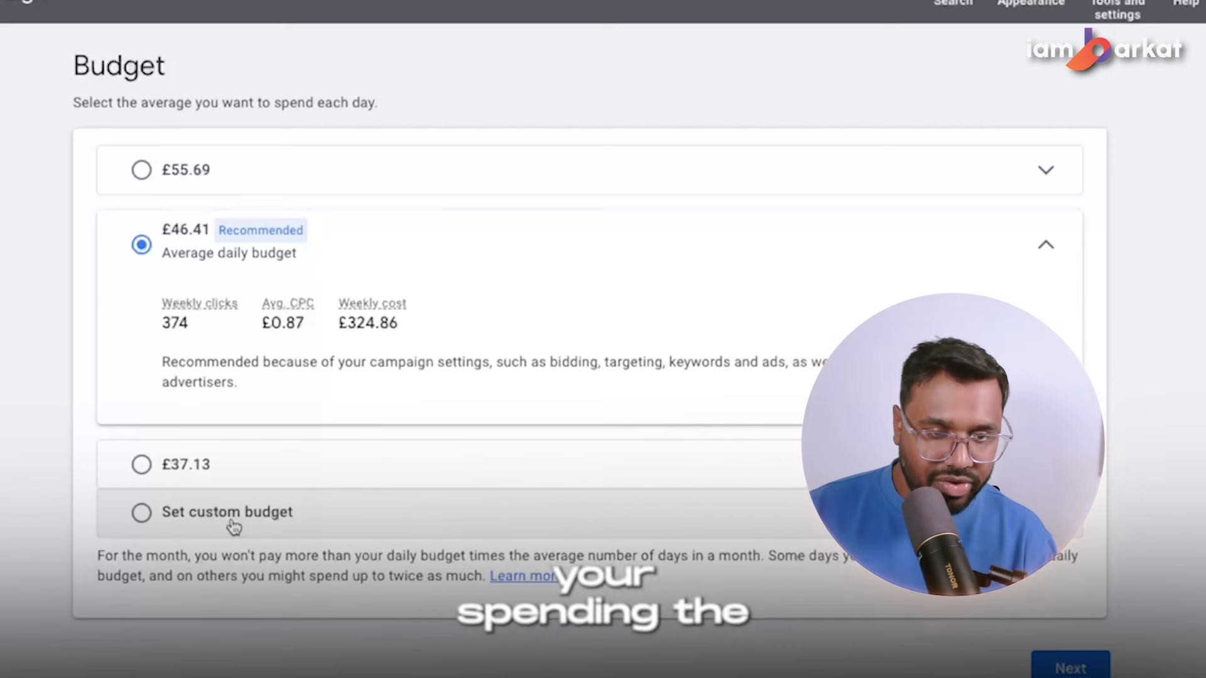
left_click(234, 527)
key("ctrl+a")
type("50")
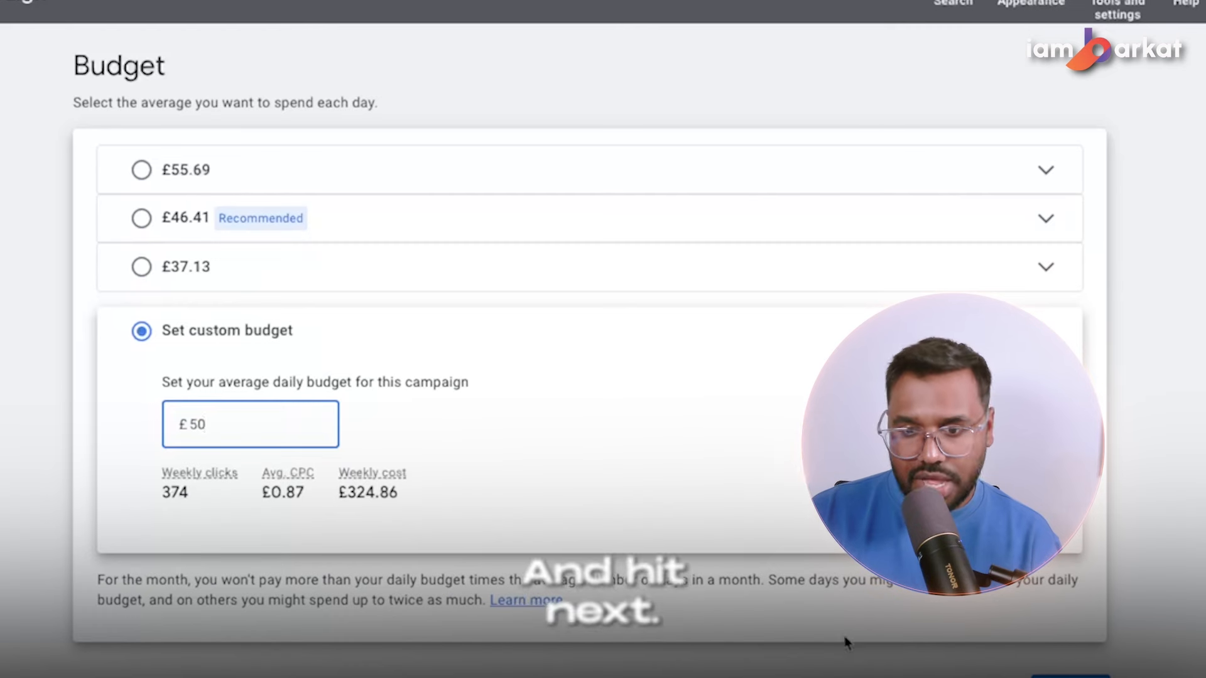